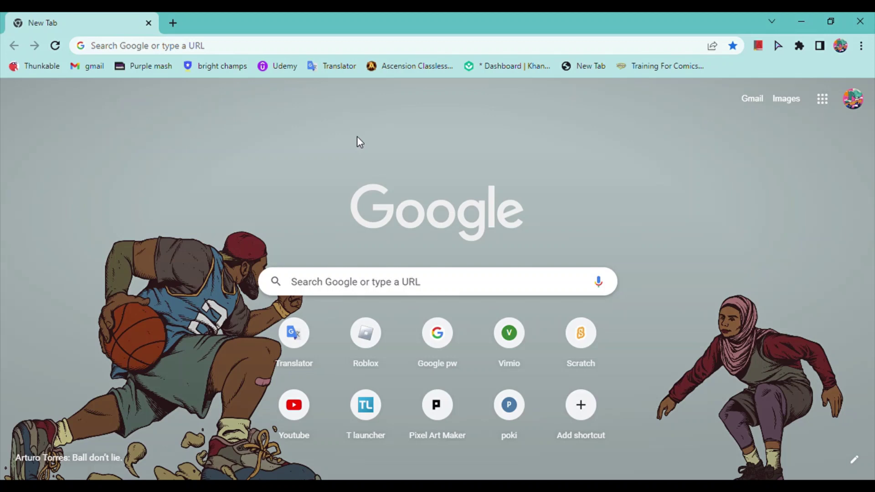
# Open animaker.com and sign in with the suggested Google account
pyautogui.click(254, 47)
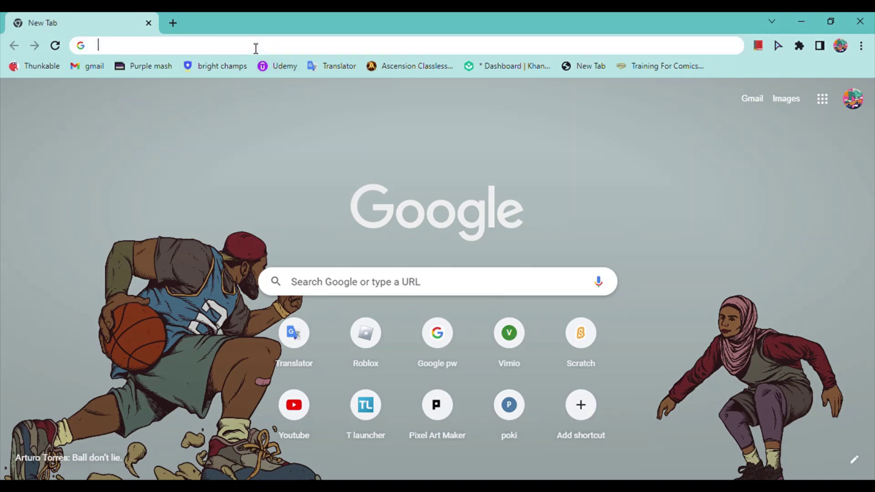
pyautogui.click(806, 327)
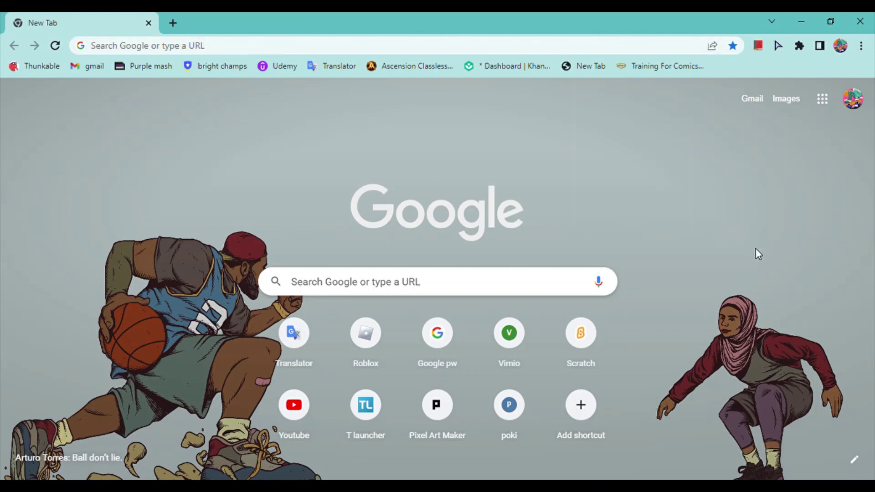
pyautogui.click(317, 51)
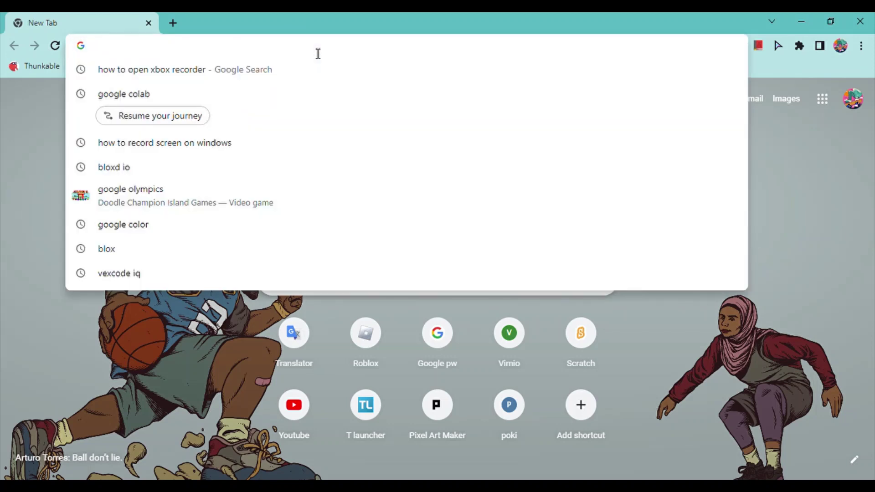
pyautogui.write('An')
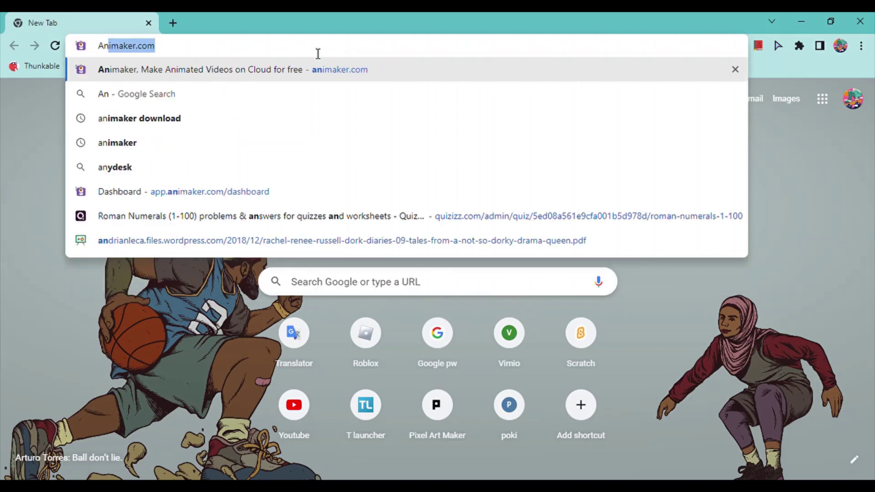
pyautogui.click(300, 73)
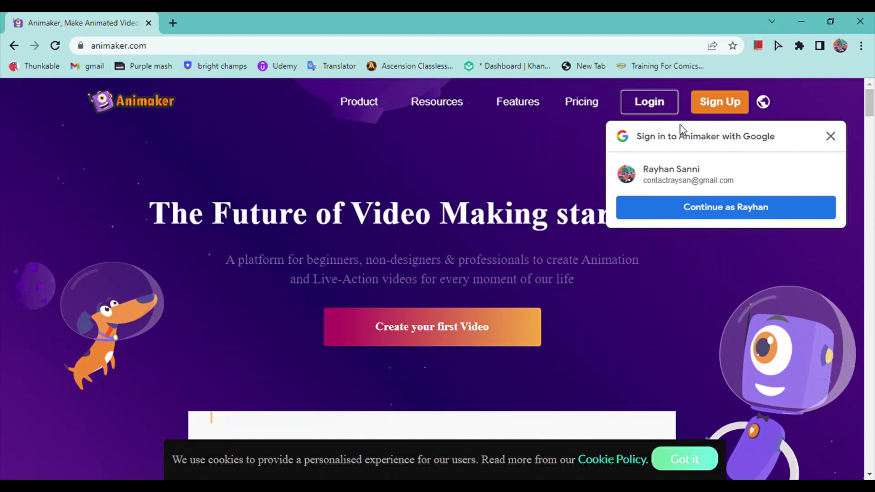
pyautogui.click(683, 208)
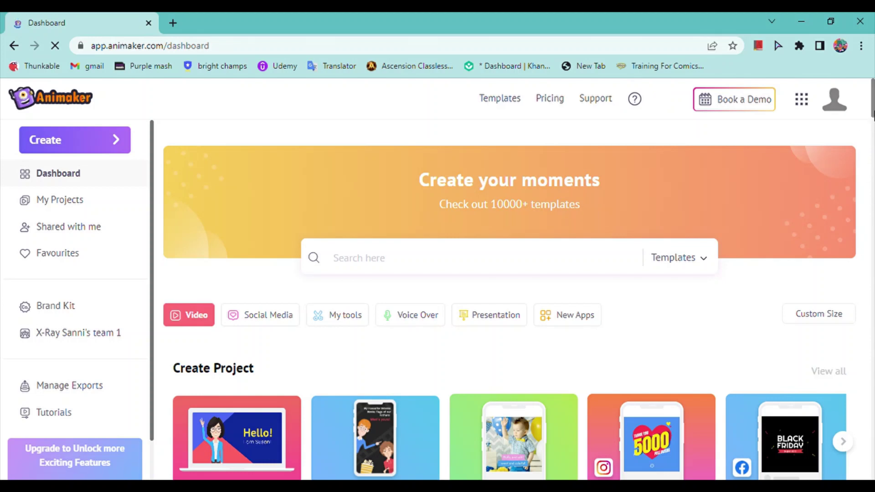
# Delete the first untitled video from the My Projects list on the dashboard
pyautogui.moveTo(873, 117); pyautogui.dragTo(873, 142)
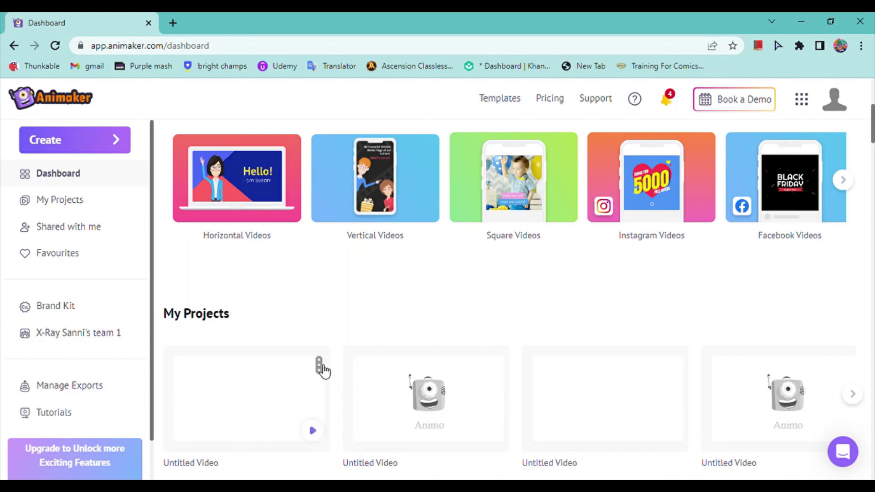
pyautogui.click(320, 367)
pyautogui.click(375, 464)
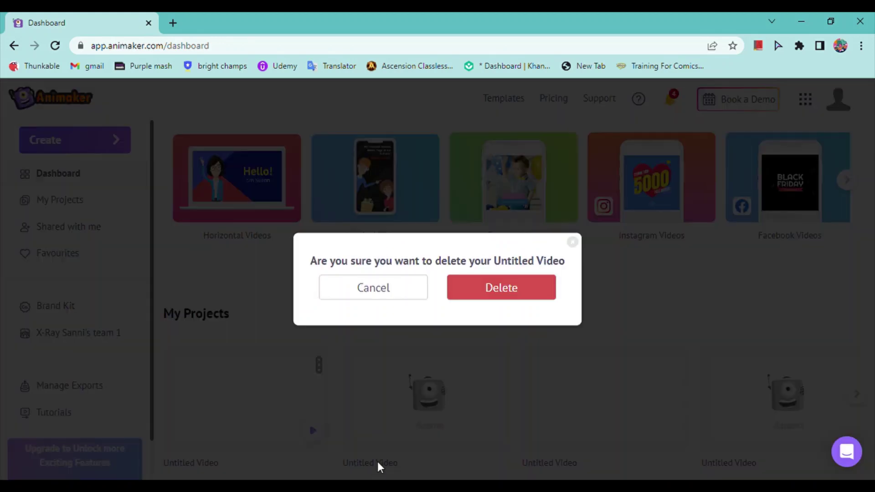
pyautogui.click(504, 302)
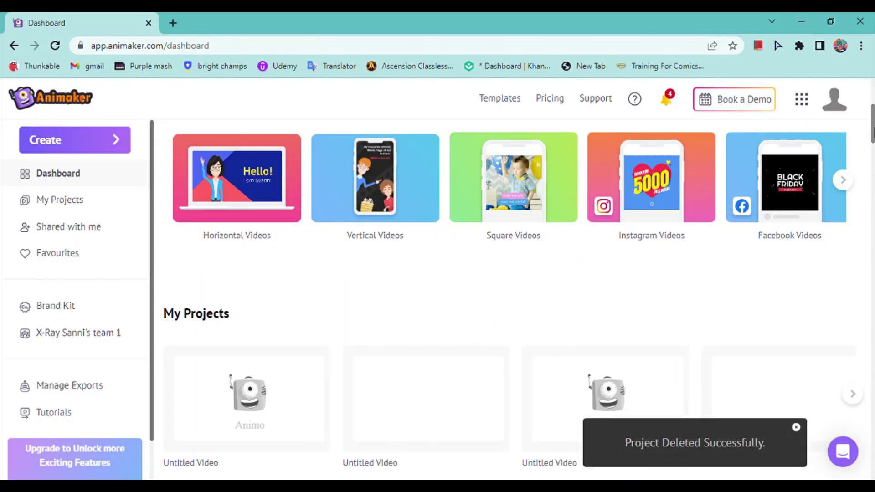
# Create a blank Horizontal Videos project and dismiss the tutorial video pop-up
pyautogui.scroll(4, 871, 119)
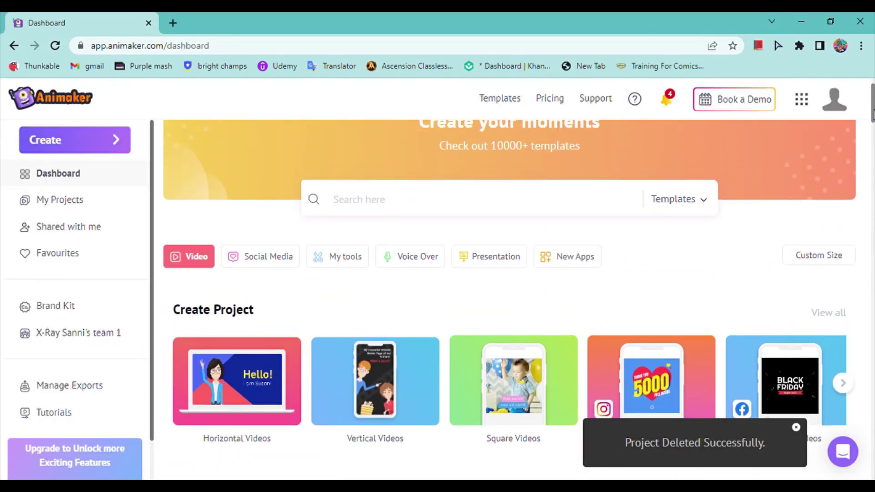
pyautogui.scroll(-3, 871, 119)
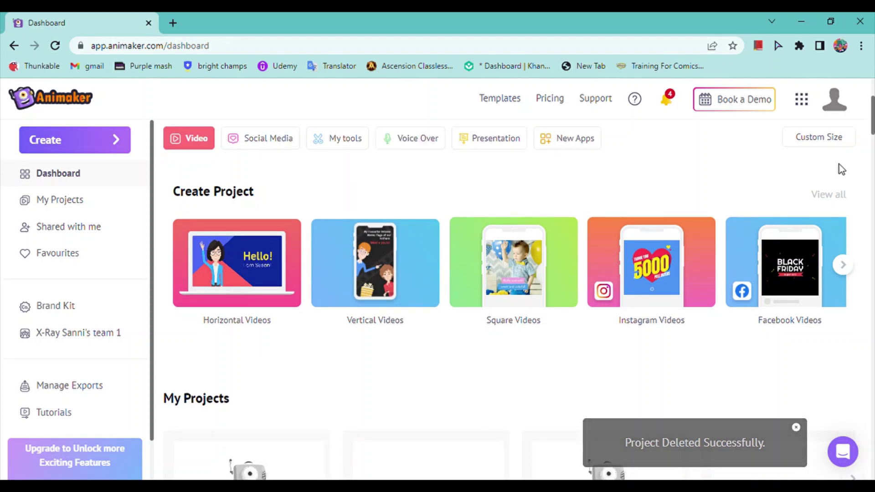
pyautogui.moveTo(871, 122); pyautogui.dragTo(871, 97)
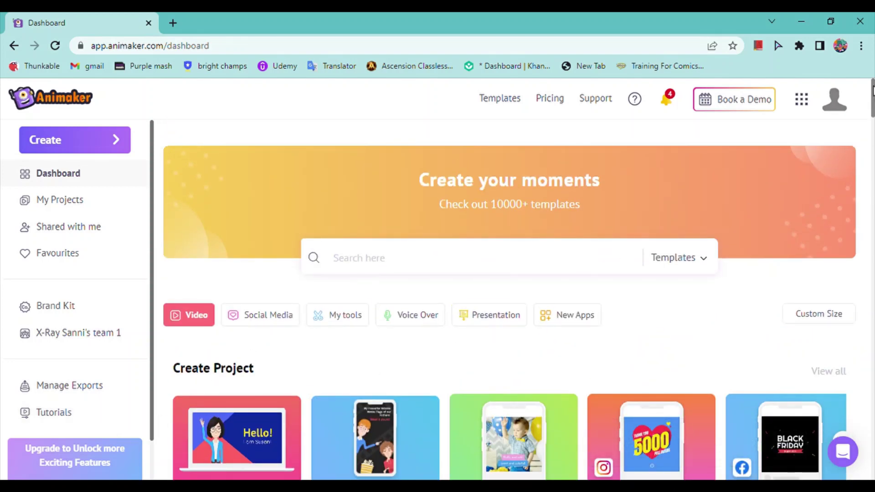
pyautogui.scroll(-2, 870, 118)
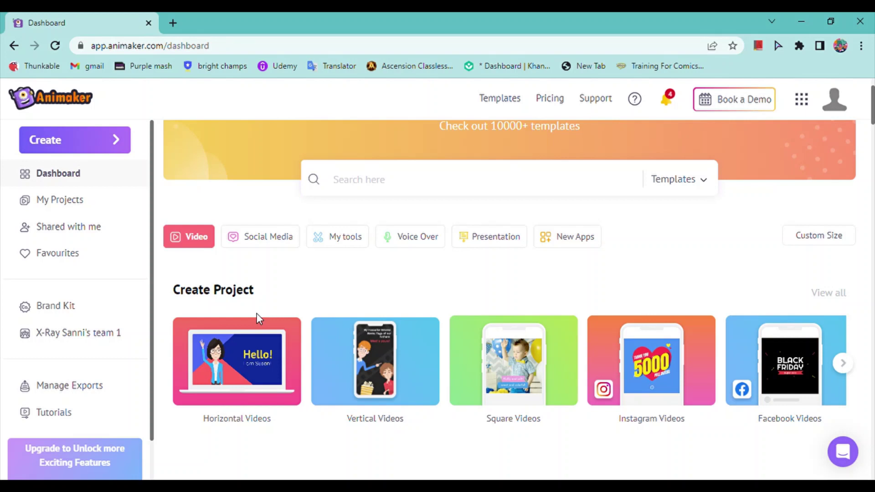
pyautogui.click(263, 378)
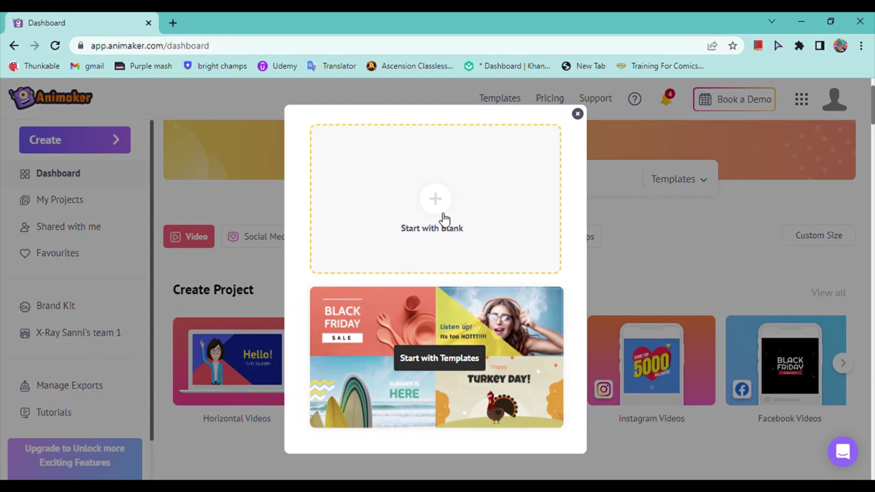
pyautogui.click(460, 193)
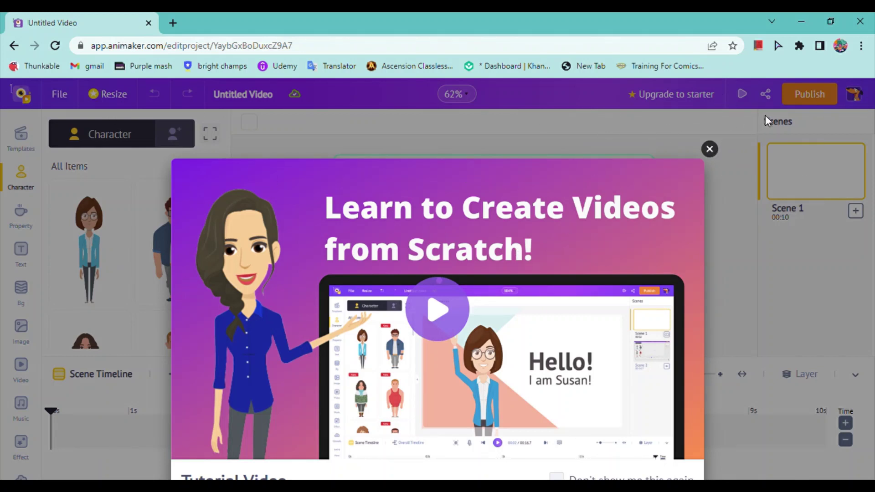
pyautogui.click(709, 150)
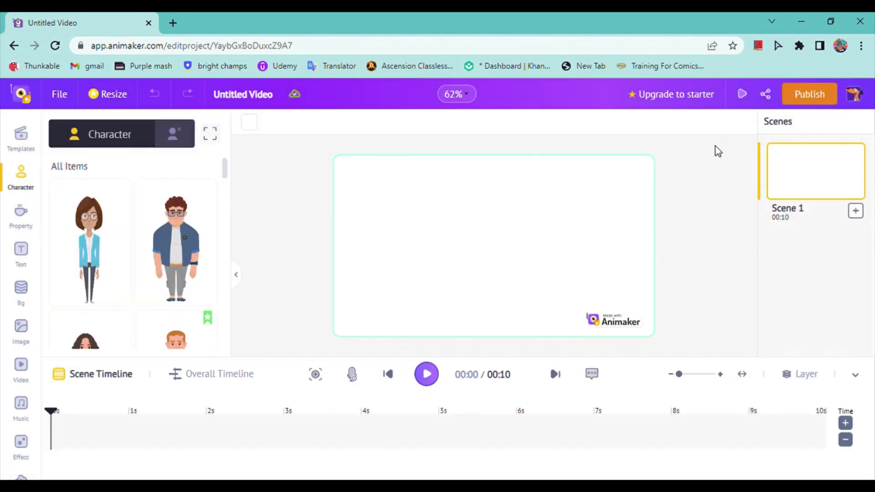
# Collapse the scene timeline to enlarge the canvas area
pyautogui.click(855, 375)
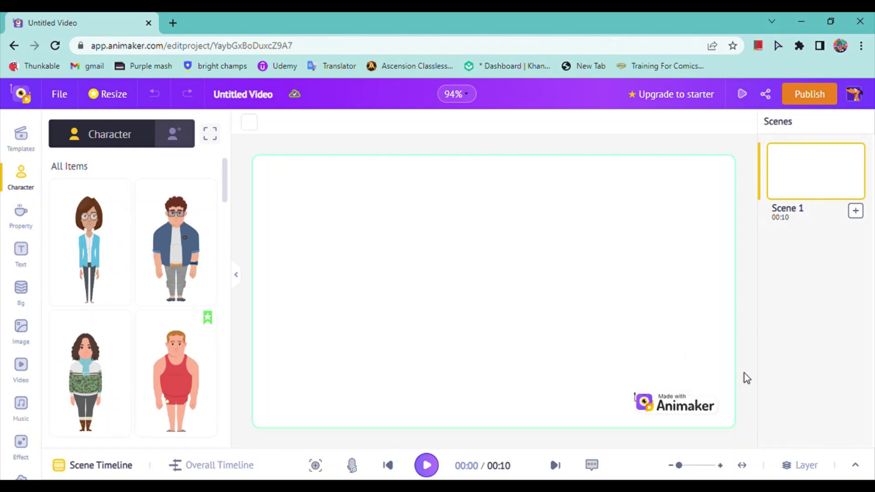
pyautogui.click(855, 465)
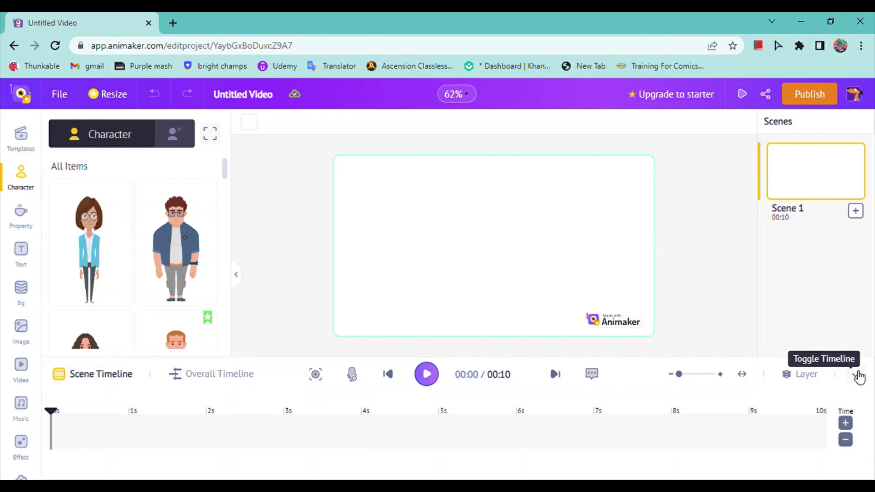
pyautogui.click(859, 376)
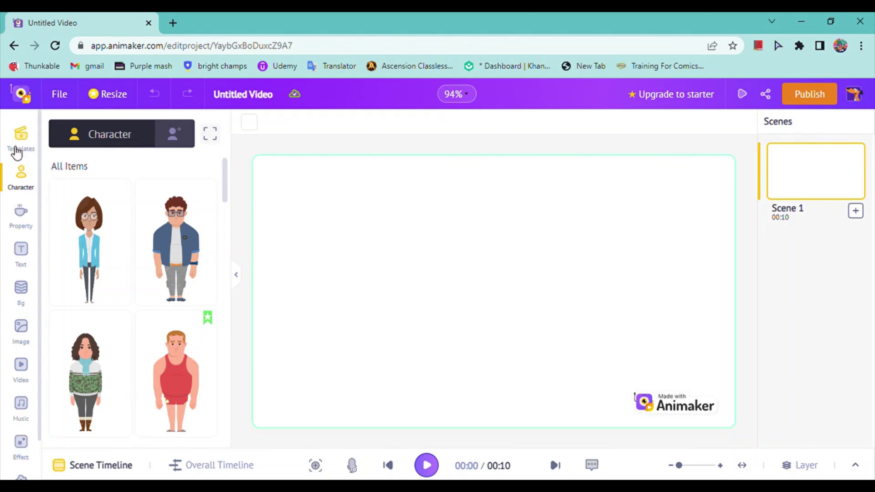
# Examine the template, character, property, text and background libraries available for the scene
pyautogui.click(22, 139)
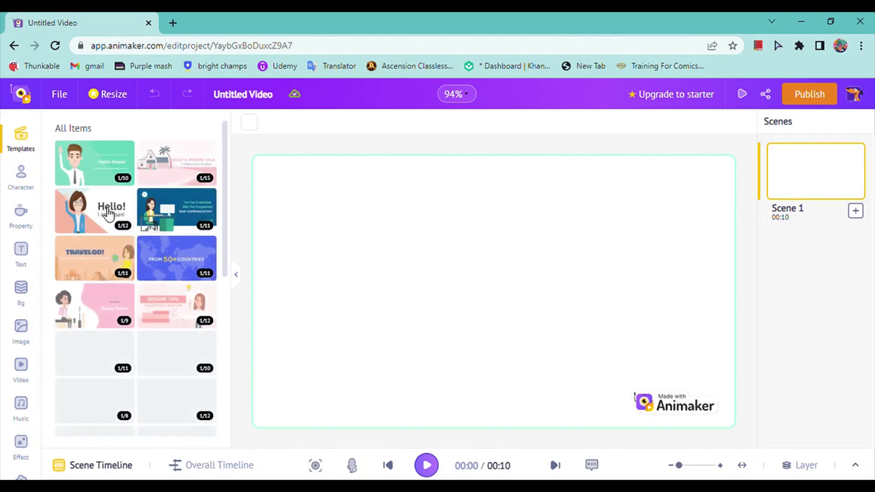
pyautogui.click(21, 182)
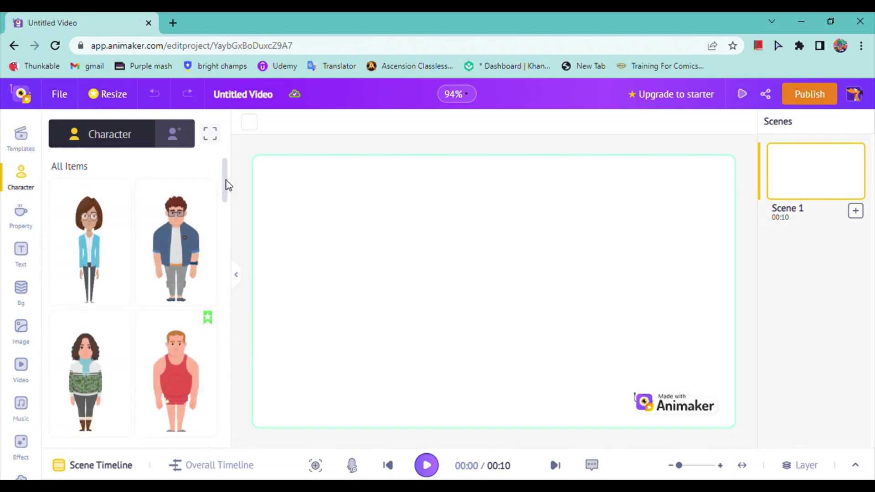
pyautogui.moveTo(224, 184); pyautogui.dragTo(212, 147)
pyautogui.click(21, 224)
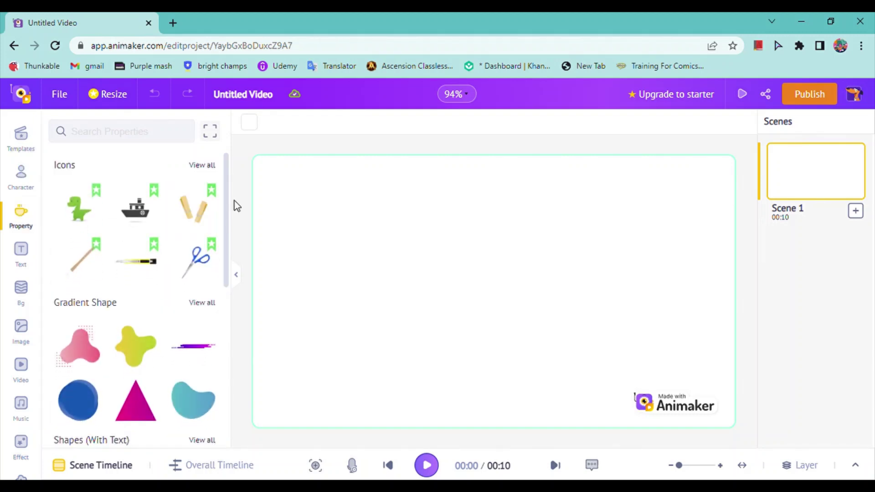
pyautogui.moveTo(226, 202); pyautogui.dragTo(175, 162)
pyautogui.click(22, 255)
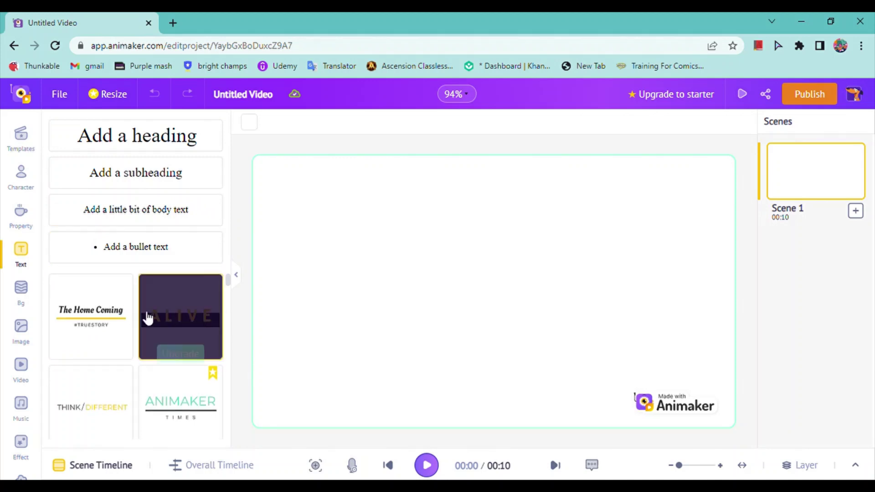
pyautogui.click(9, 295)
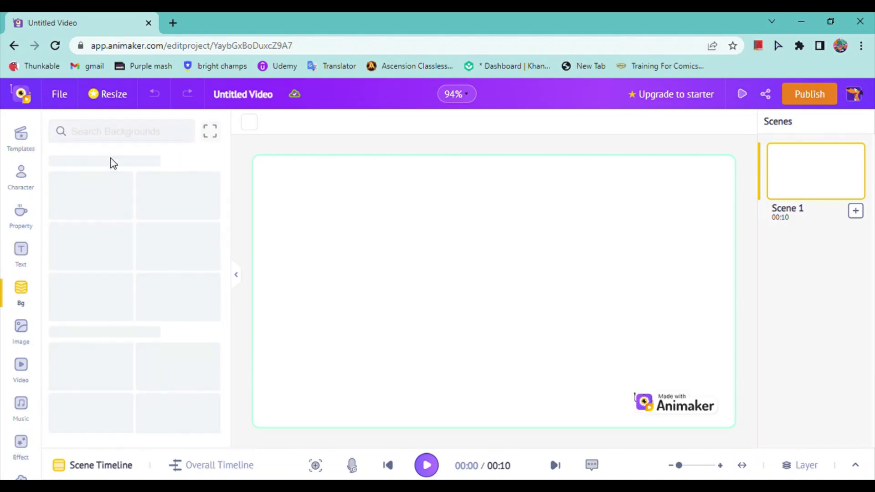
pyautogui.click(147, 133)
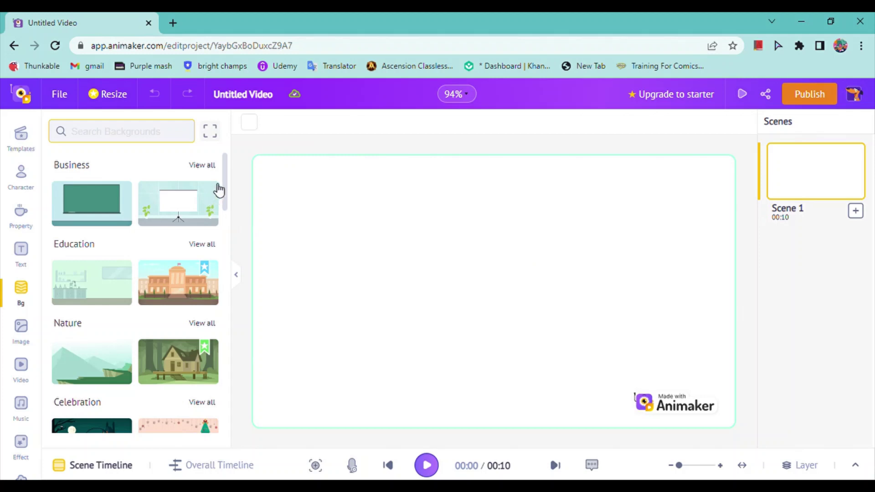
pyautogui.moveTo(225, 179)
pyautogui.mouseDown()
pyautogui.moveTo(224, 236)
pyautogui.moveTo(218, 171)
pyautogui.mouseUp()
# Examine the image, video, music, effect and upload libraries, plus the list of apps and integrations
pyautogui.click(21, 328)
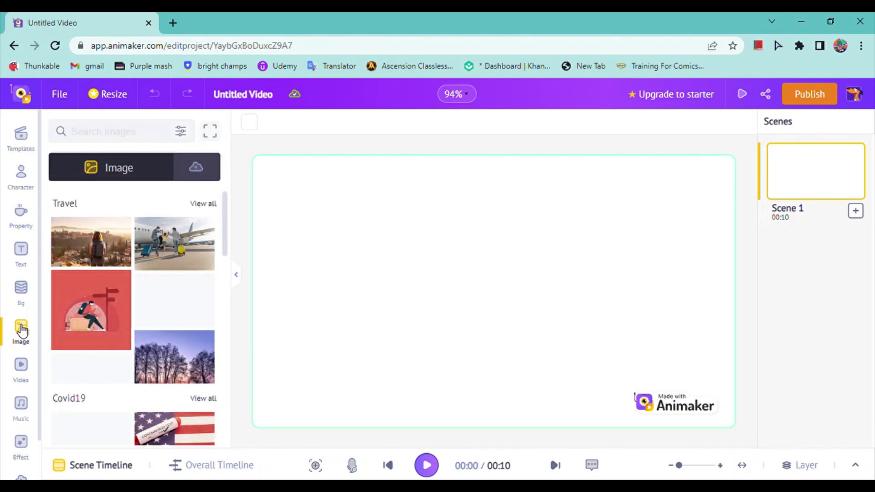
pyautogui.click(22, 365)
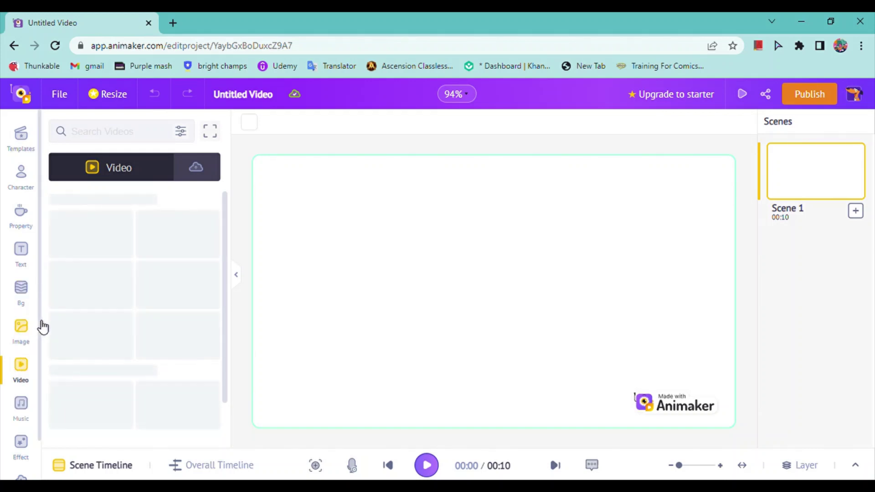
pyautogui.scroll(-1, 25, 405)
pyautogui.click(25, 356)
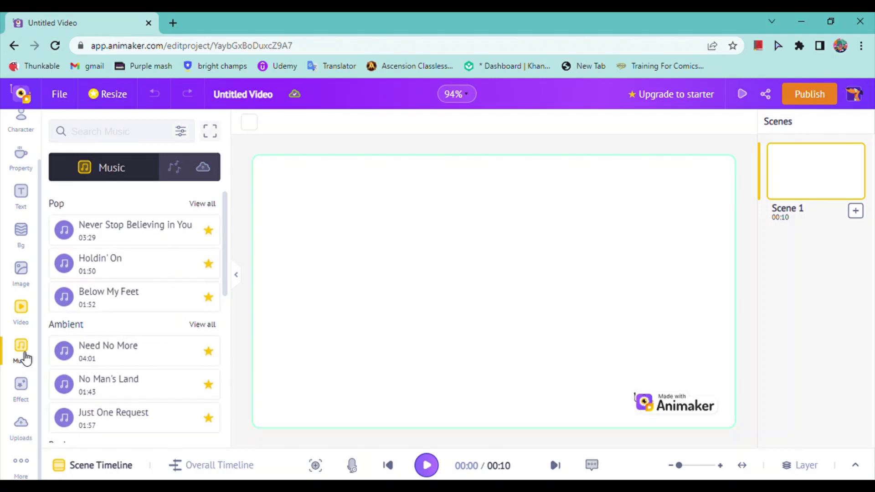
pyautogui.click(31, 400)
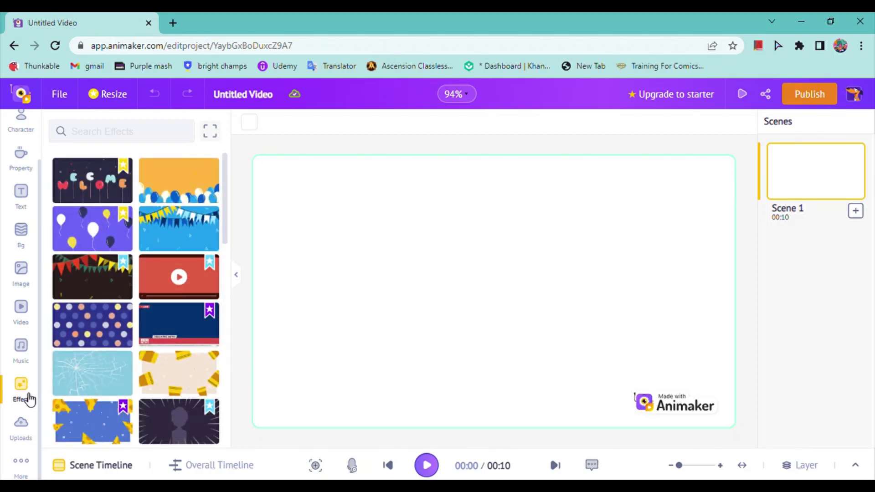
pyautogui.click(20, 425)
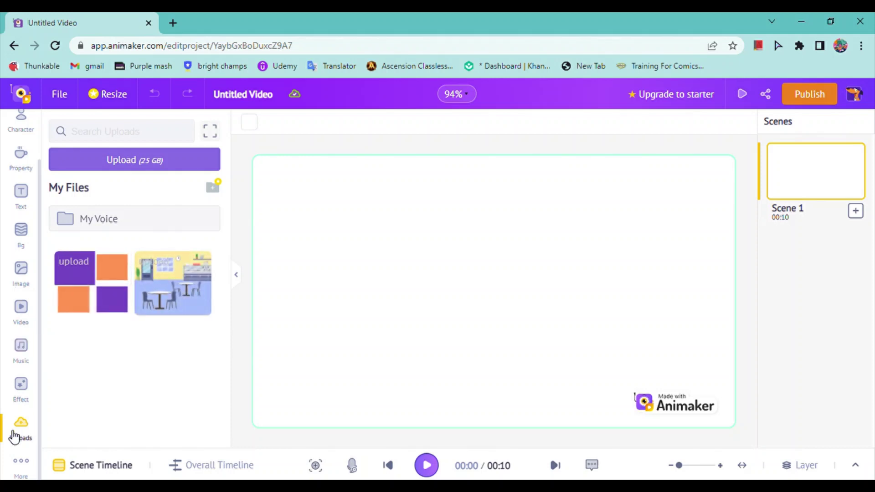
pyautogui.click(25, 465)
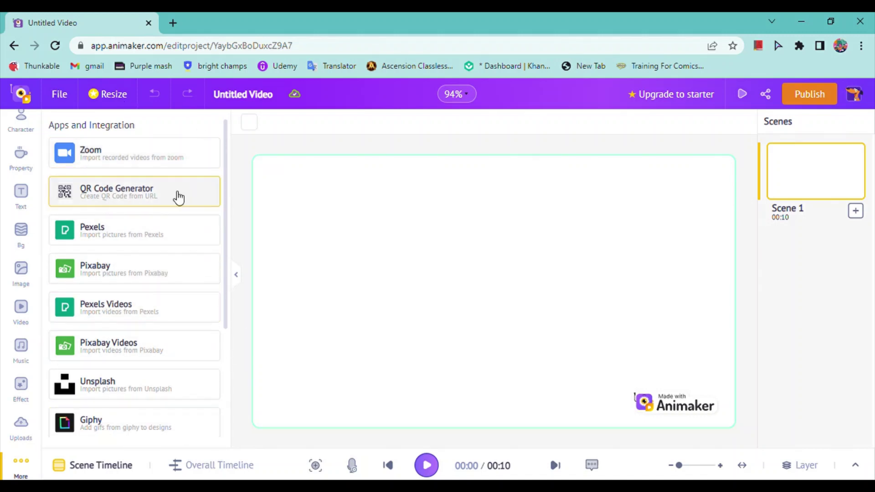
pyautogui.moveTo(226, 231); pyautogui.dragTo(220, 353)
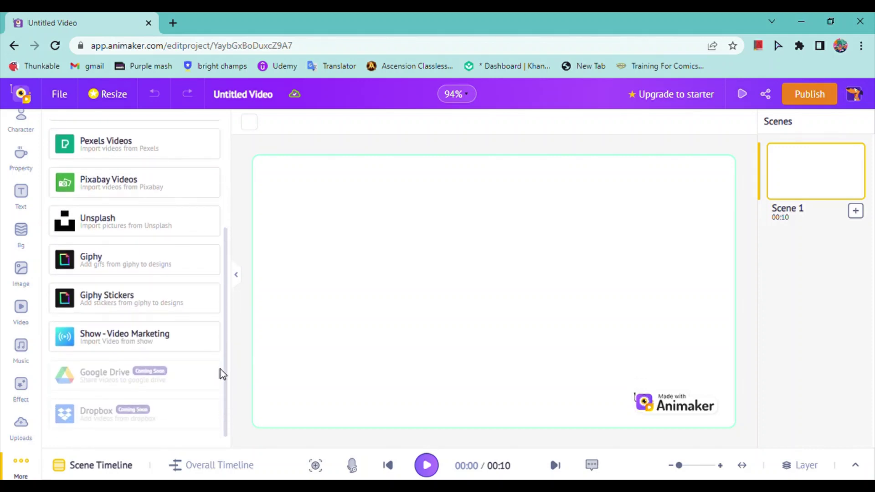
pyautogui.scroll(4, 215, 335)
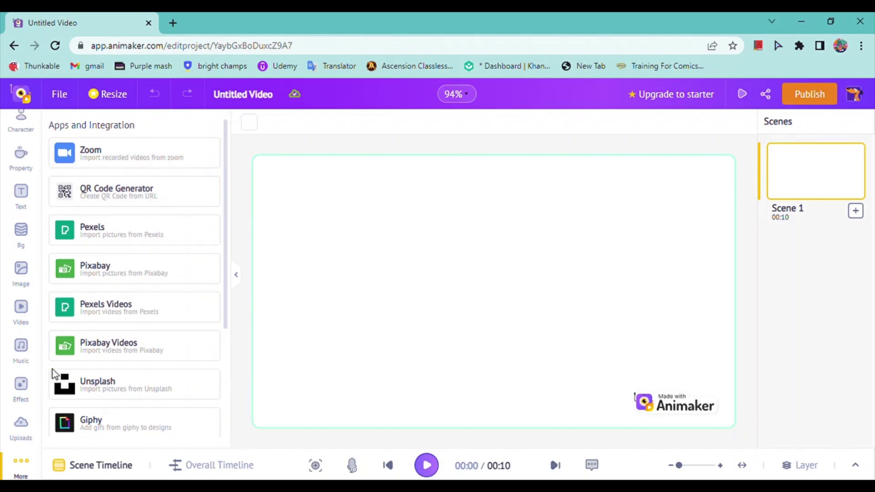
pyautogui.scroll(2, 43, 218)
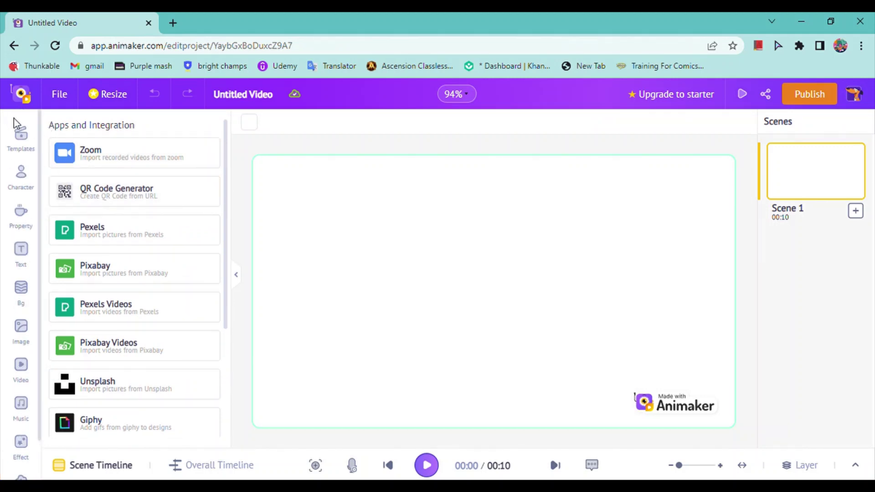
pyautogui.scroll(-2, 26, 271)
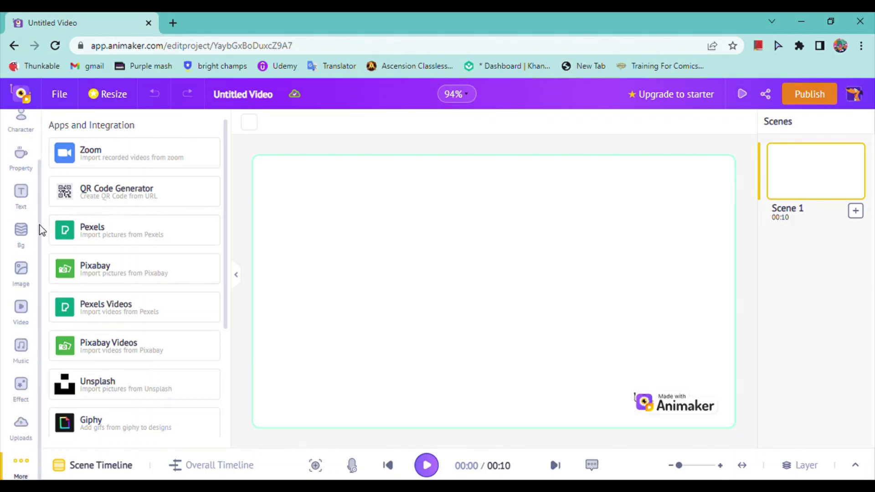
# Examine the ready-made characters in the character library
pyautogui.scroll(2, 40, 227)
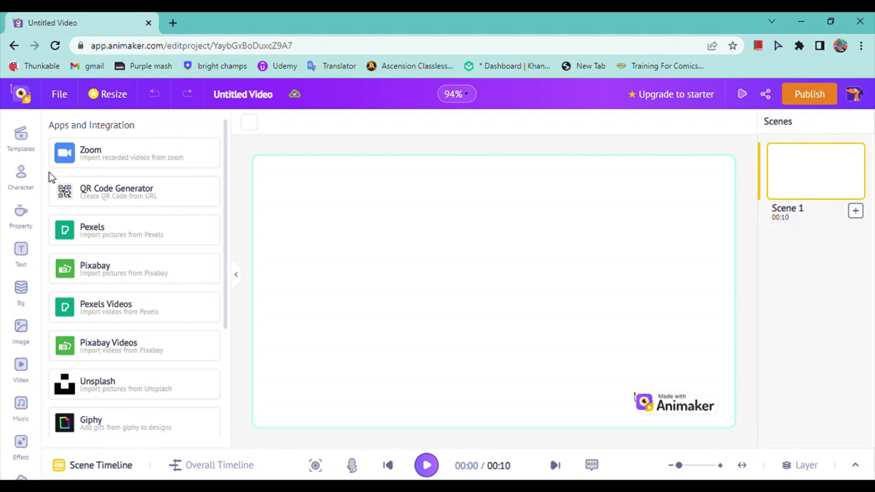
pyautogui.click(26, 191)
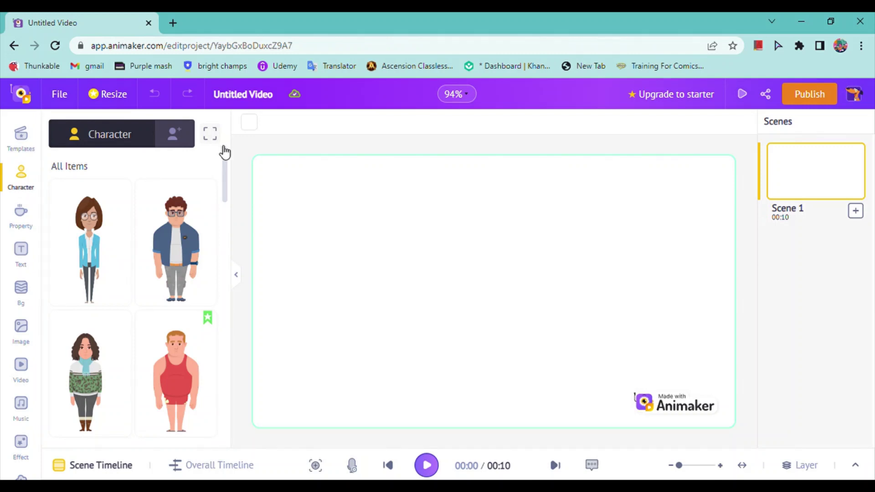
pyautogui.moveTo(225, 164); pyautogui.dragTo(221, 420)
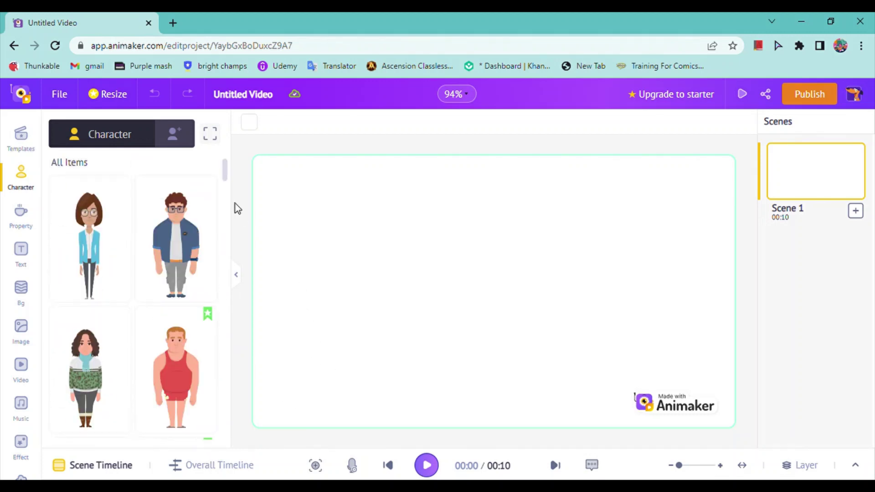
pyautogui.moveTo(226, 173); pyautogui.dragTo(232, 231)
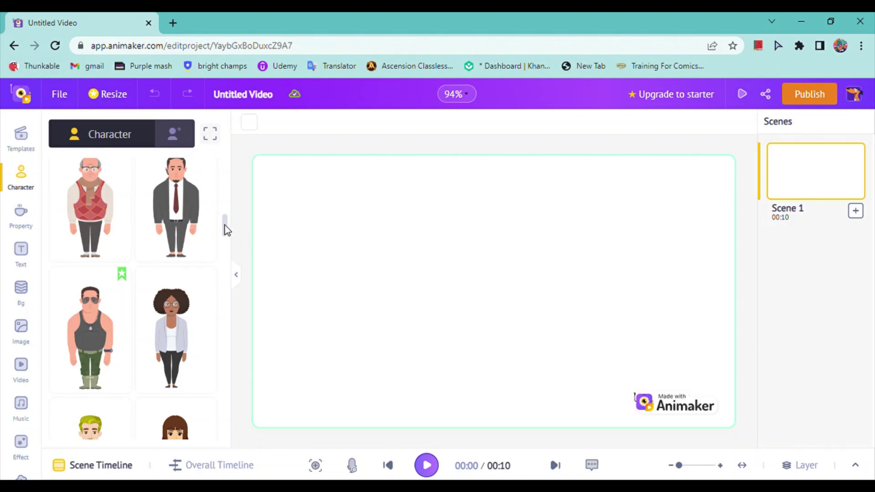
pyautogui.moveTo(227, 230); pyautogui.dragTo(232, 158)
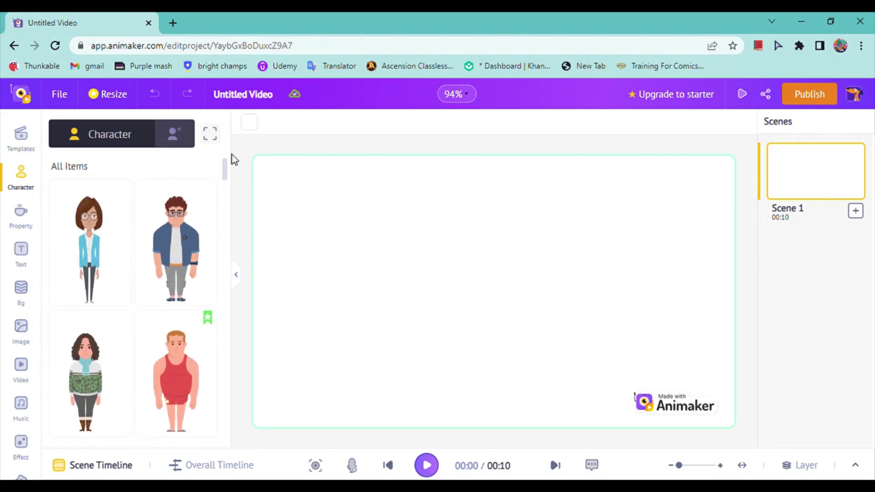
# Delete the curly-haired woman in the light blue shirt from My Characters
pyautogui.click(170, 142)
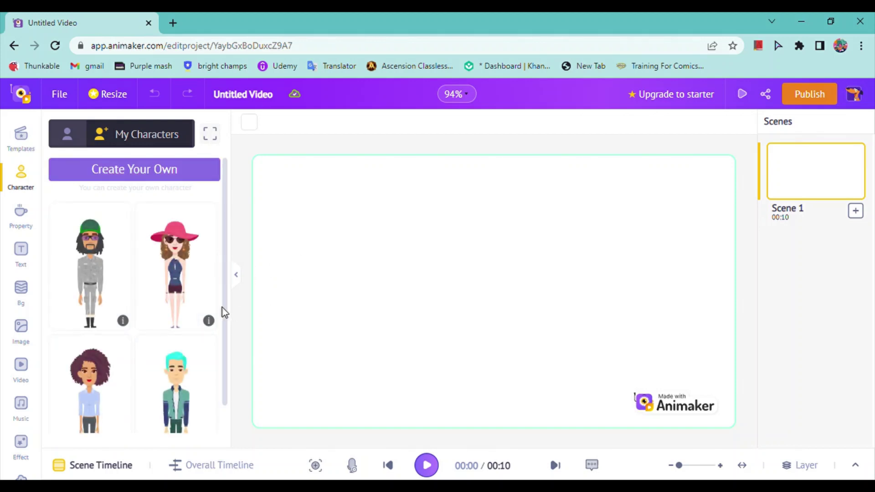
pyautogui.moveTo(223, 261); pyautogui.dragTo(241, 247)
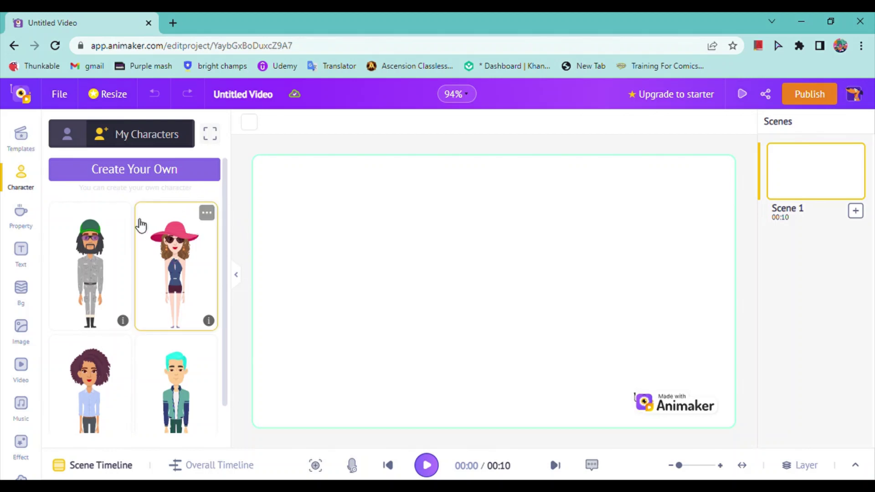
pyautogui.click(126, 346)
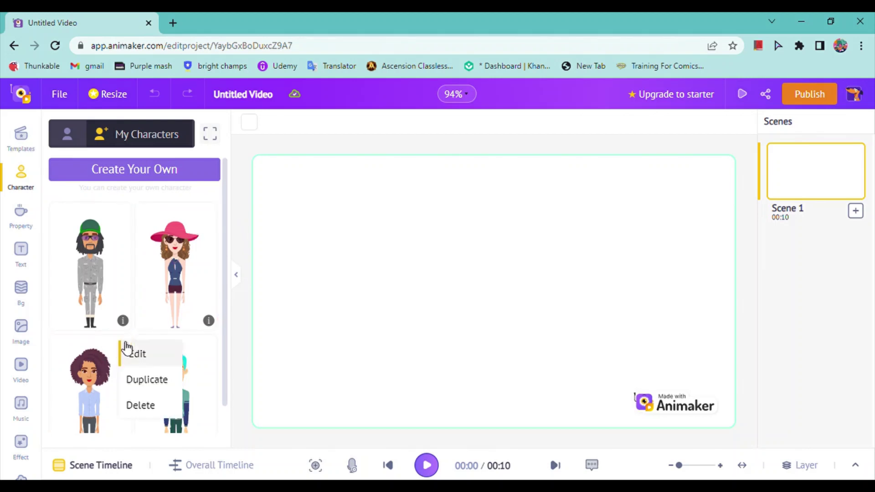
pyautogui.click(145, 404)
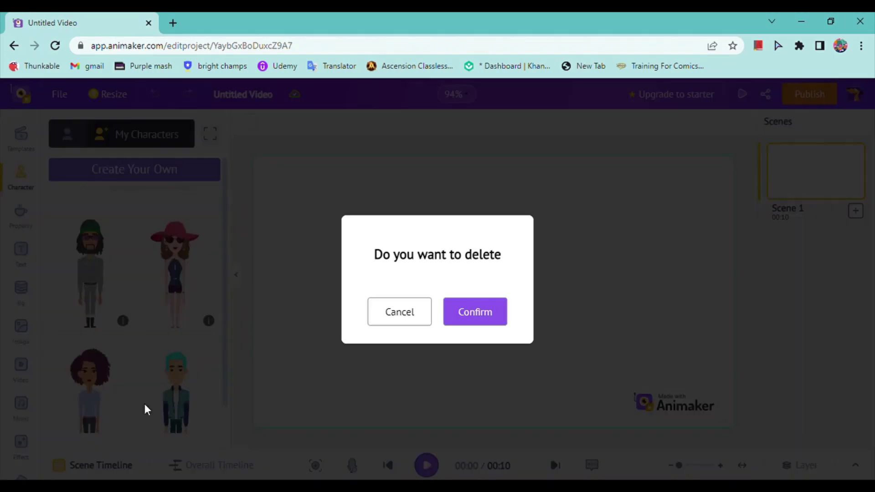
pyautogui.click(461, 326)
# Delete the woman in the pink hat and the bearded man in the green cap from My Characters
pyautogui.click(206, 215)
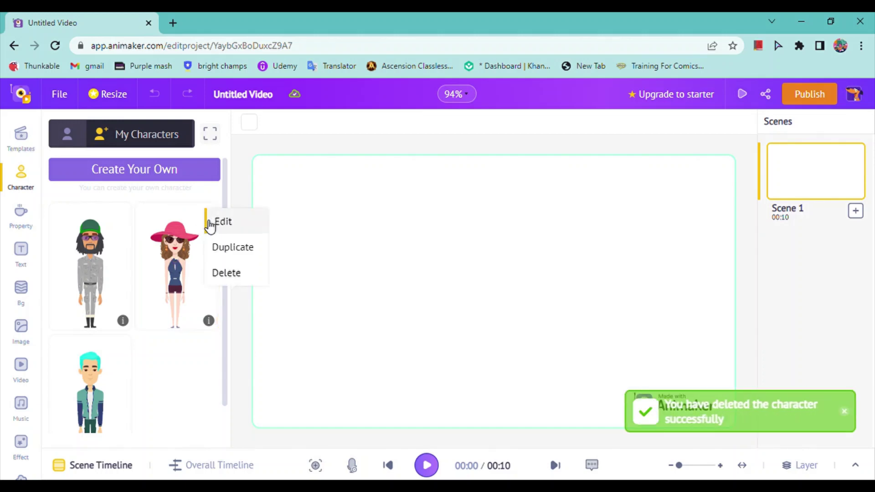
pyautogui.click(233, 277)
pyautogui.click(471, 312)
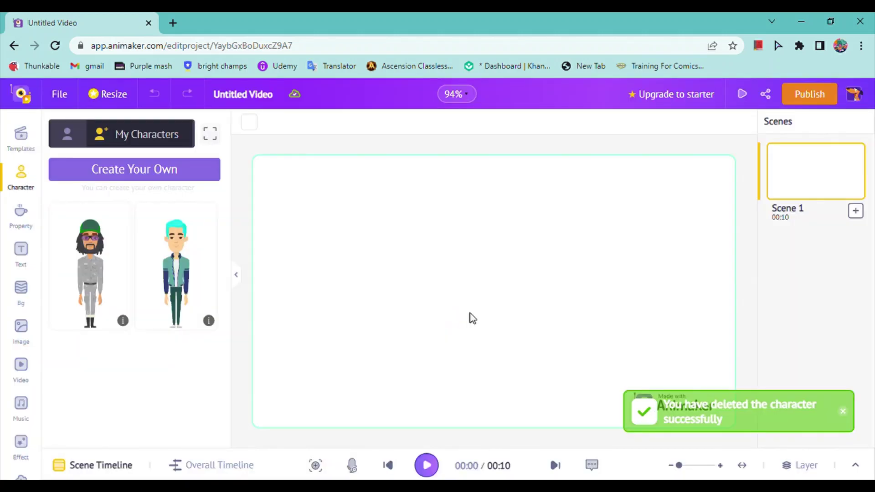
pyautogui.click(205, 216)
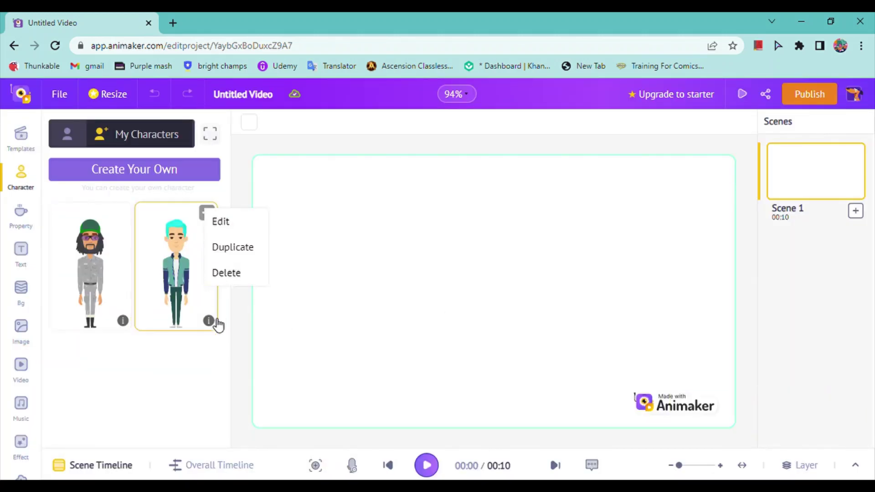
pyautogui.click(121, 218)
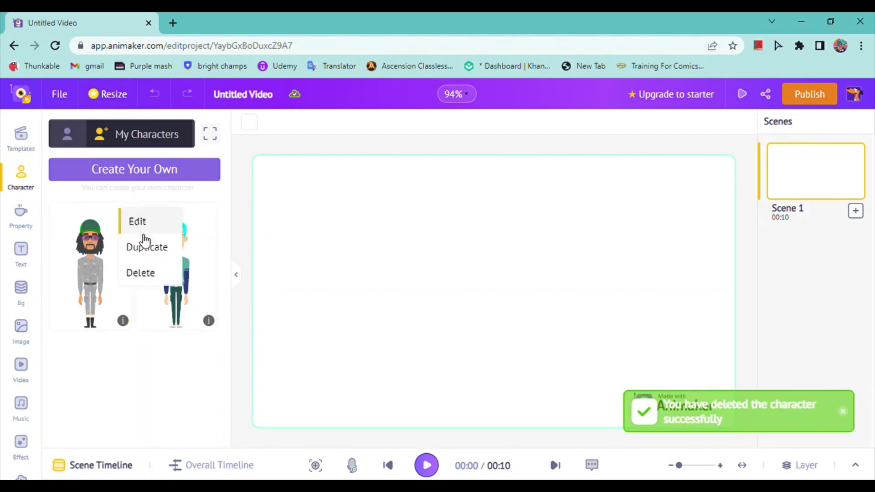
pyautogui.click(155, 272)
pyautogui.click(474, 312)
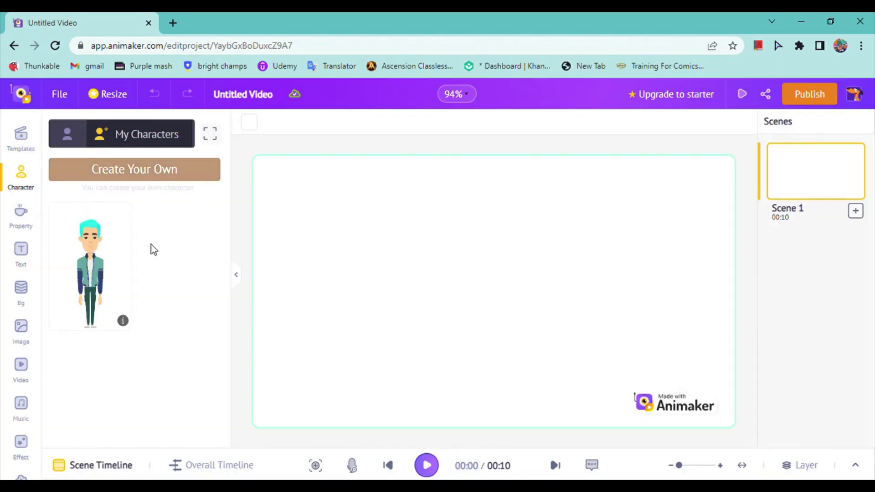
# Start creating a custom character and bring up the Character Builder's choice of body types
pyautogui.click(186, 176)
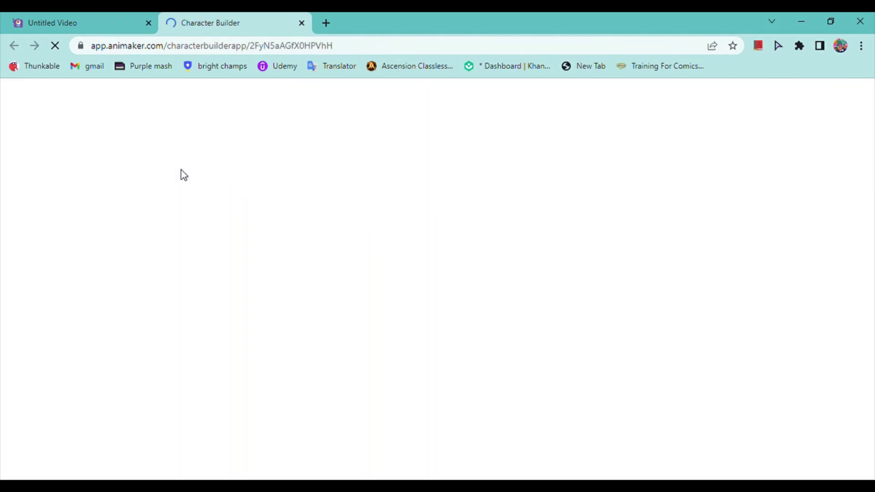
pyautogui.click(12, 16)
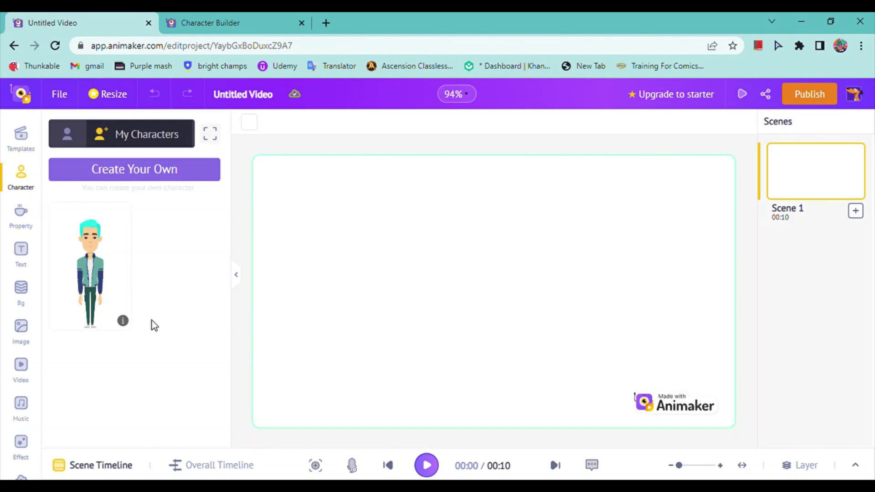
pyautogui.click(241, 18)
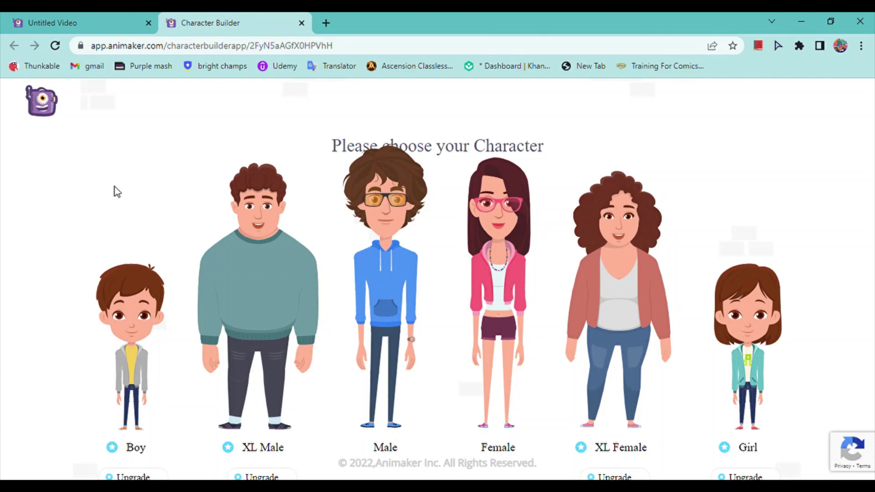
# Return to the video project and review the ready-made characters in its library
pyautogui.click(77, 19)
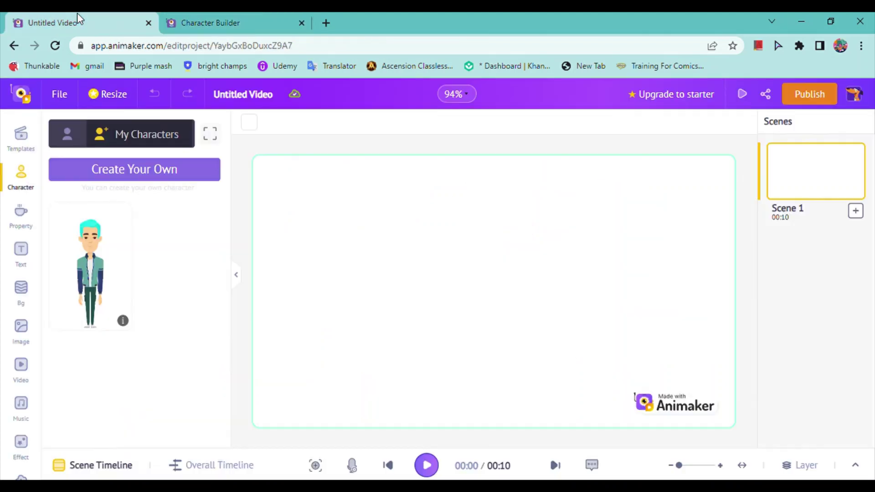
pyautogui.click(73, 142)
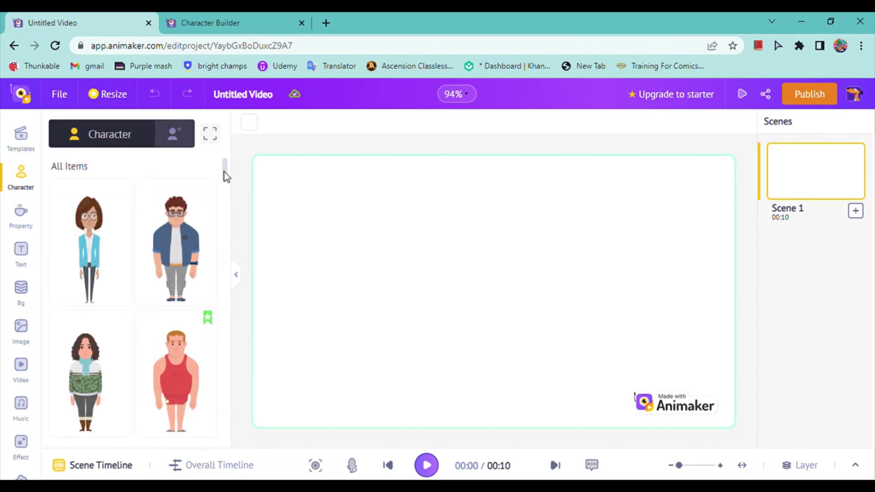
pyautogui.scroll(-2, 225, 177)
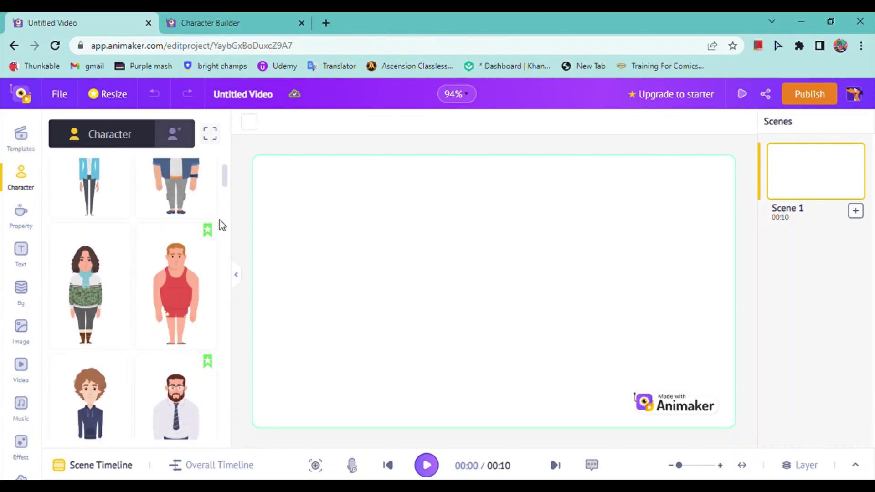
pyautogui.moveTo(226, 186)
pyautogui.mouseDown()
pyautogui.moveTo(226, 212)
pyautogui.moveTo(233, 203)
pyautogui.moveTo(228, 173)
pyautogui.mouseUp()
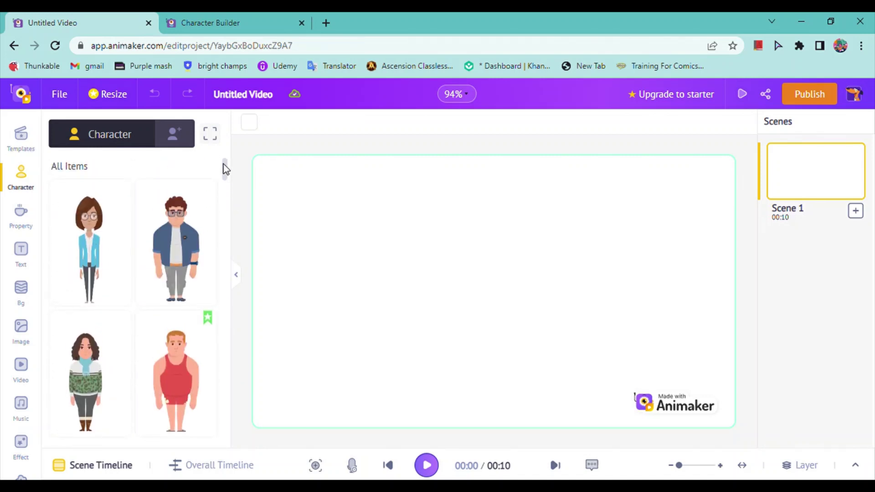
# Choose the Male body type in the Character Builder and the bearded look with green cap and blue sweater
pyautogui.click(248, 25)
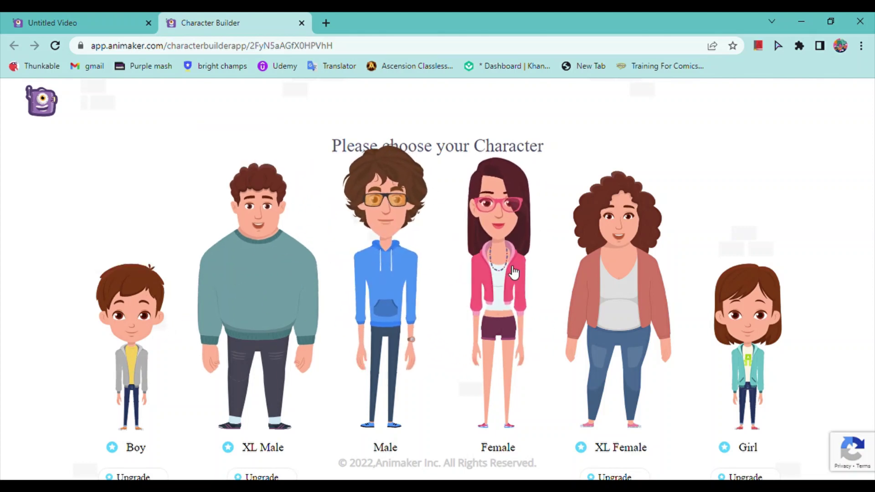
pyautogui.click(407, 284)
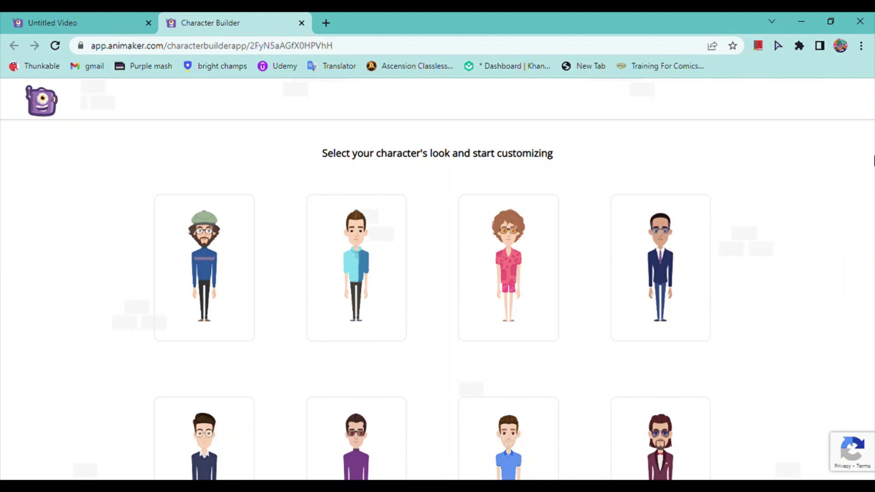
pyautogui.moveTo(873, 155); pyautogui.dragTo(873, 200)
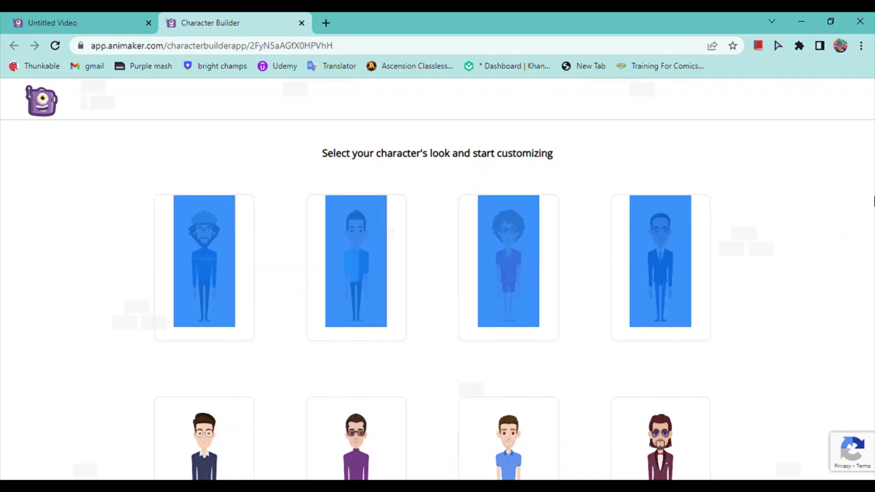
pyautogui.click(754, 205)
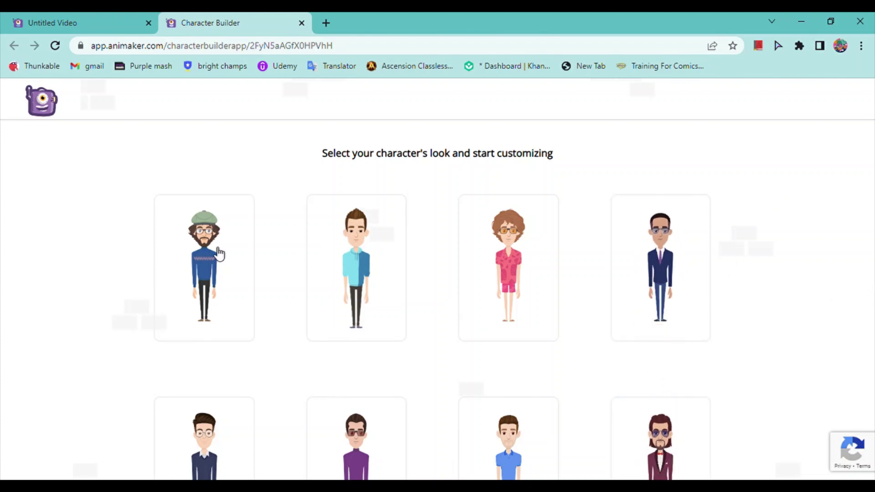
pyautogui.click(191, 250)
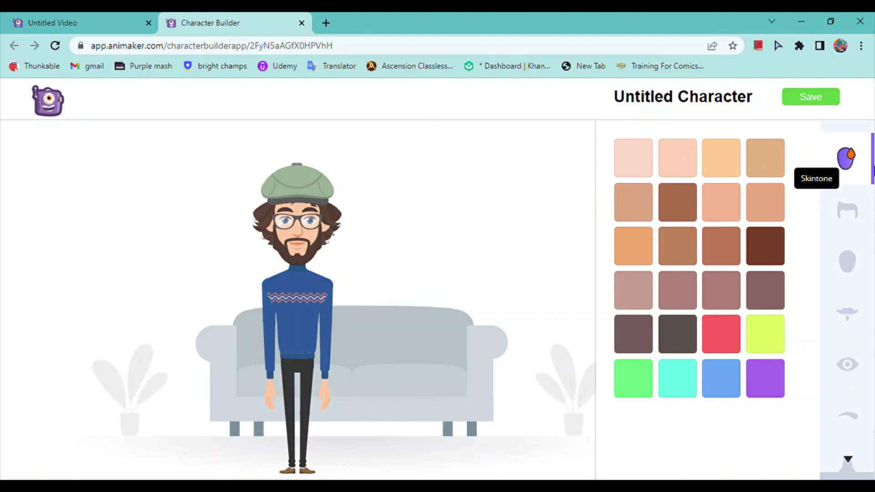
# Try successive skin tones on the character, from light pink through the browns and dark grey, and set the skin to red
pyautogui.click(640, 156)
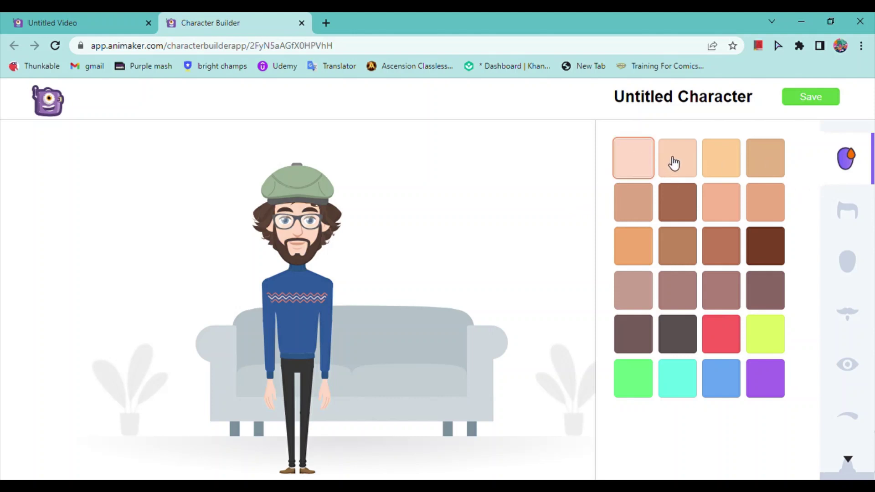
pyautogui.click(672, 166)
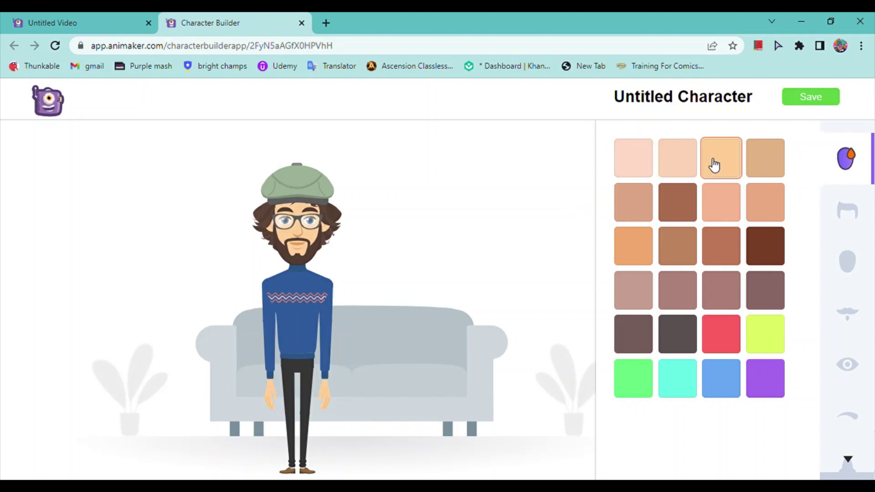
pyautogui.click(757, 168)
pyautogui.click(651, 209)
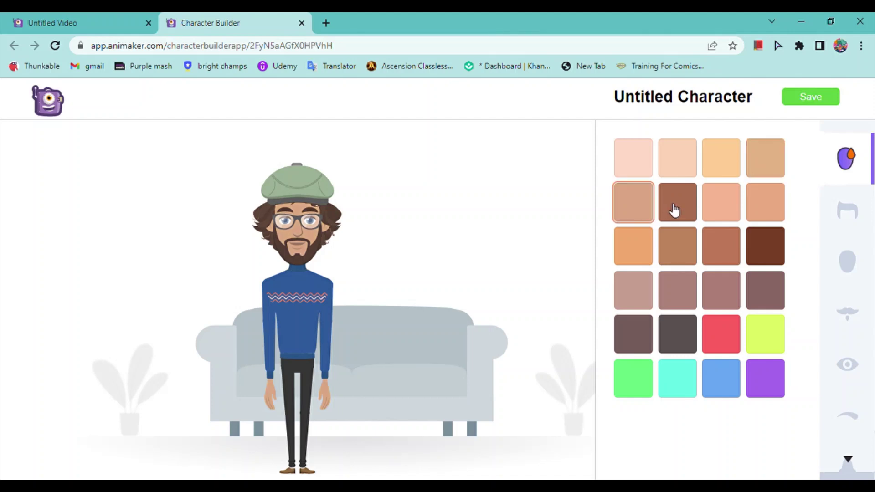
pyautogui.click(674, 210)
pyautogui.click(725, 209)
pyautogui.click(782, 214)
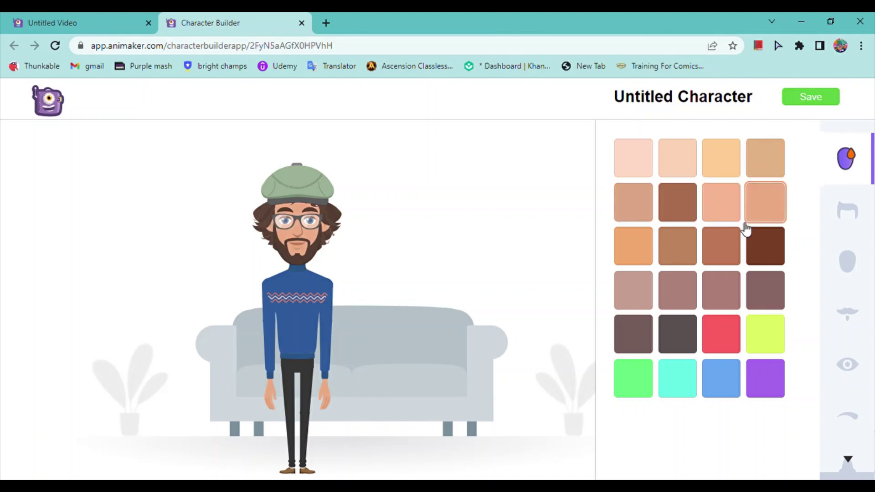
pyautogui.click(652, 237)
pyautogui.click(687, 253)
pyautogui.click(711, 253)
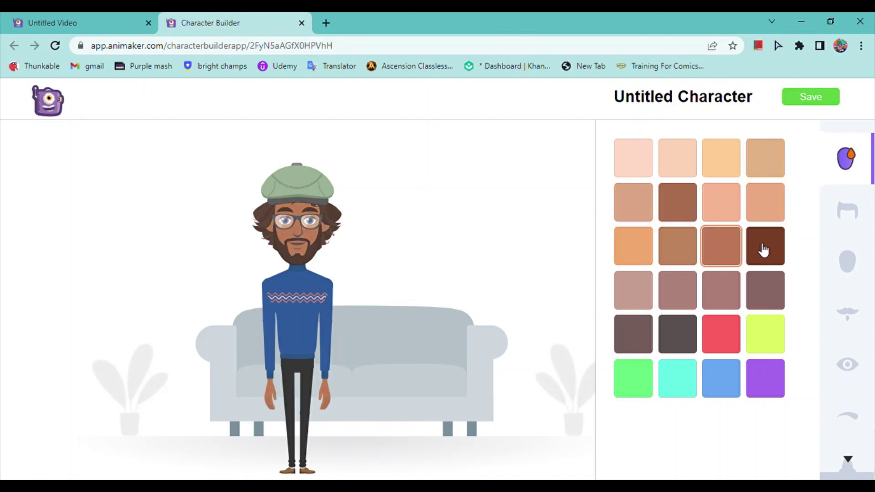
pyautogui.click(761, 250)
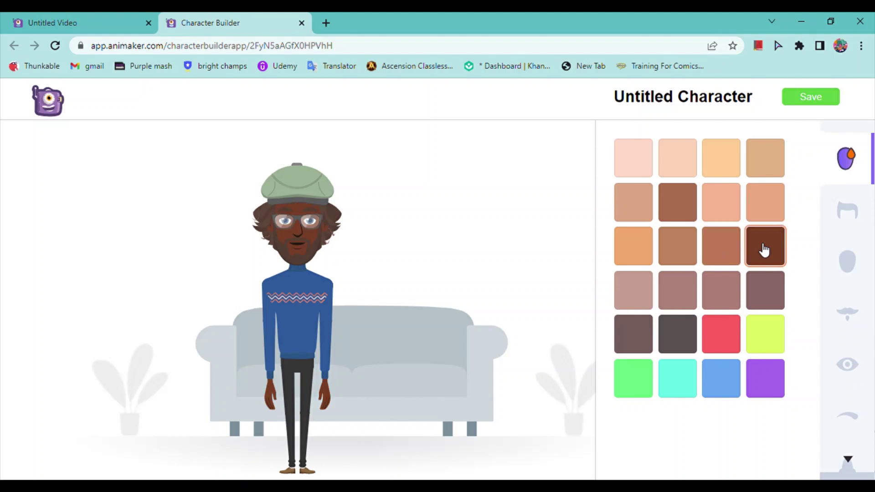
pyautogui.click(653, 296)
pyautogui.click(680, 294)
pyautogui.click(731, 302)
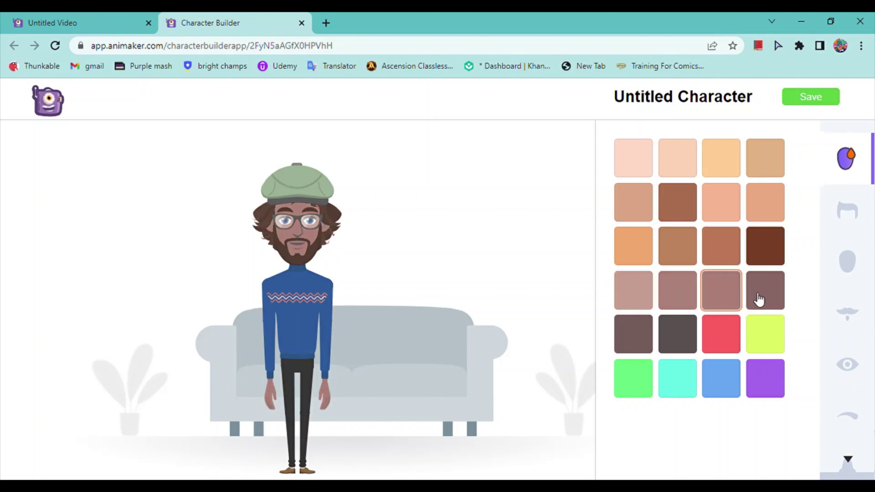
pyautogui.click(758, 299)
pyautogui.click(646, 348)
pyautogui.click(677, 345)
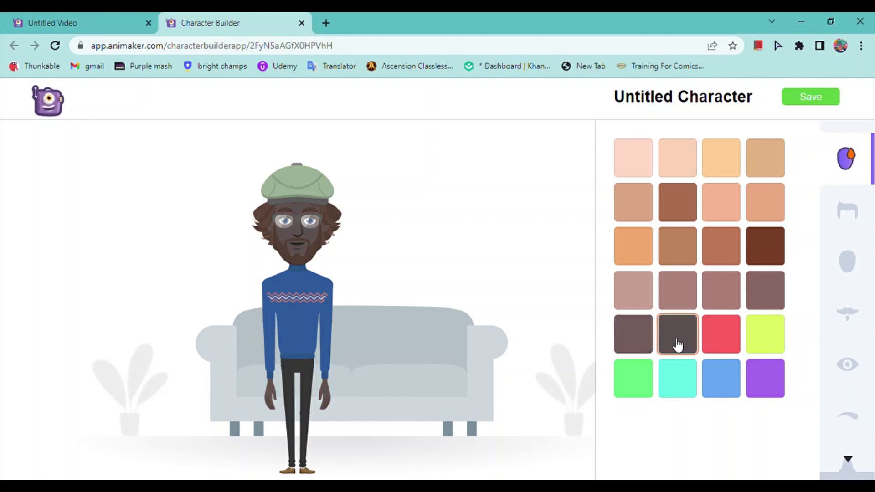
pyautogui.click(723, 346)
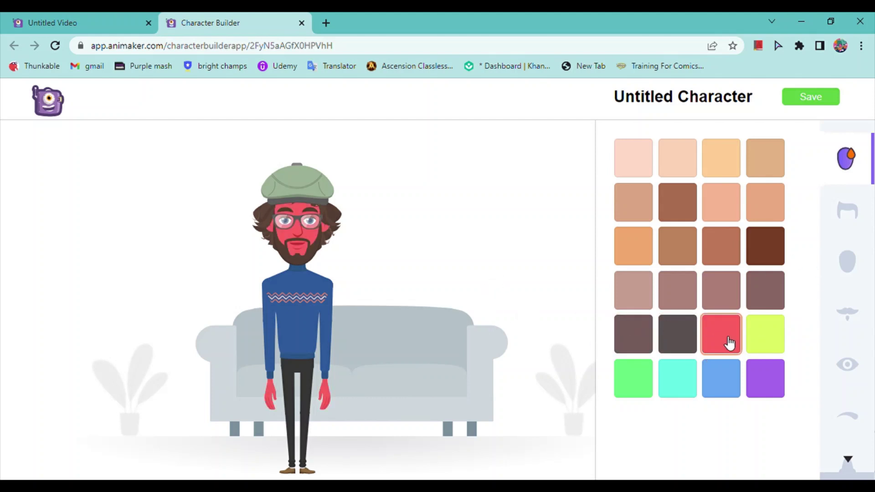
# Try the yellow-green, green, turquoise, blue and purple skin tones on the character
pyautogui.click(765, 341)
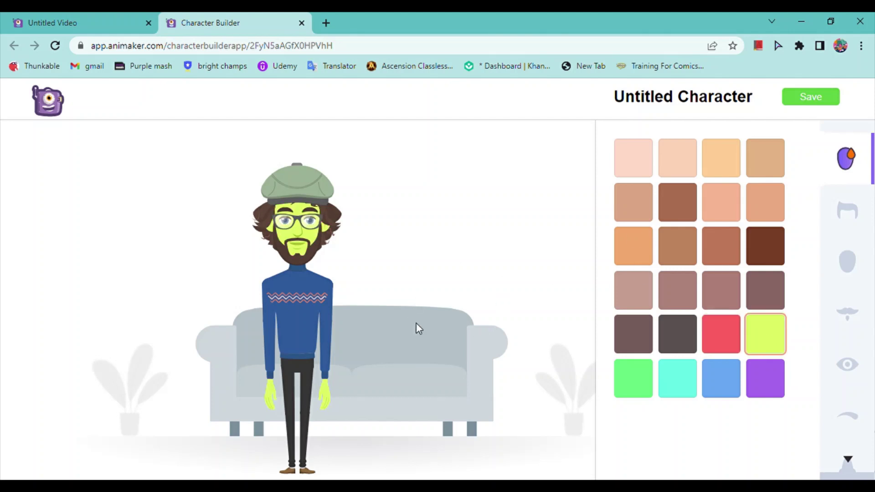
pyautogui.click(634, 394)
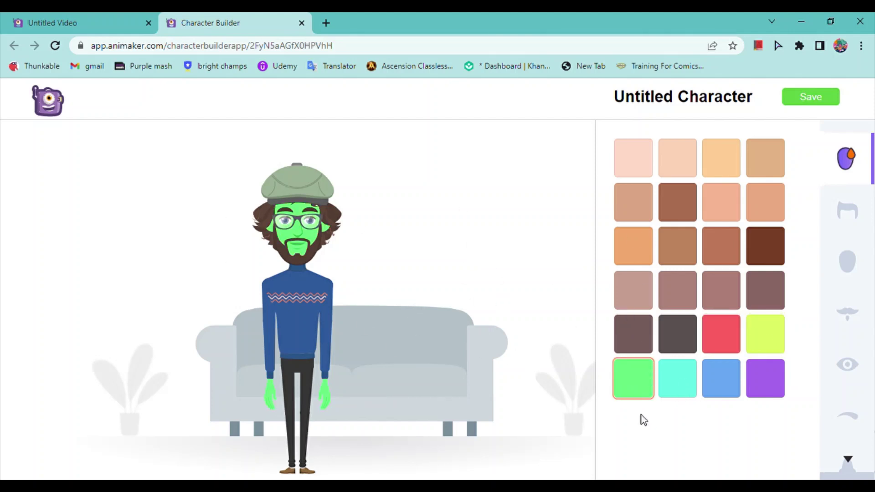
pyautogui.click(678, 395)
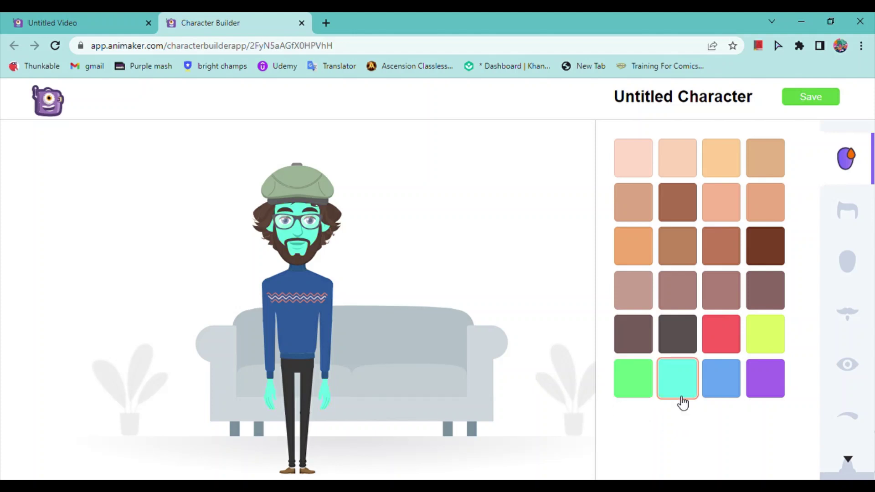
pyautogui.click(714, 390)
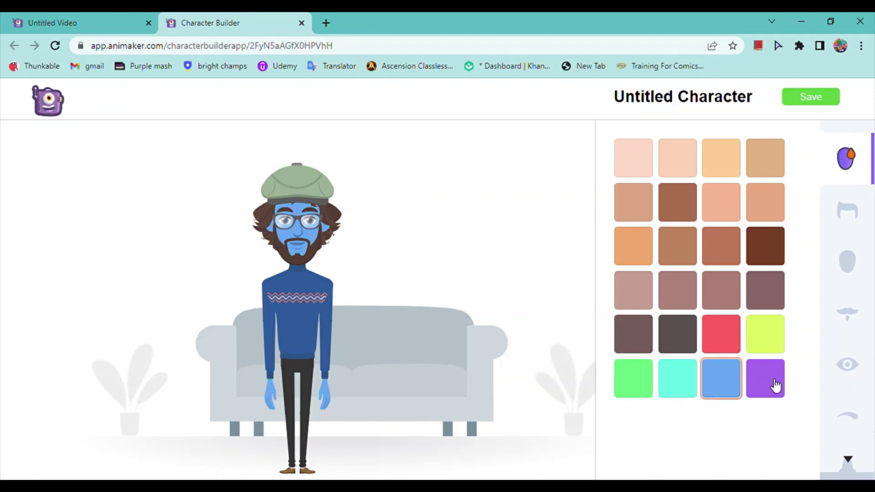
pyautogui.click(774, 385)
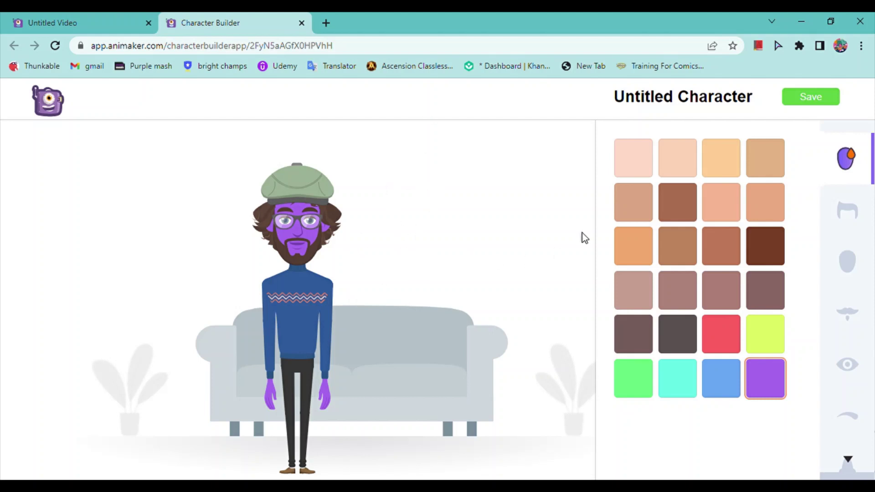
# Compare the yellow-green, dark grey and red skin tones once more and set the skin to light golden peach
pyautogui.click(754, 350)
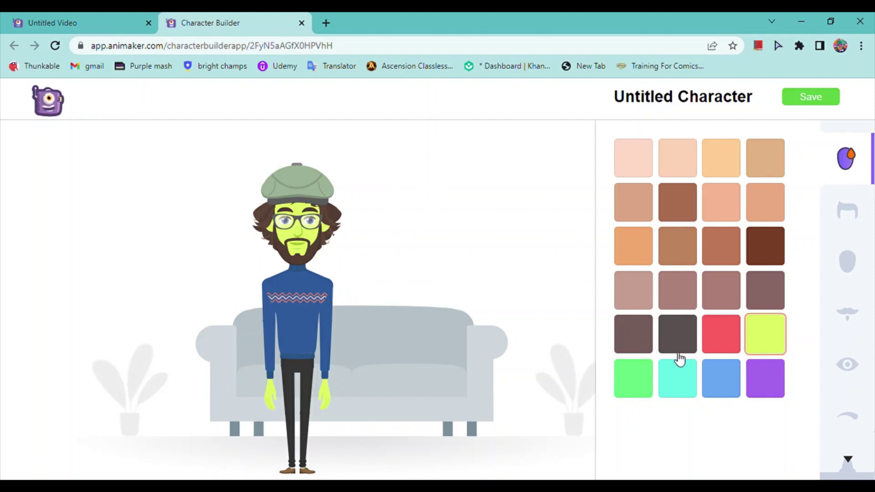
pyautogui.click(677, 353)
pyautogui.click(715, 352)
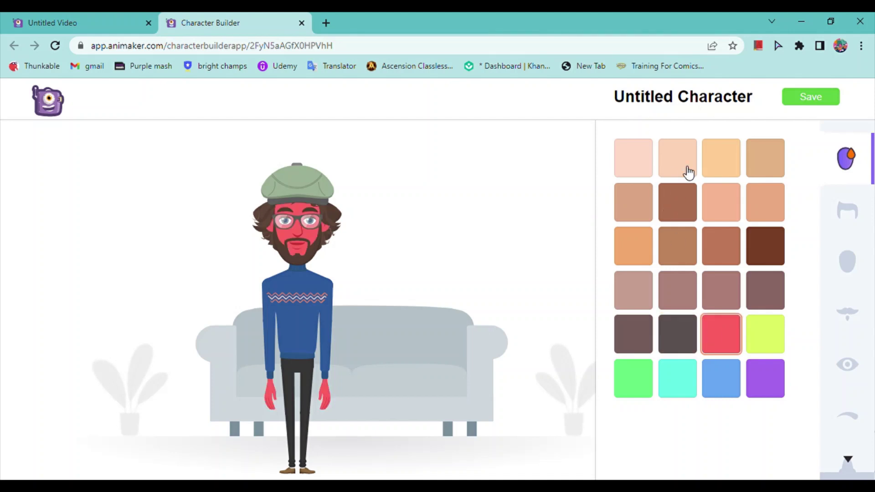
pyautogui.click(711, 171)
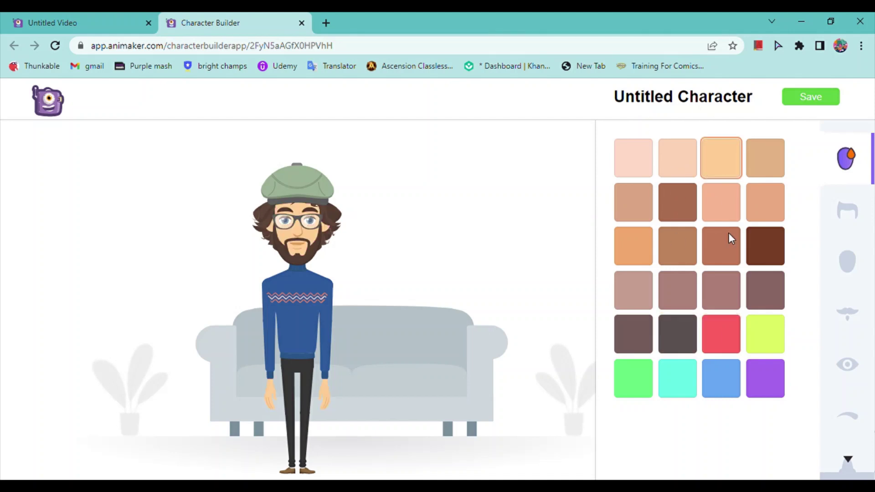
# Try the short reddish-brown swept-back hair on the character and choose the short brown hairstyle instead
pyautogui.click(847, 228)
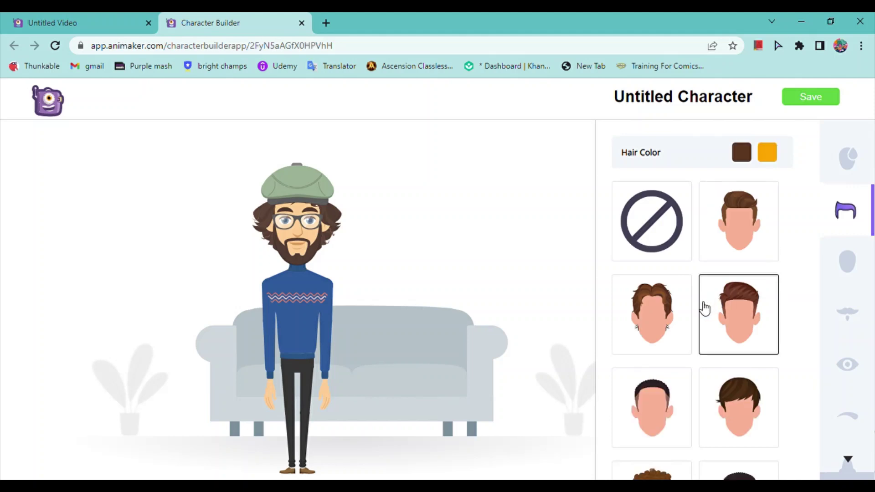
pyautogui.click(701, 307)
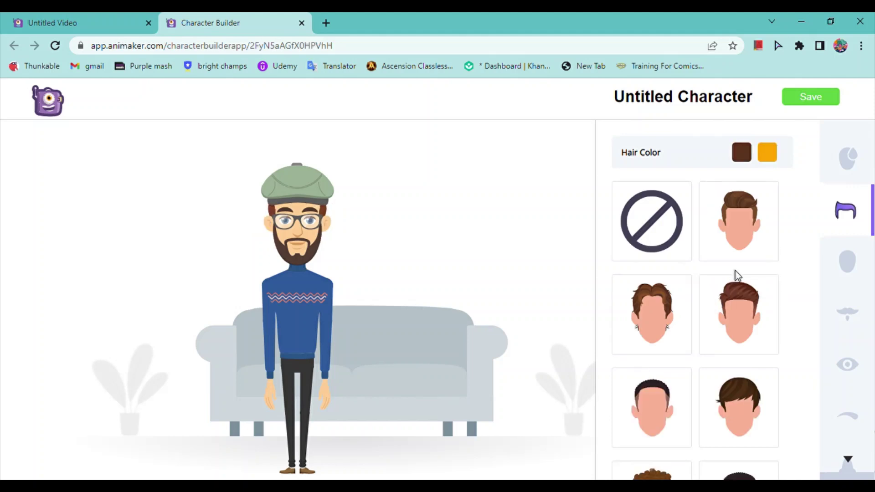
pyautogui.click(742, 253)
# Review the face shapes available for the character
pyautogui.click(855, 275)
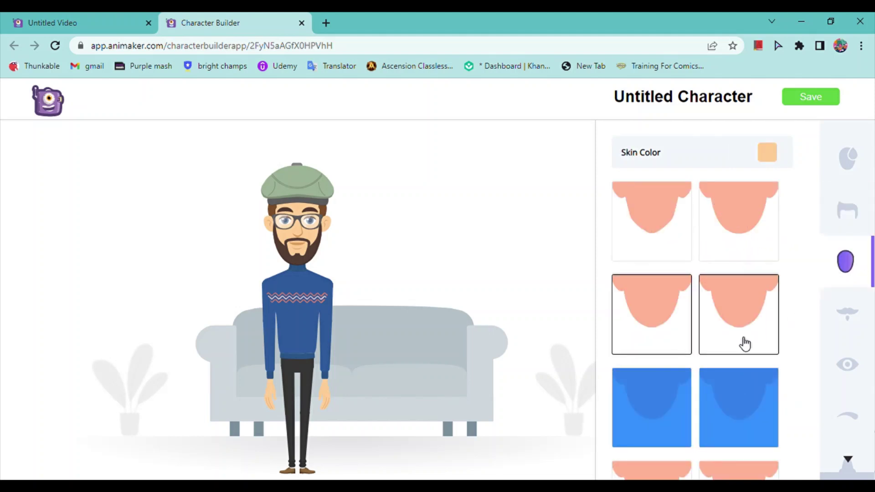
pyautogui.tripleClick(801, 296)
pyautogui.scroll(-5, 800, 296)
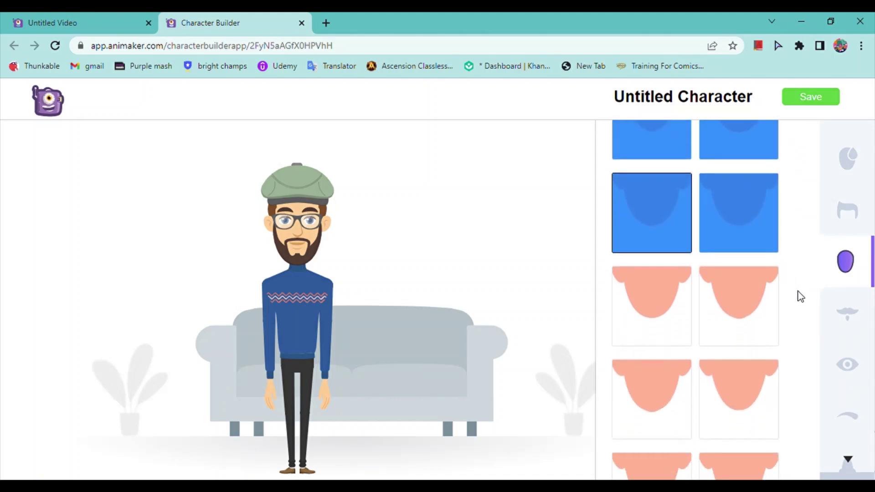
pyautogui.scroll(-5, 800, 296)
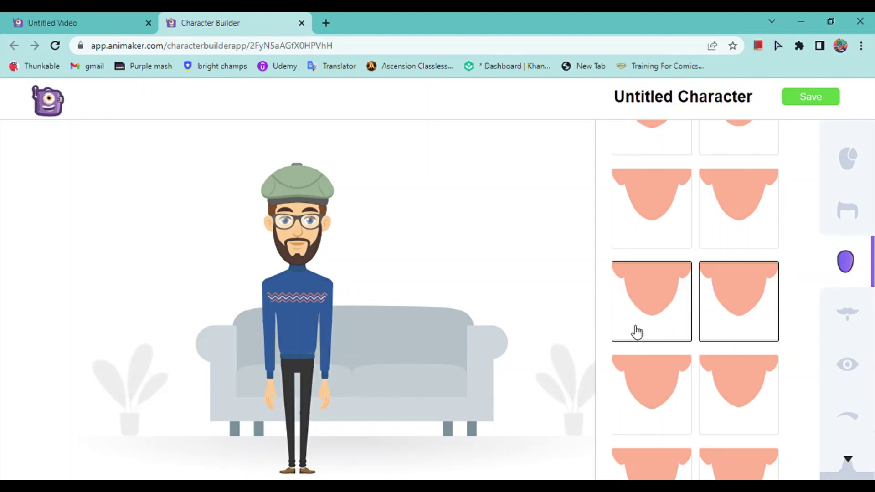
pyautogui.click(660, 358)
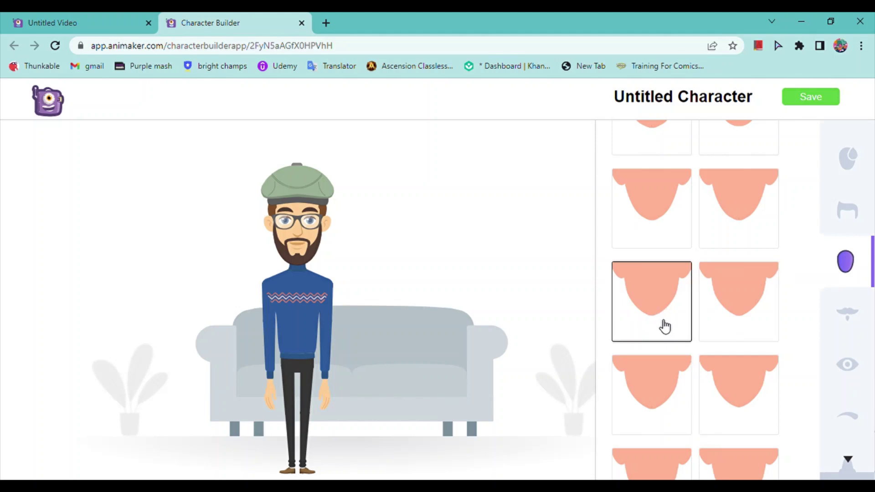
# Try the character without facial hair, with the long, rounded and moustached full beards, and with only a moustache
pyautogui.click(846, 327)
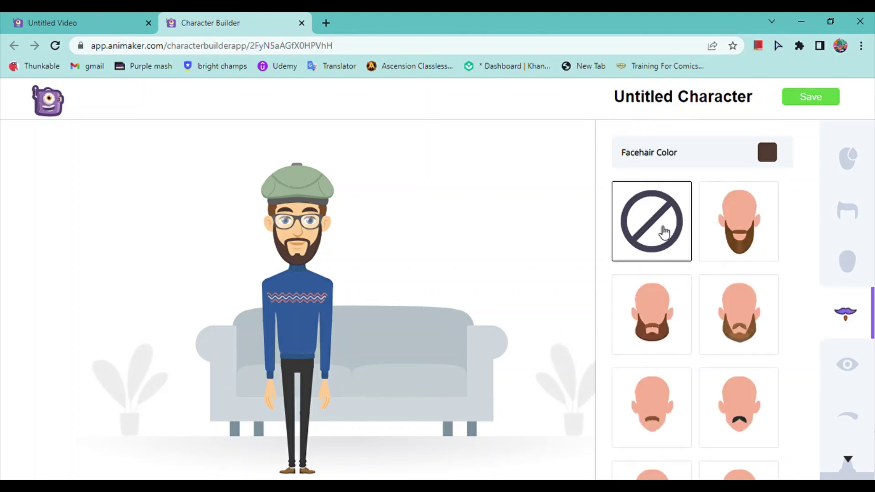
pyautogui.click(663, 232)
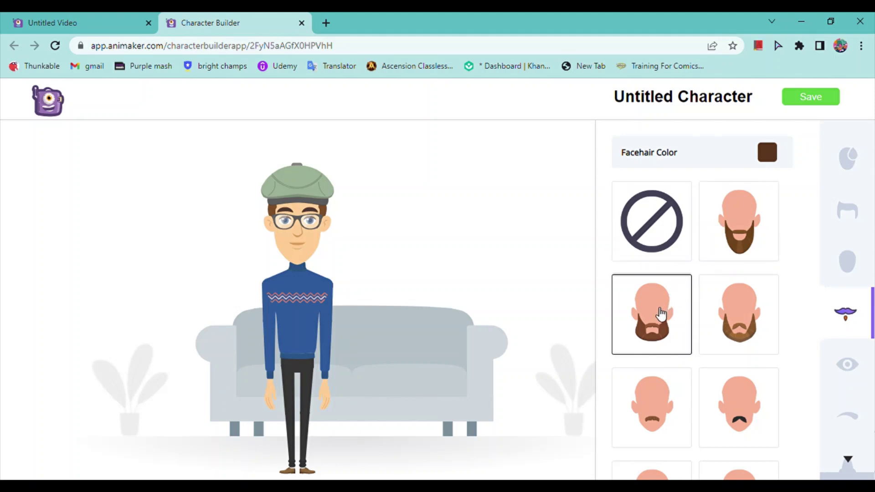
pyautogui.click(733, 238)
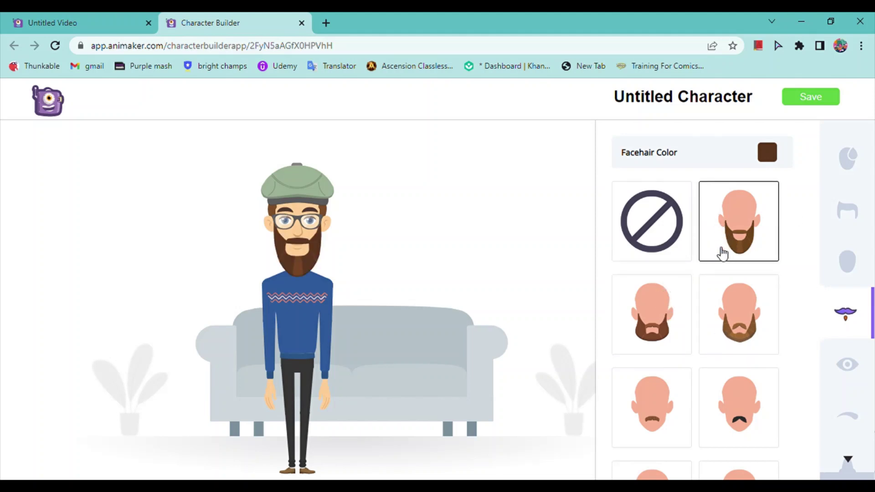
pyautogui.click(660, 347)
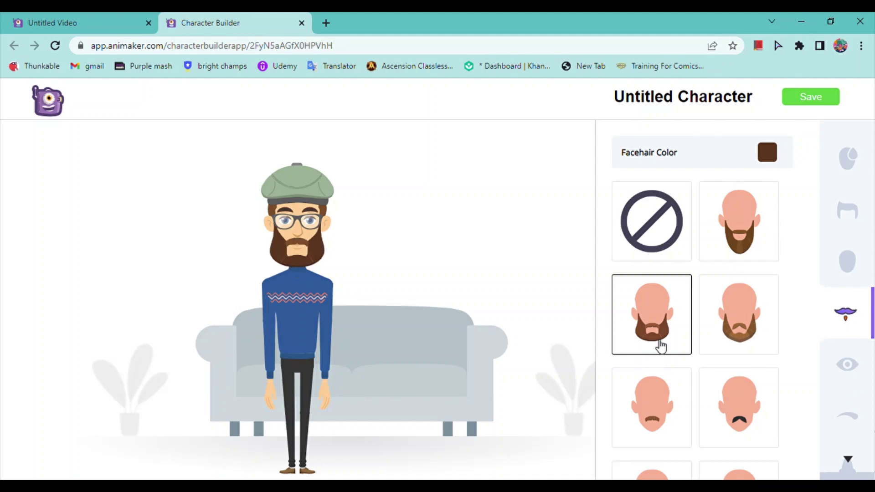
pyautogui.click(743, 346)
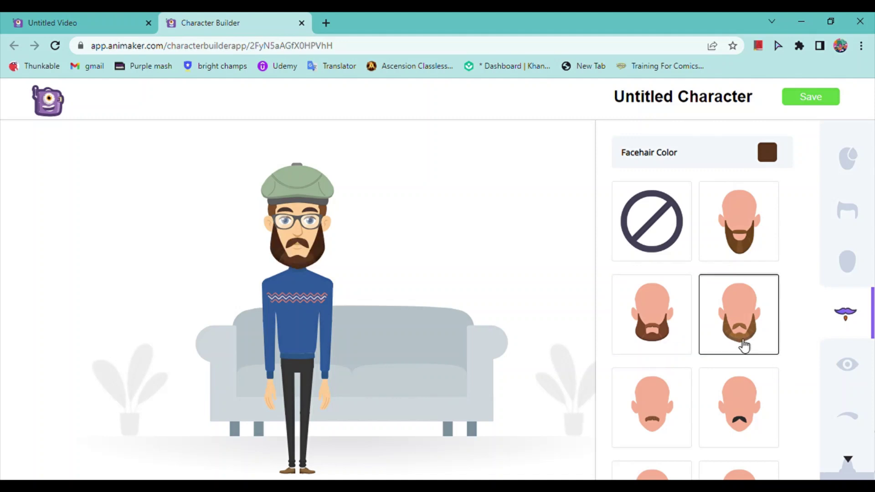
pyautogui.click(654, 410)
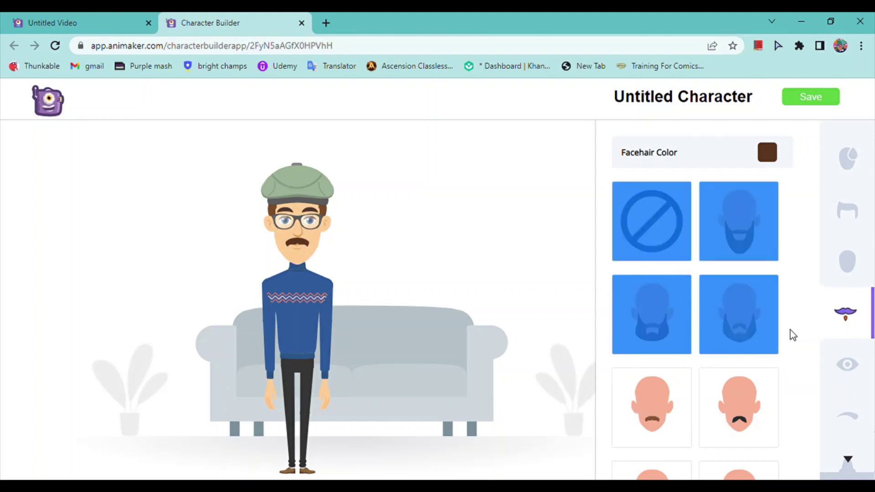
# Browse the further moustache and beard styles and give the character a full brown beard framing the mouth
pyautogui.scroll(-5, 792, 335)
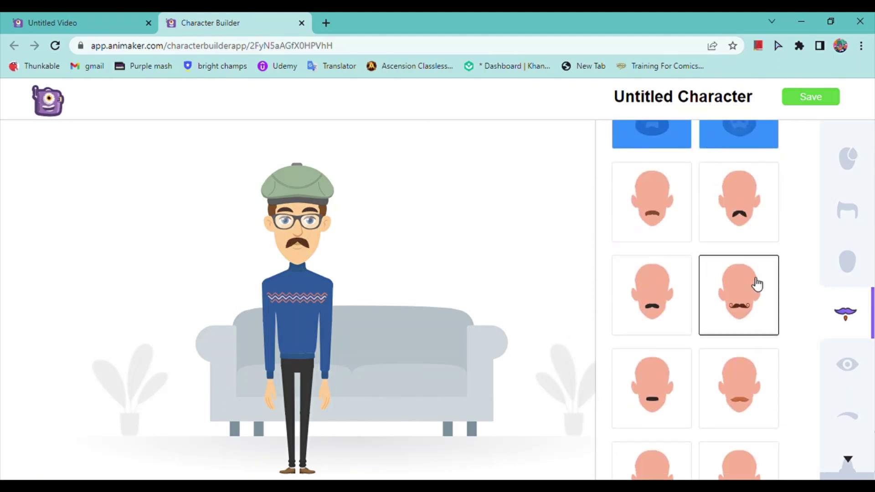
pyautogui.scroll(-2, 794, 318)
pyautogui.scroll(-3, 793, 318)
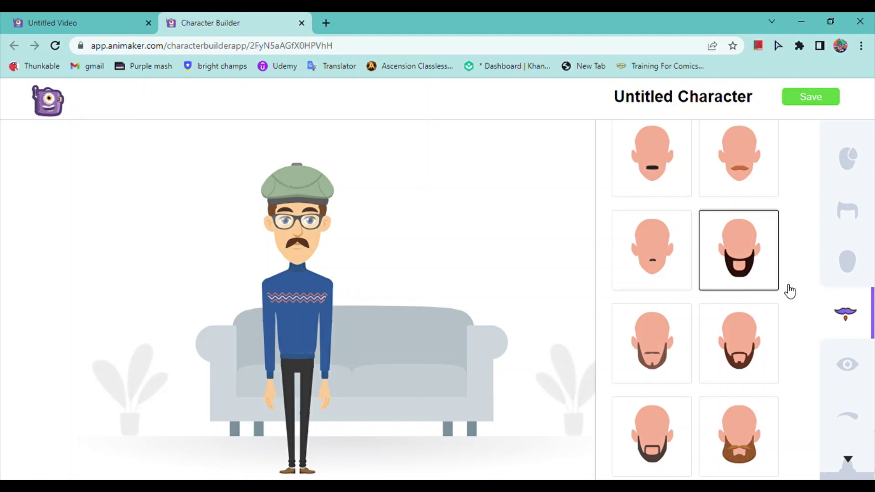
pyautogui.click(769, 443)
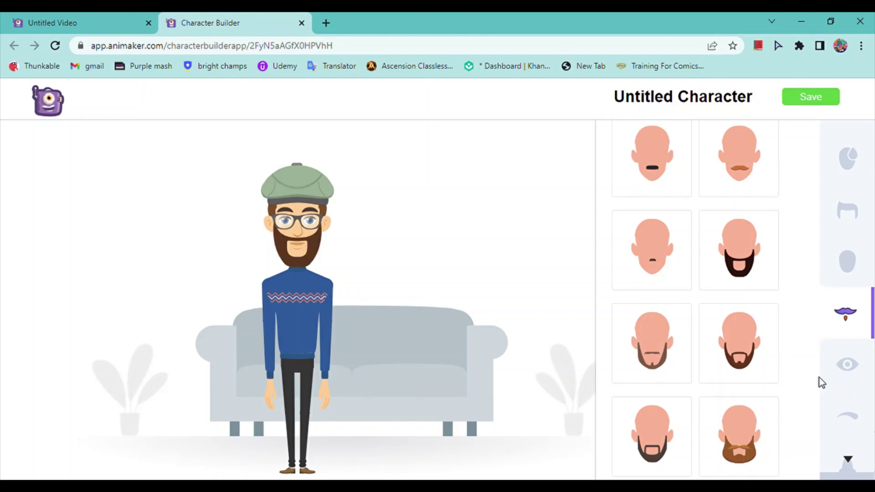
# Give the character the first eye style in reddish brown, compare eyebrow shapes and choose the rounded arched dark red eyebrows
pyautogui.click(860, 376)
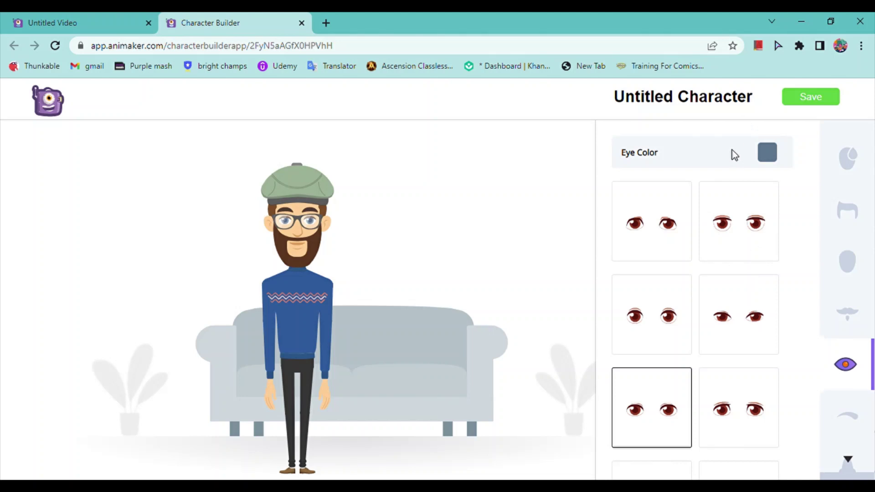
pyautogui.click(684, 231)
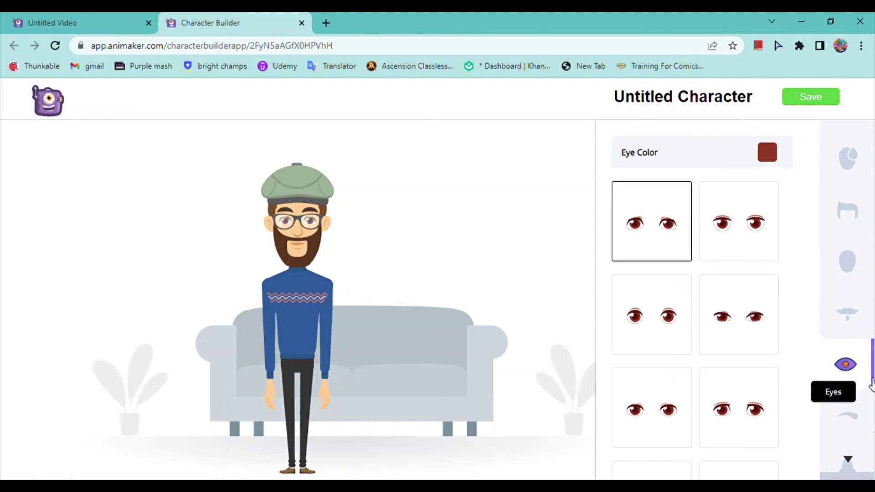
pyautogui.click(867, 409)
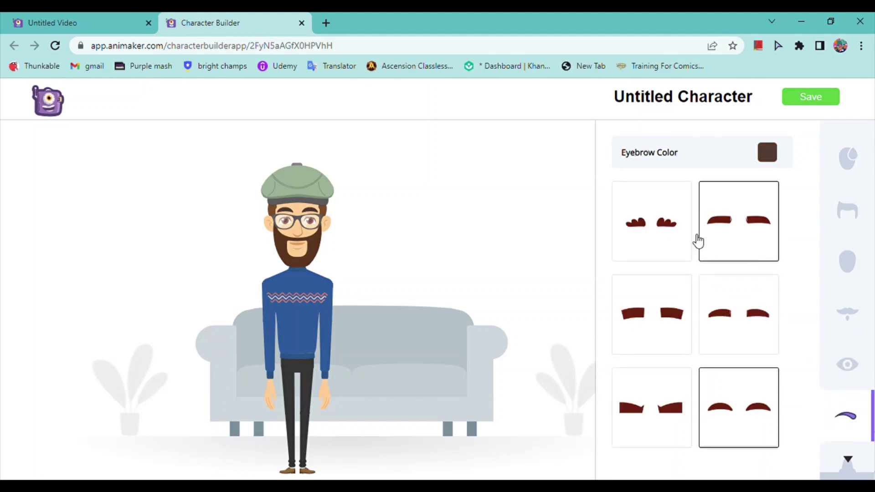
pyautogui.click(689, 240)
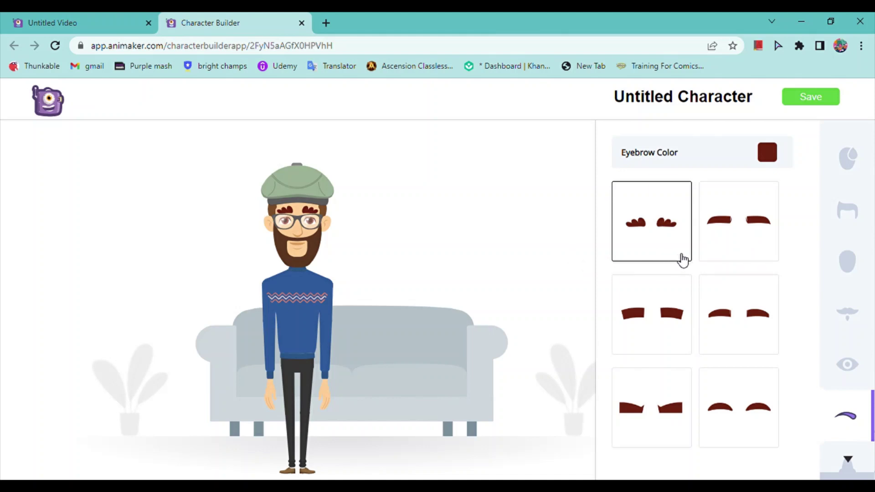
pyautogui.click(763, 251)
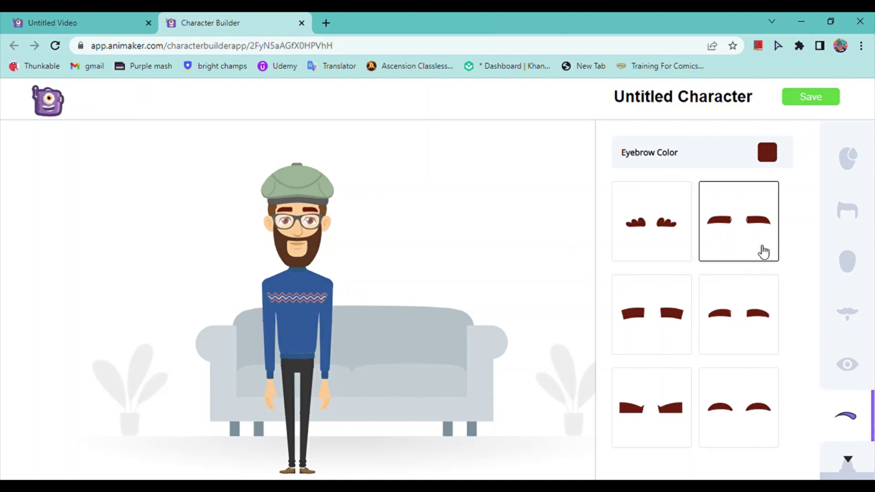
pyautogui.click(644, 327)
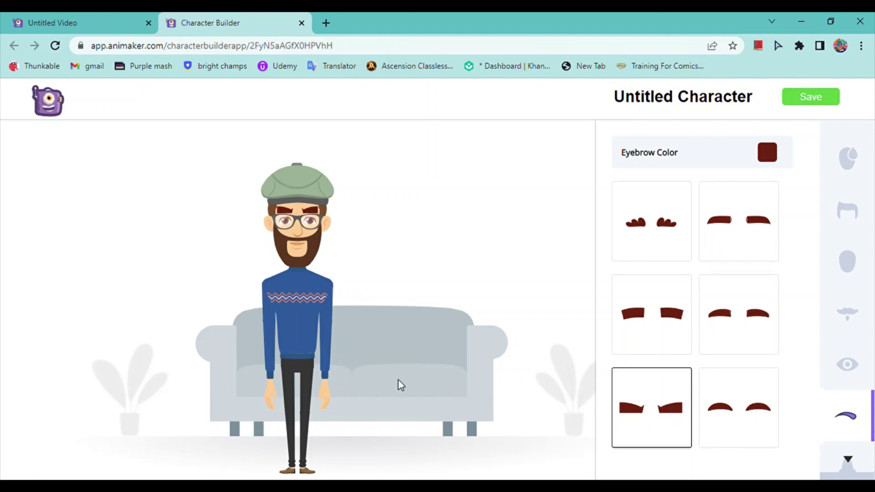
pyautogui.click(771, 434)
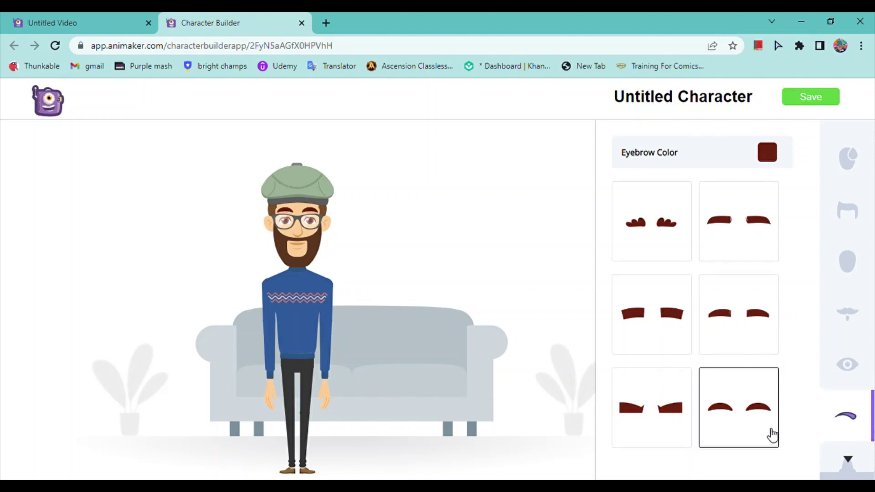
# Review the nose, lip, ear and earring options available for the character
pyautogui.click(857, 464)
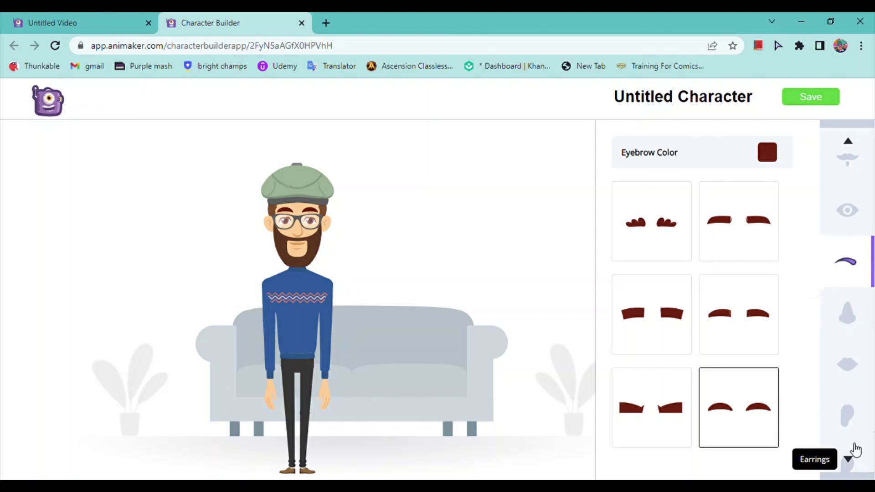
pyautogui.click(851, 462)
pyautogui.click(854, 166)
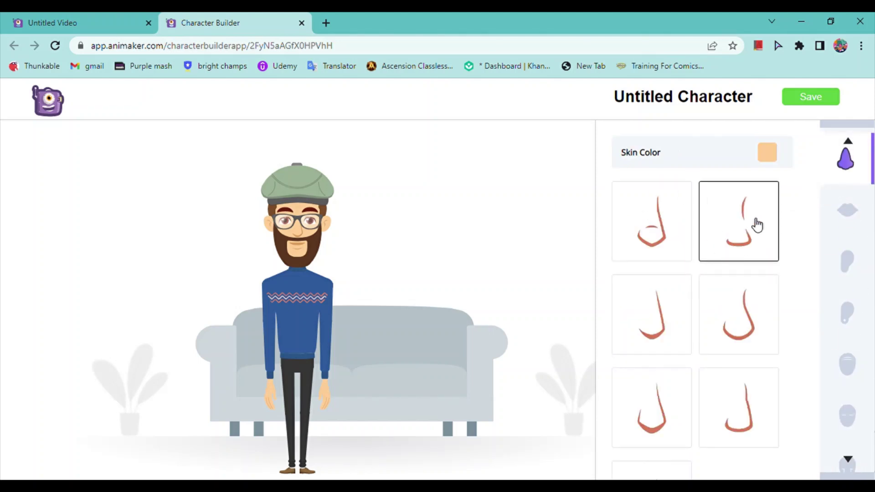
pyautogui.click(840, 216)
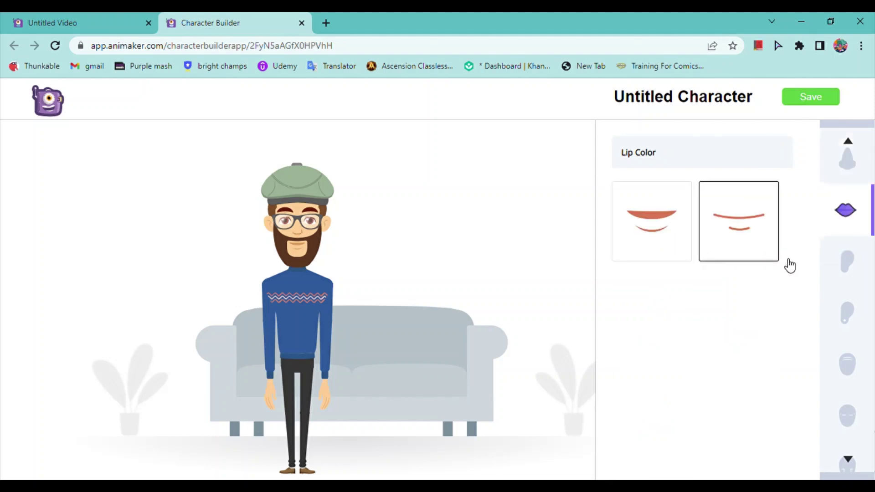
pyautogui.click(844, 285)
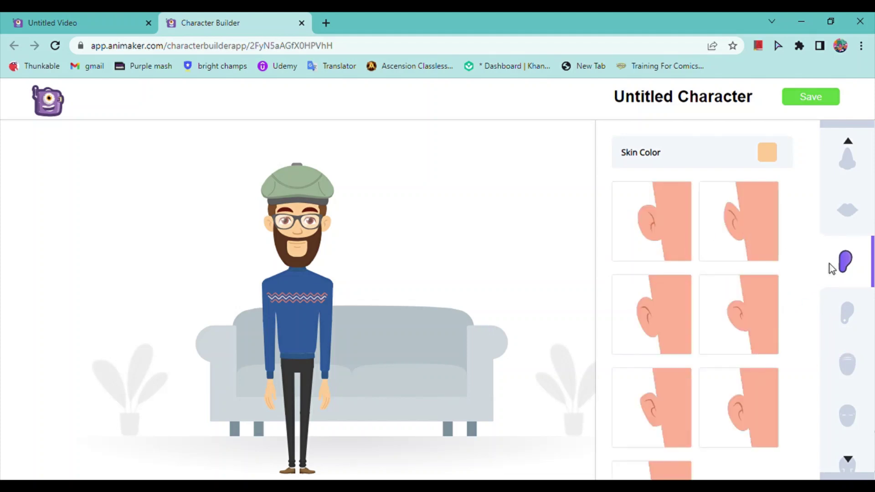
pyautogui.click(847, 312)
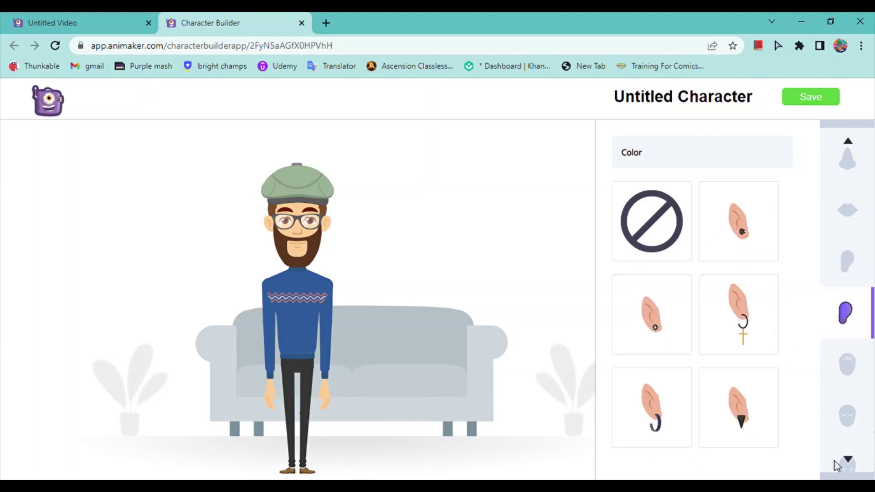
# Review the frown line, smile line and freckle options available for the character's face
pyautogui.click(840, 373)
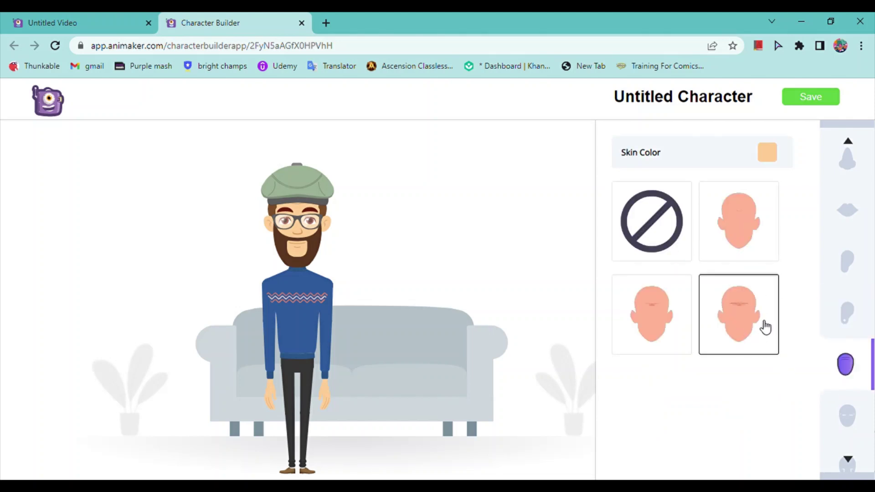
pyautogui.click(853, 462)
pyautogui.click(853, 462)
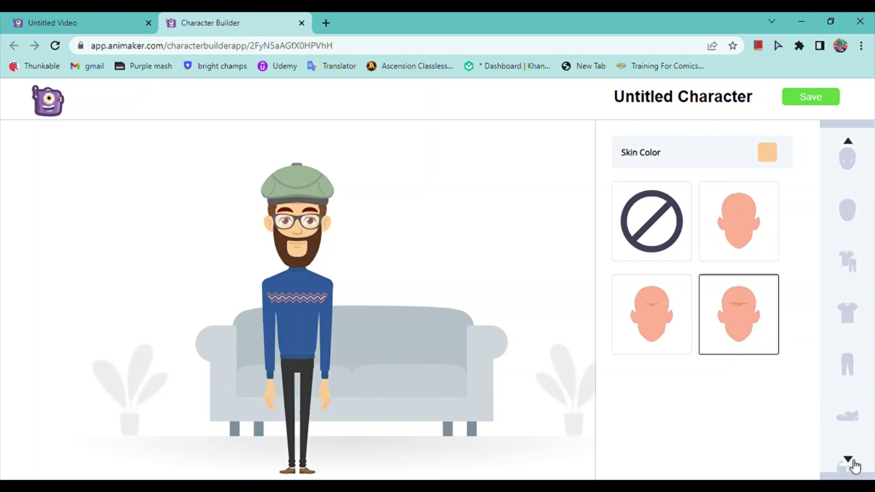
pyautogui.scroll(3, 860, 158)
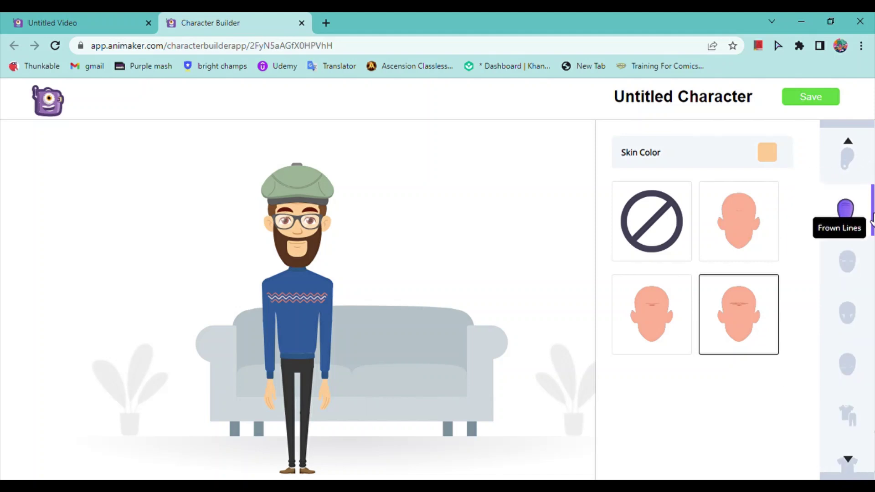
pyautogui.click(864, 259)
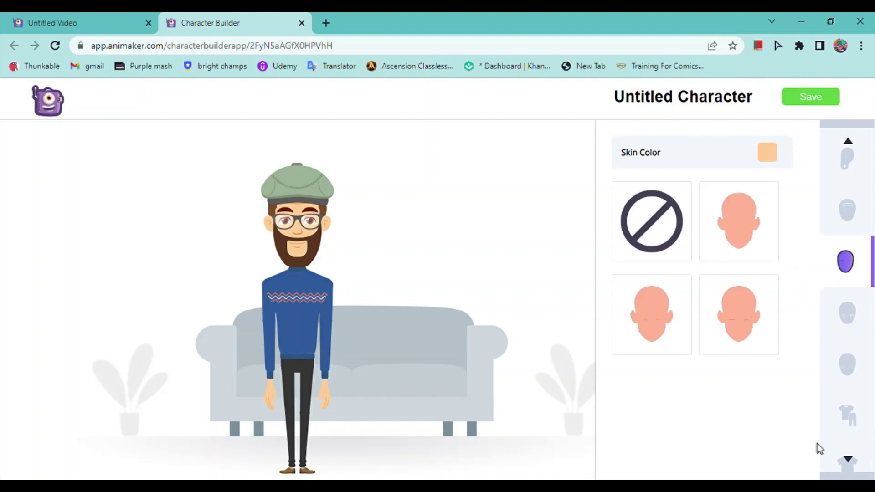
pyautogui.click(848, 315)
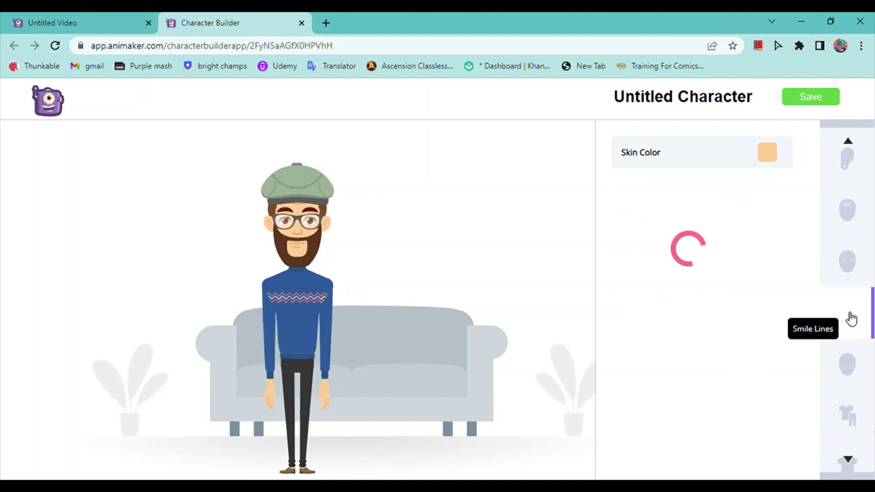
pyautogui.click(848, 461)
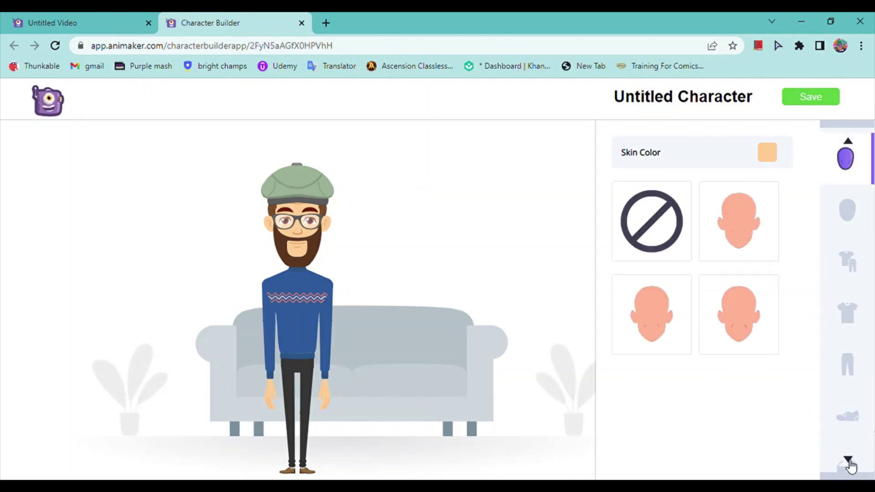
pyautogui.click(860, 220)
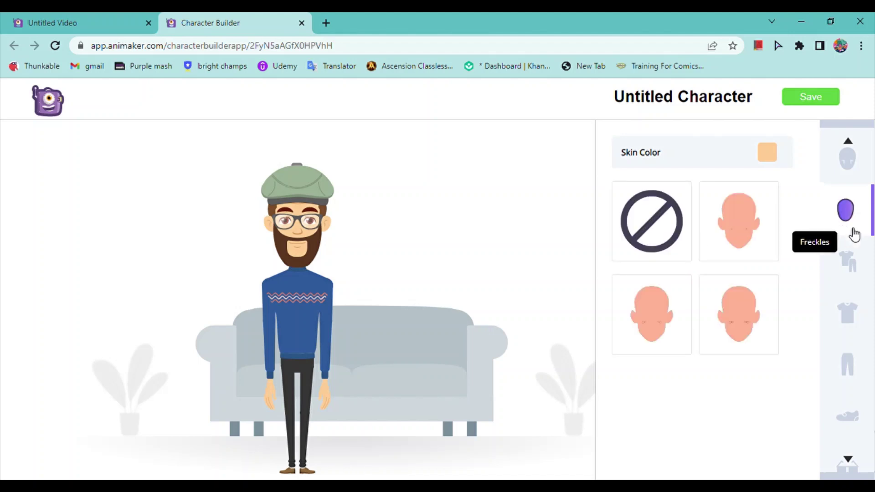
# Try the complete outfit with the orange vest, dark grey T-shirt and dark blue trousers on the character
pyautogui.click(850, 282)
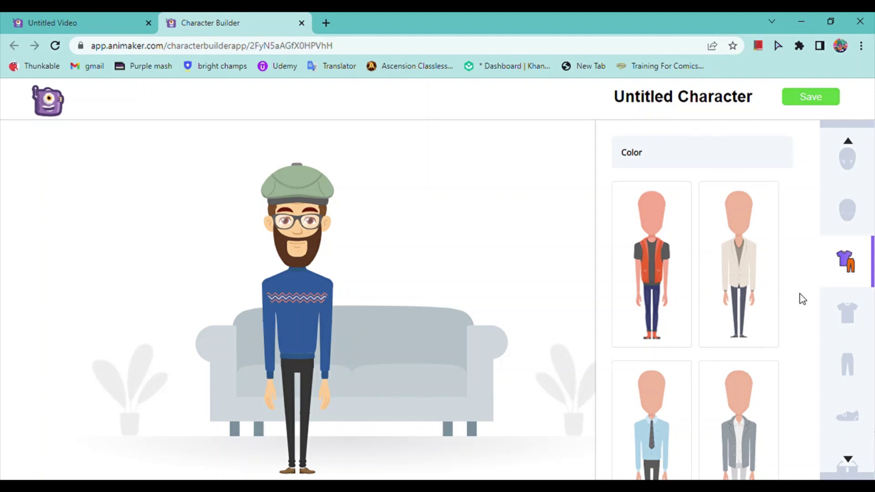
pyautogui.scroll(-1, 802, 301)
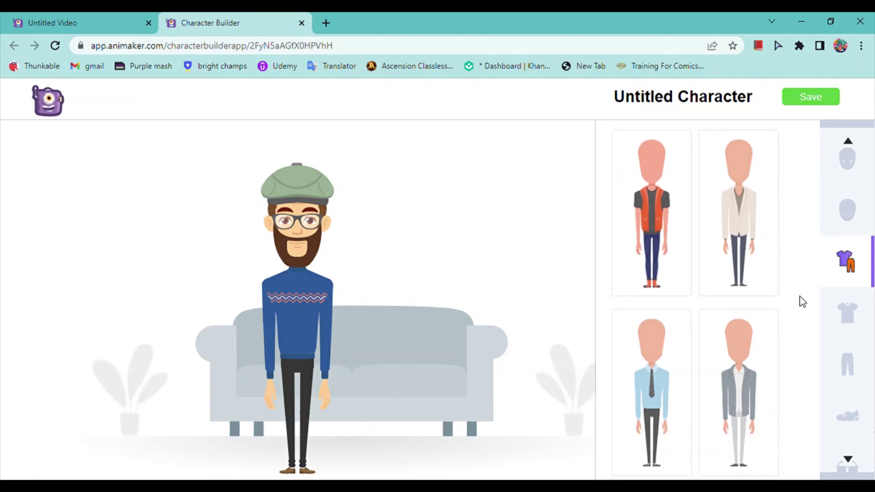
pyautogui.scroll(1, 802, 301)
pyautogui.click(684, 276)
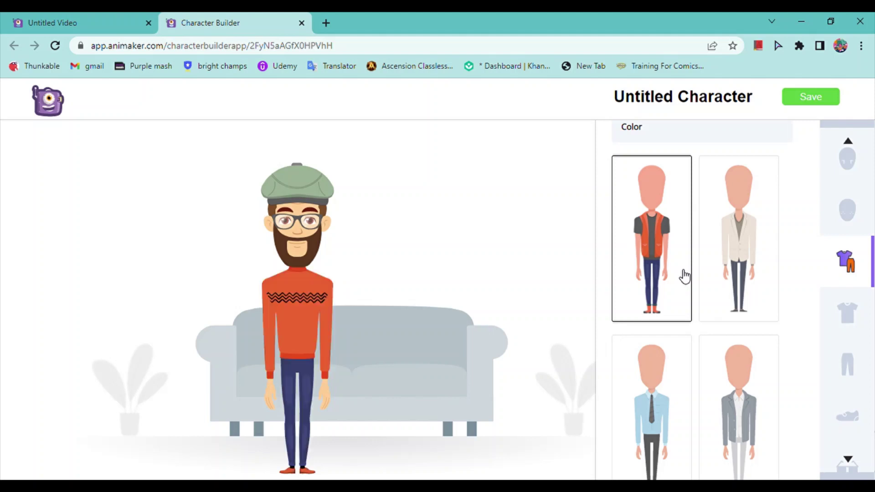
# Browse the tops and dress the character in the red short-sleeved open shirt over a light undershirt
pyautogui.click(869, 325)
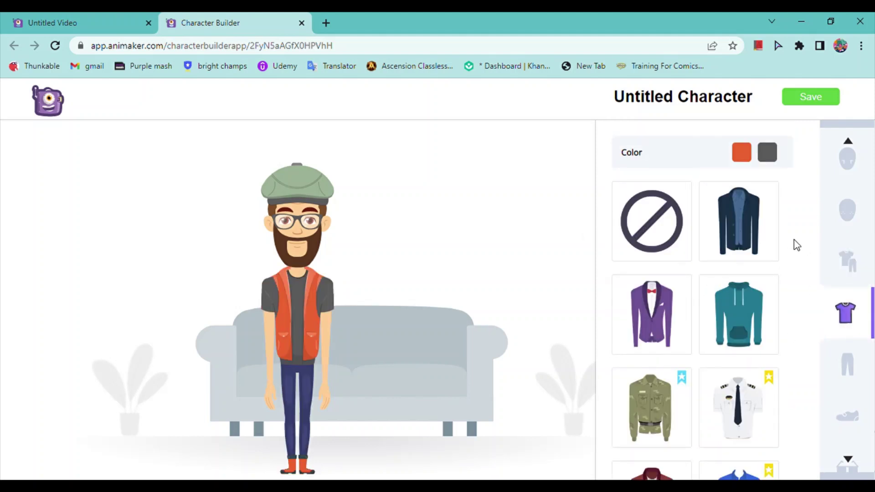
pyautogui.scroll(-4, 796, 245)
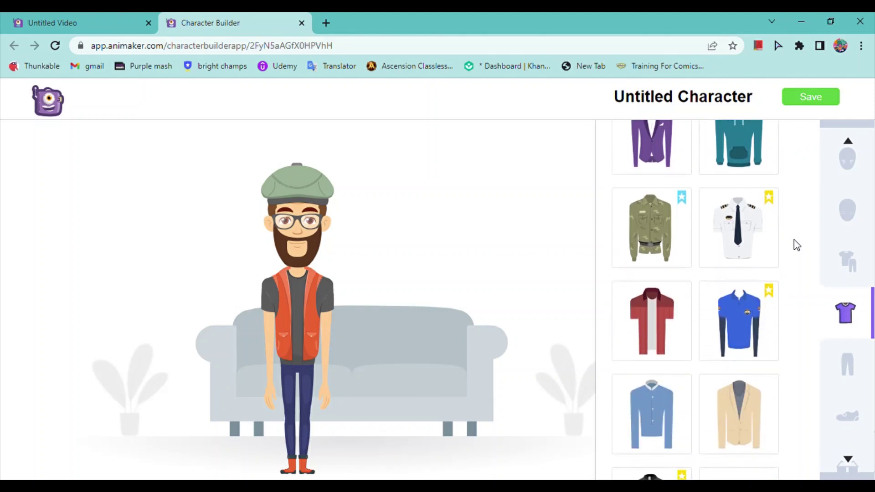
pyautogui.scroll(-2, 796, 245)
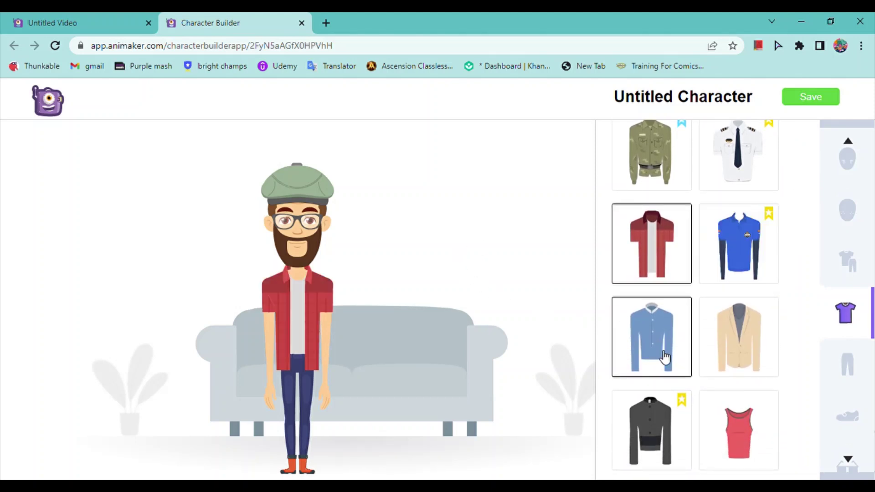
# Give the character purple trousers and tall brown boots with cream cuffs
pyautogui.click(846, 364)
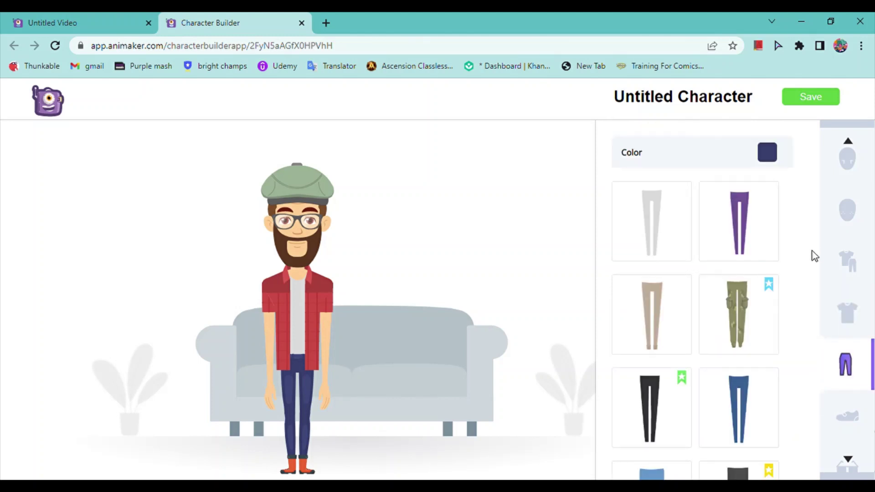
pyautogui.click(741, 250)
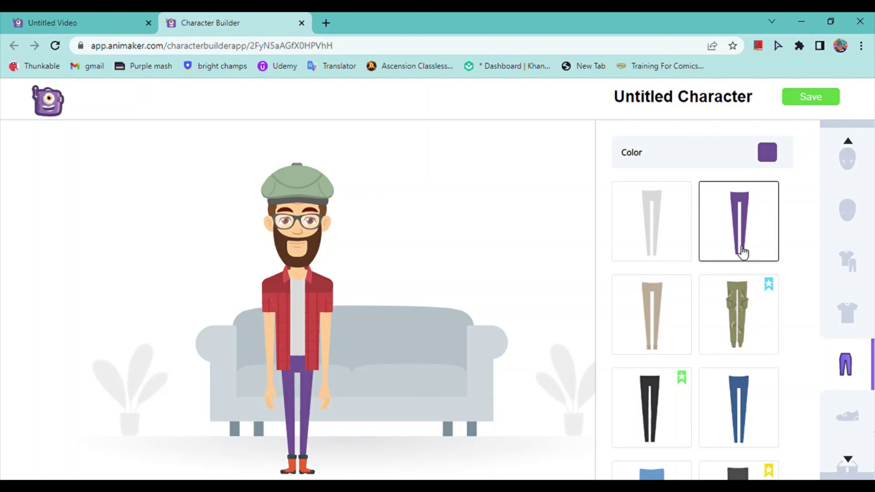
pyautogui.click(846, 414)
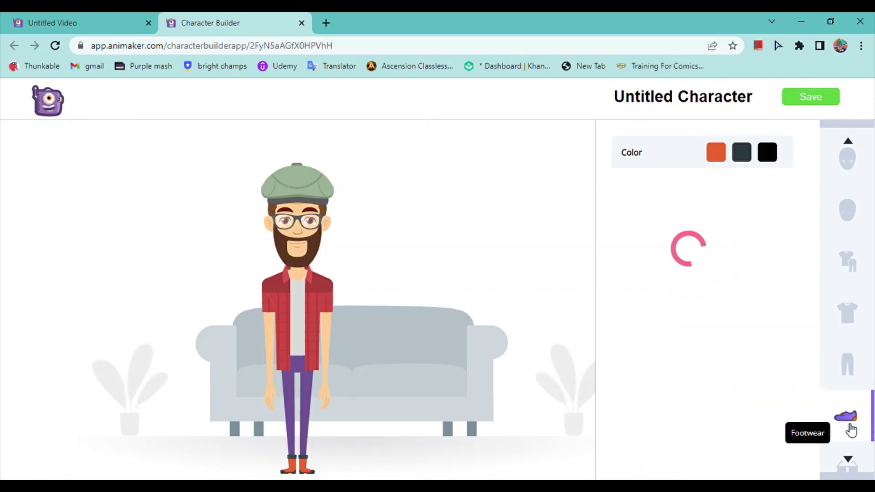
pyautogui.click(667, 249)
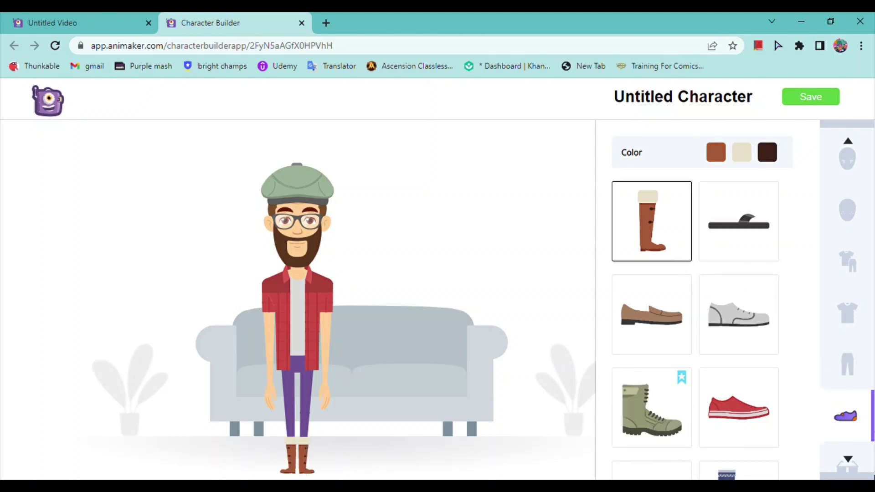
# Try the monocle, the red disguise glasses with moustache and the red Santa hat on the character
pyautogui.click(847, 459)
pyautogui.click(847, 459)
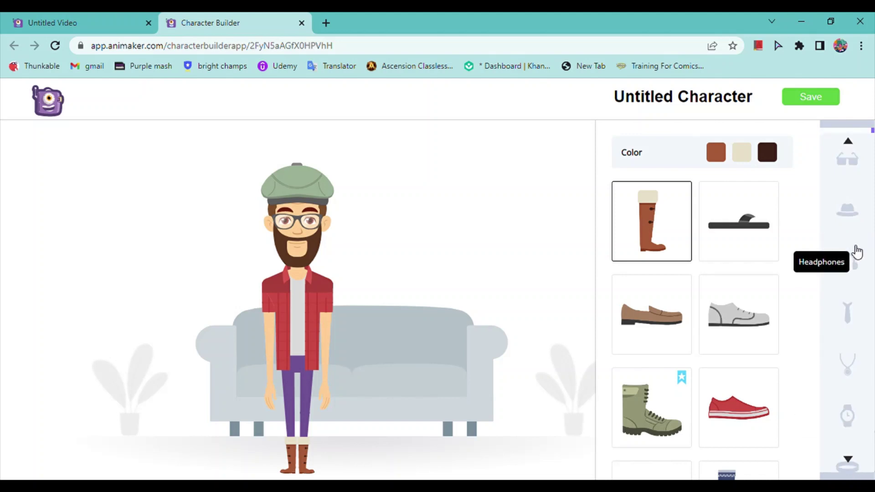
pyautogui.click(844, 177)
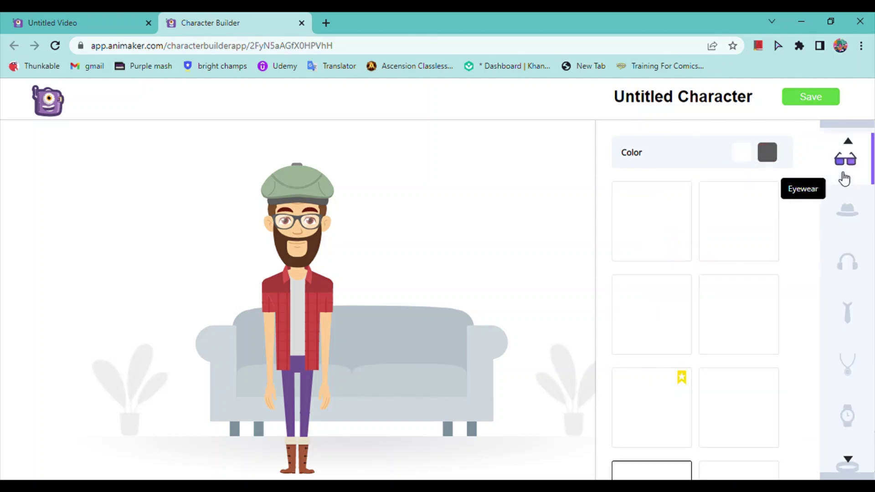
pyautogui.click(766, 224)
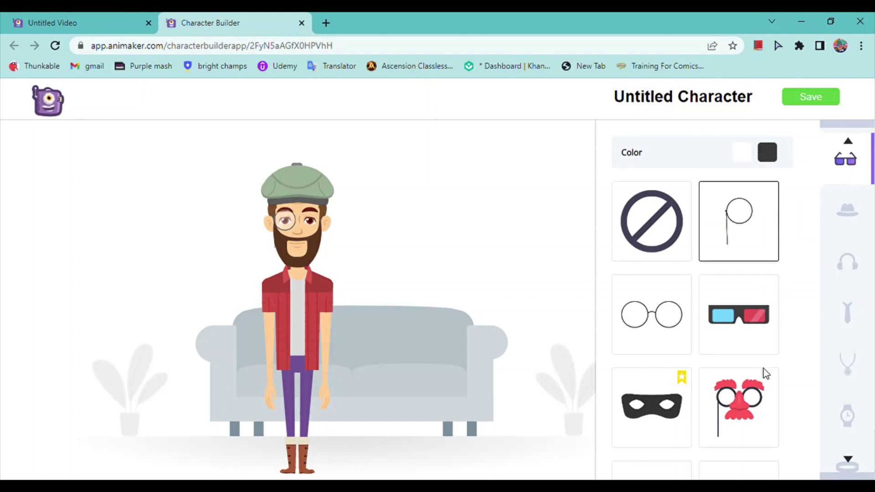
pyautogui.click(767, 384)
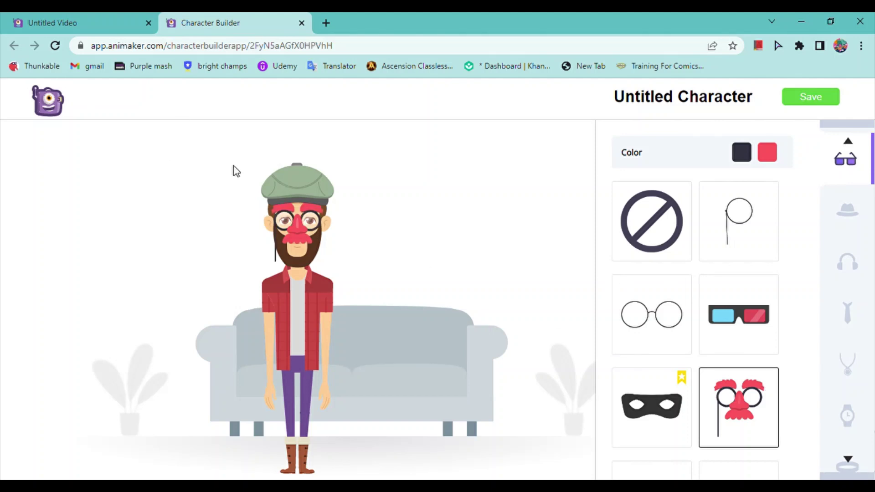
pyautogui.click(865, 225)
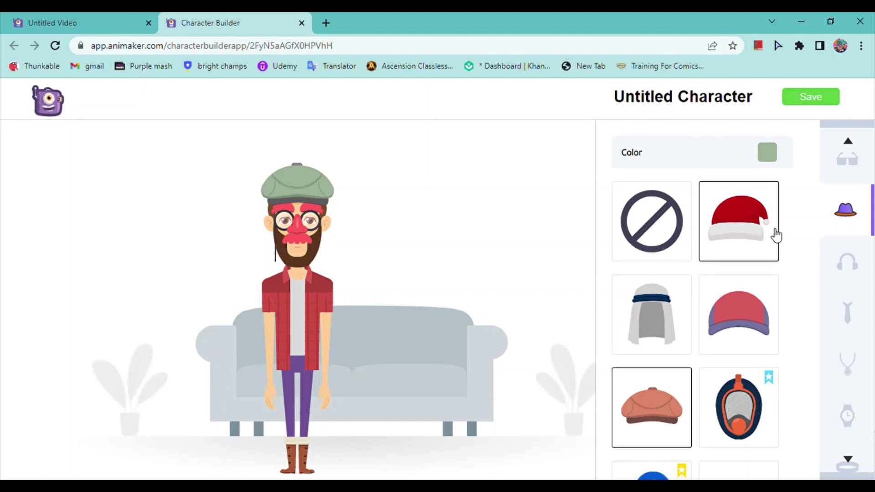
pyautogui.click(775, 235)
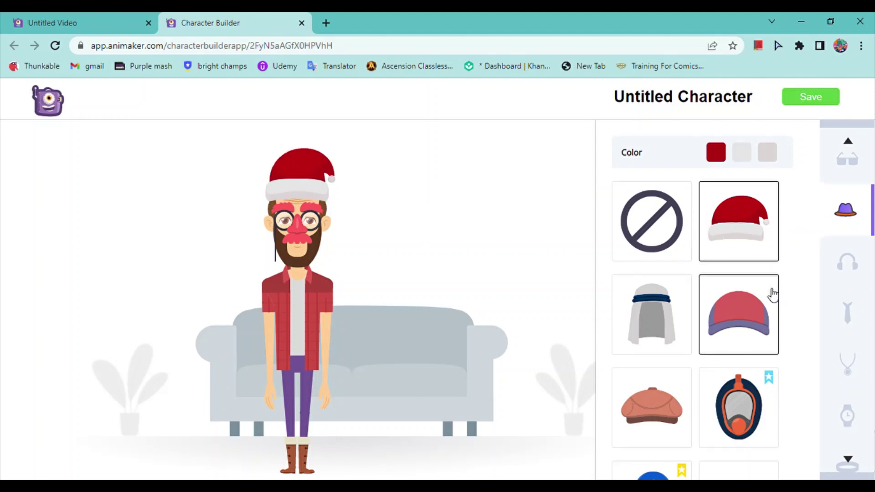
# Remove both the eyewear and the hat from the character
pyautogui.click(857, 185)
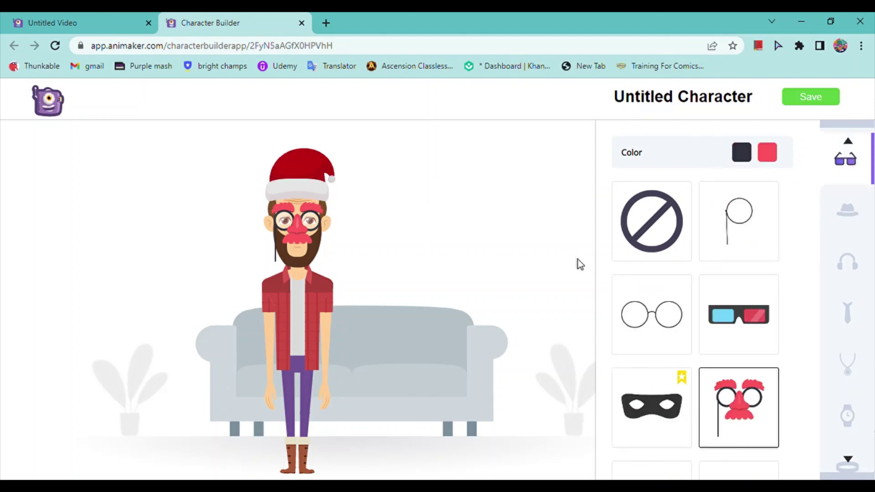
pyautogui.click(651, 241)
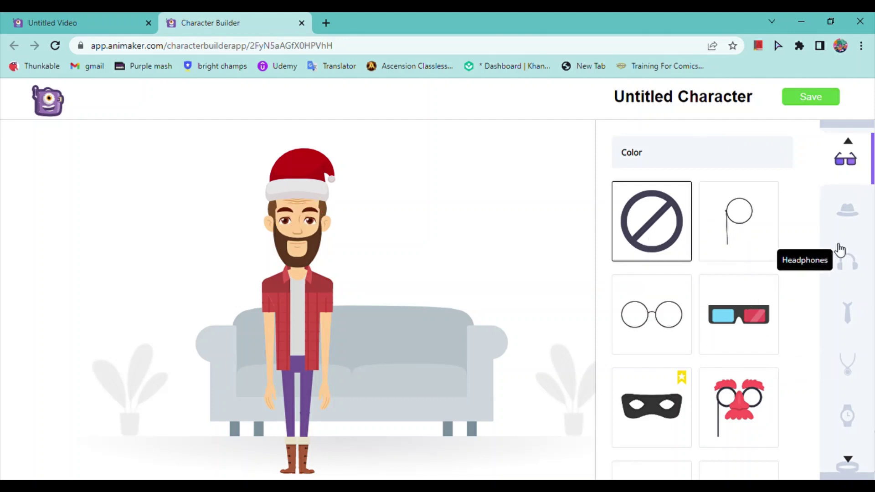
pyautogui.click(862, 215)
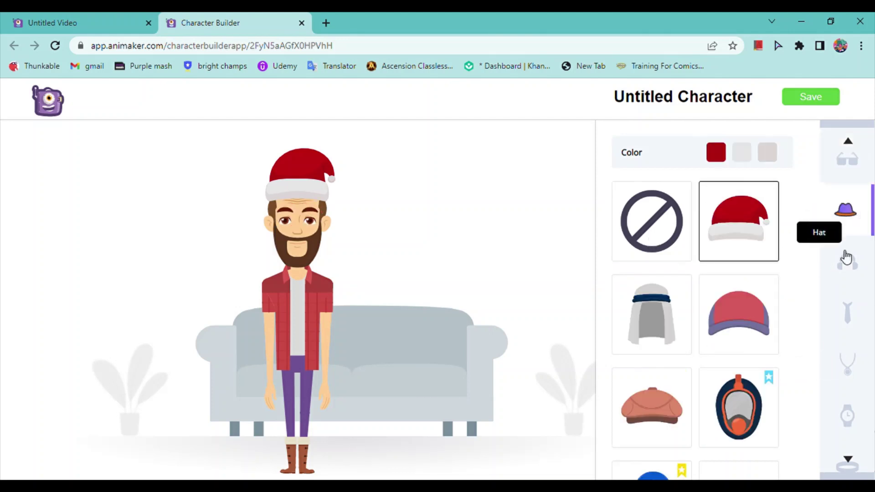
pyautogui.click(658, 248)
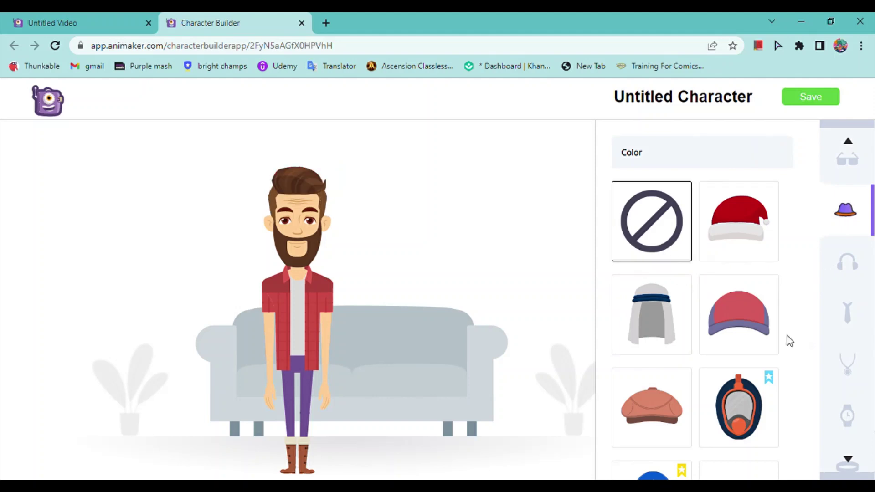
# Compare the earpiece, single-ear headset, blue headset and green headphones on the character, and choose the crimson headphones
pyautogui.click(846, 284)
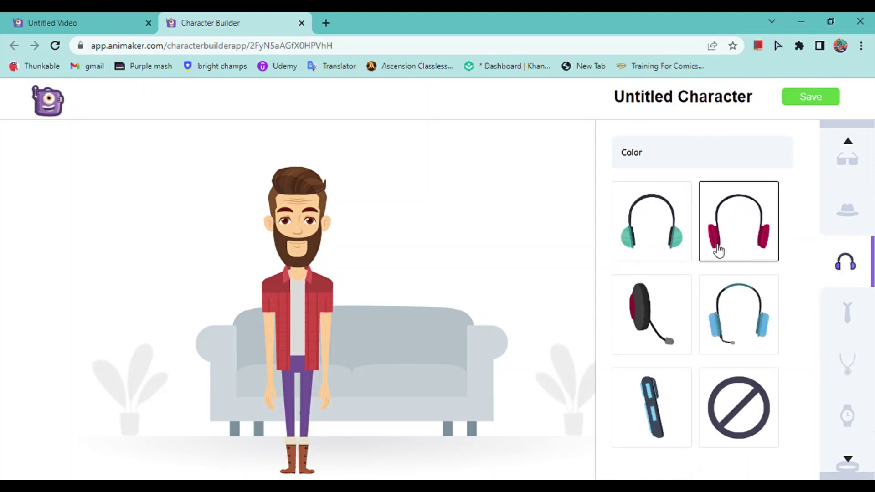
pyautogui.click(684, 399)
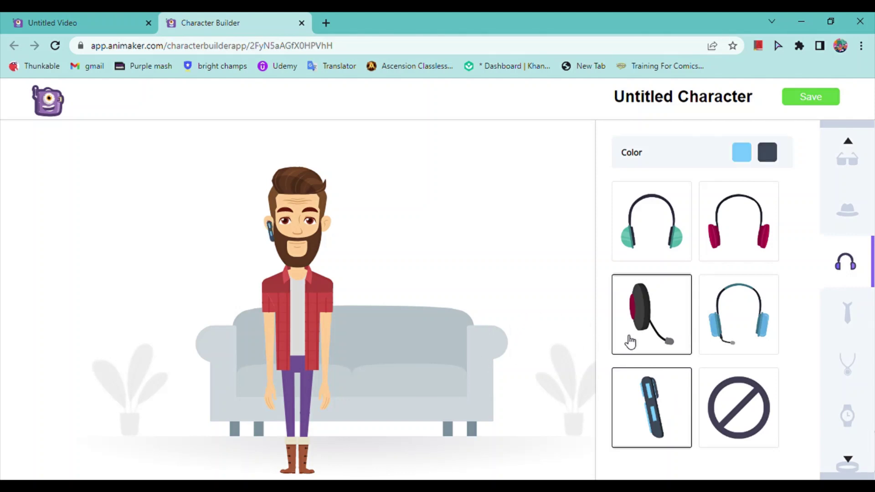
pyautogui.click(655, 349)
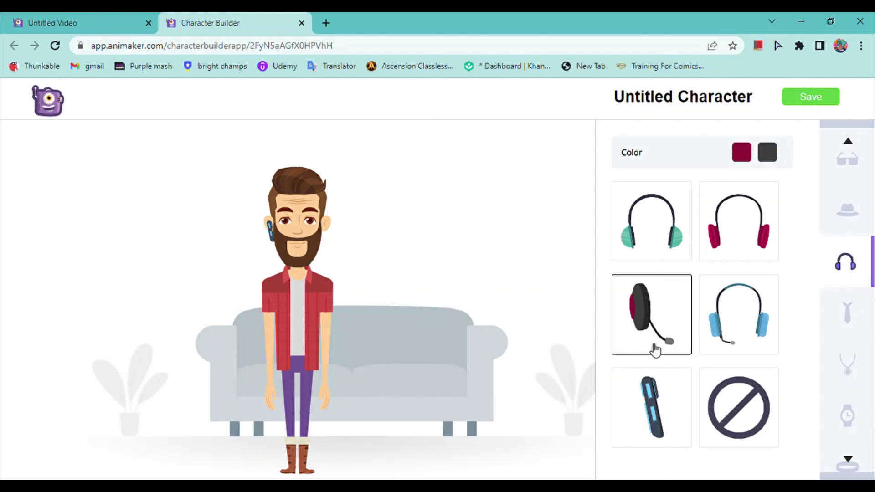
pyautogui.click(707, 351)
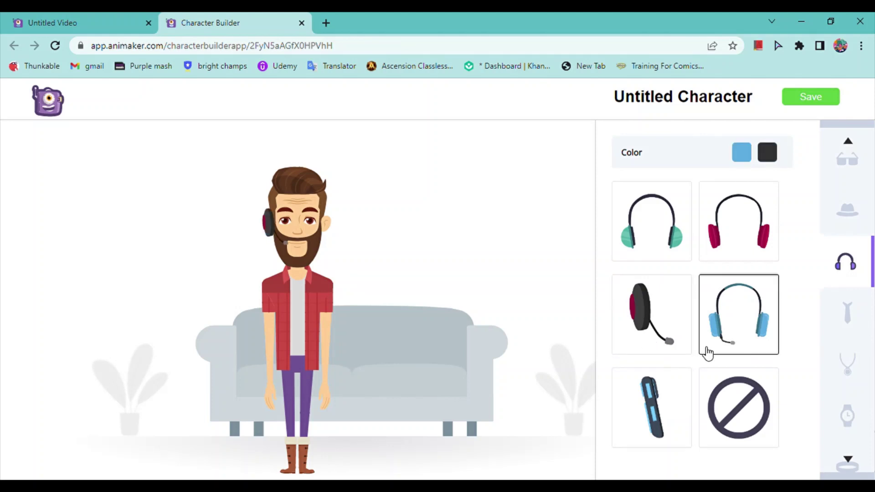
pyautogui.click(664, 250)
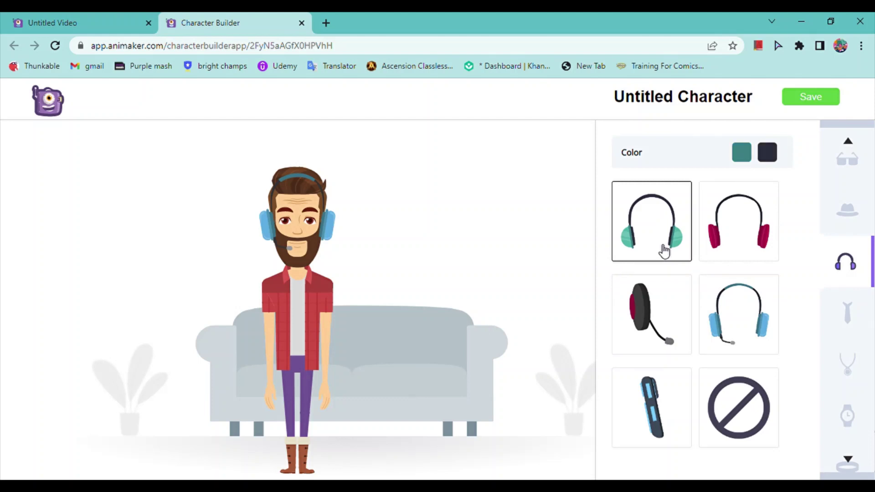
pyautogui.click(746, 259)
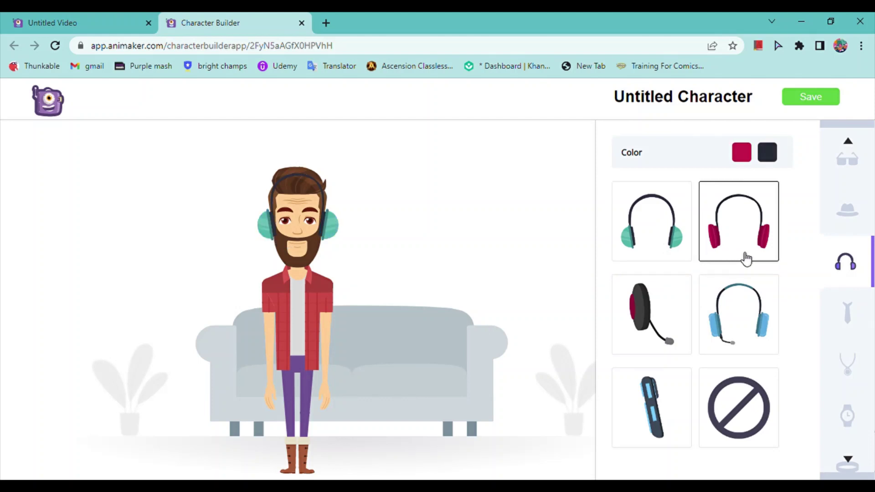
# Examine the neckwear, tattoo, mask, wristband, wristwear and jewel options offered for the character
pyautogui.click(851, 336)
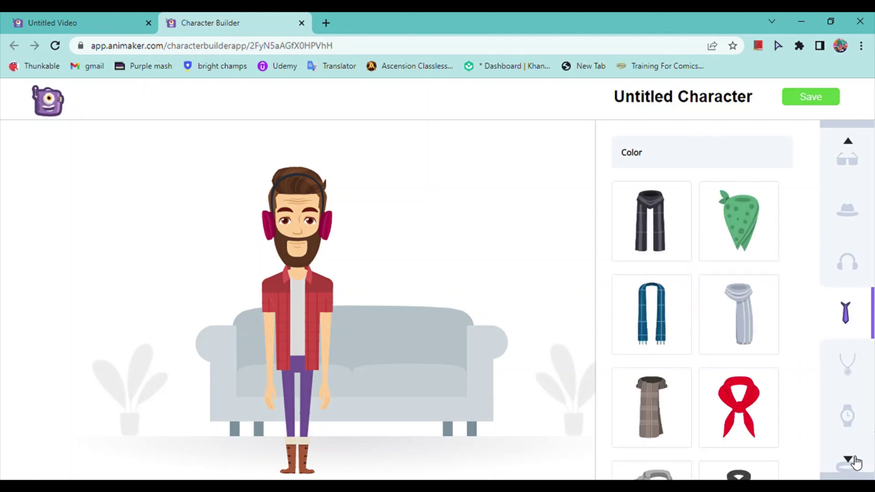
pyautogui.click(851, 461)
pyautogui.click(856, 460)
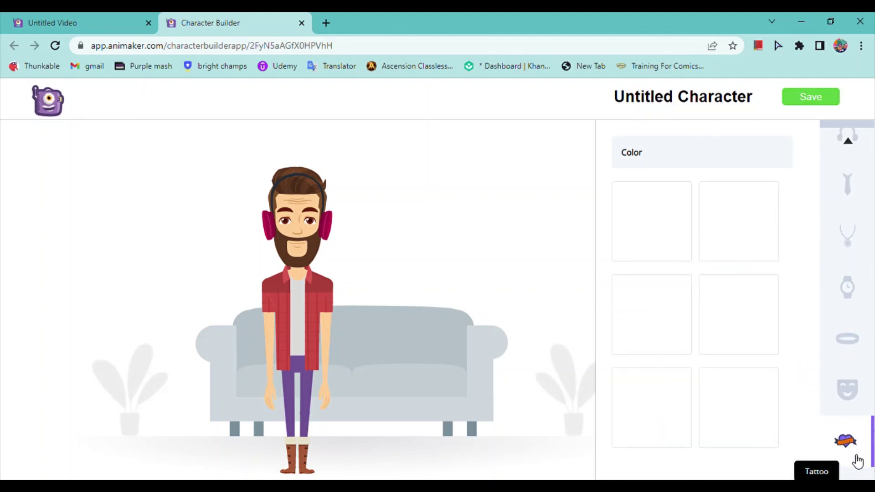
pyautogui.click(867, 386)
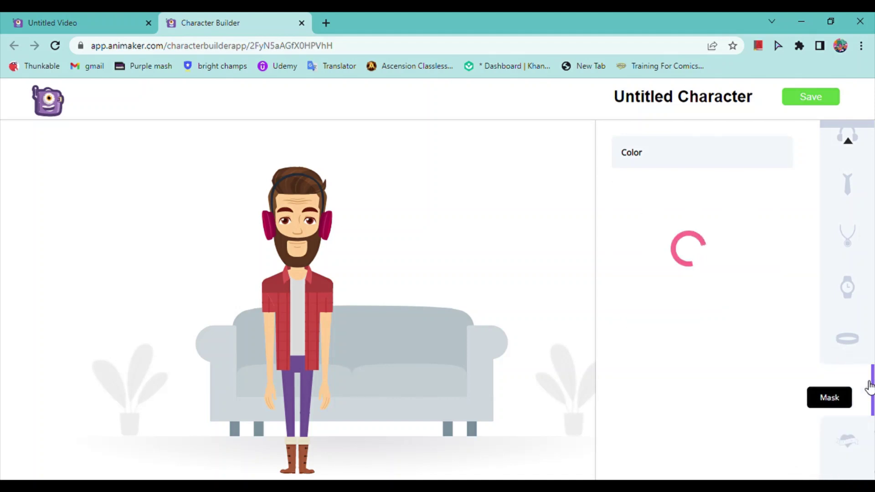
pyautogui.click(853, 342)
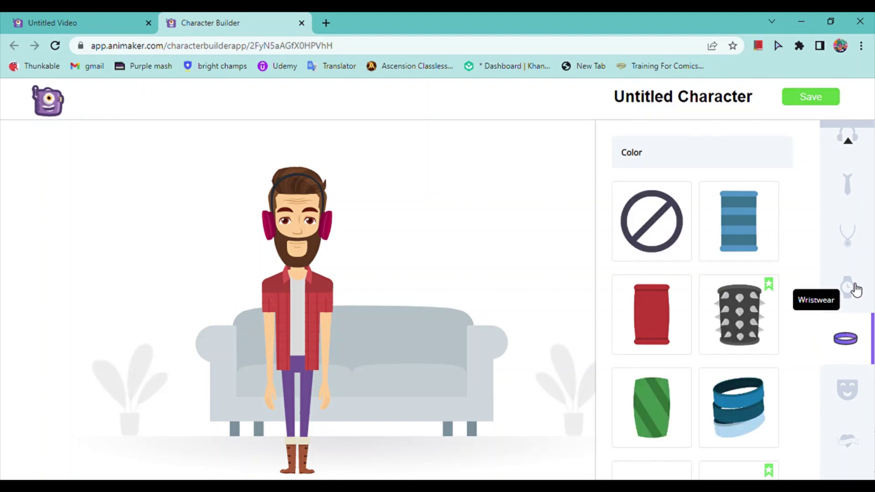
pyautogui.click(855, 289)
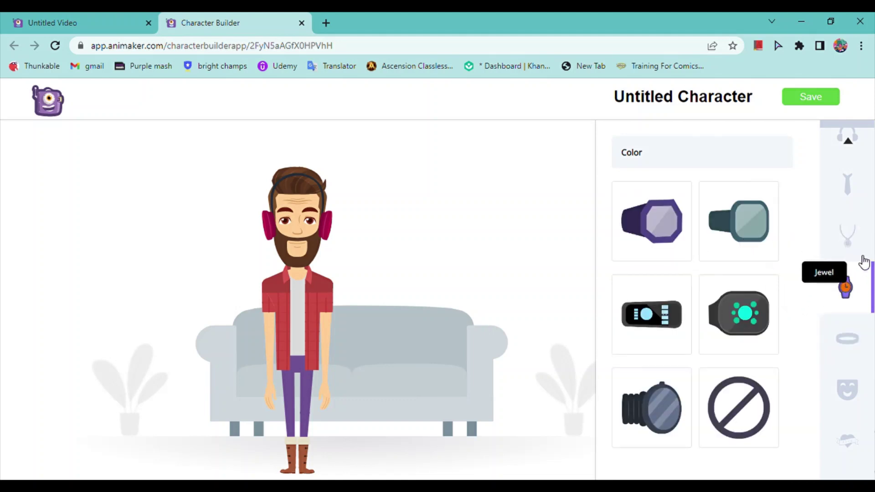
pyautogui.click(860, 252)
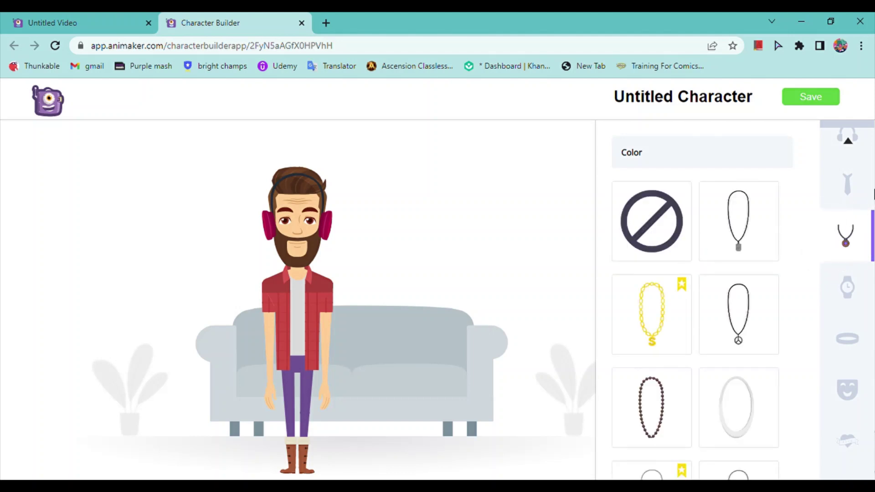
pyautogui.click(865, 196)
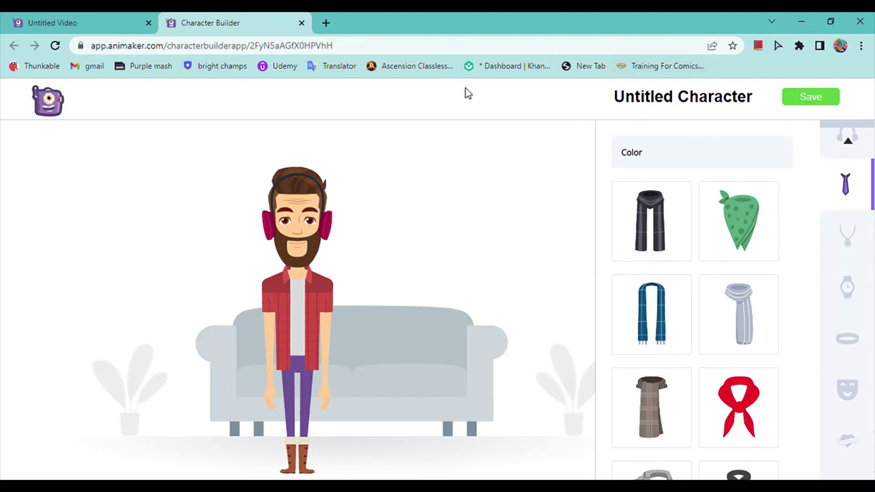
# Close the Character Builder without saving and look through the property library in the Untitled Video project
pyautogui.click(302, 23)
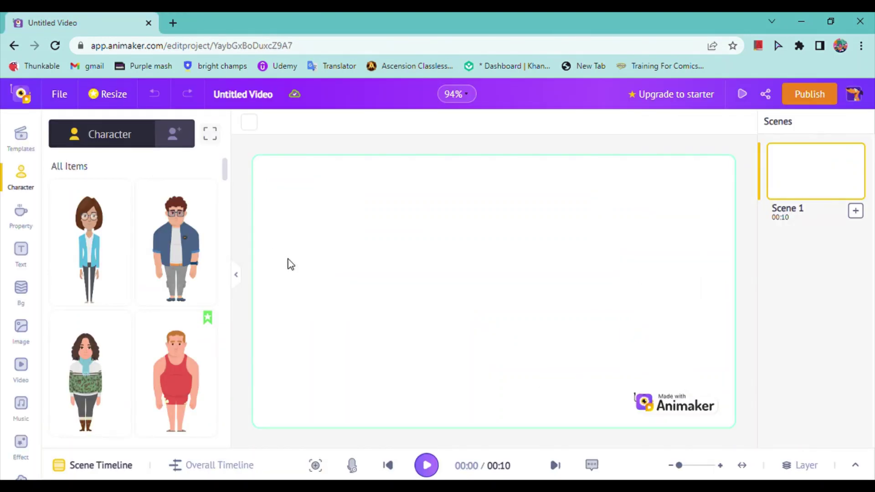
pyautogui.moveTo(225, 168)
pyautogui.mouseDown()
pyautogui.moveTo(227, 190)
pyautogui.moveTo(222, 160)
pyautogui.mouseUp()
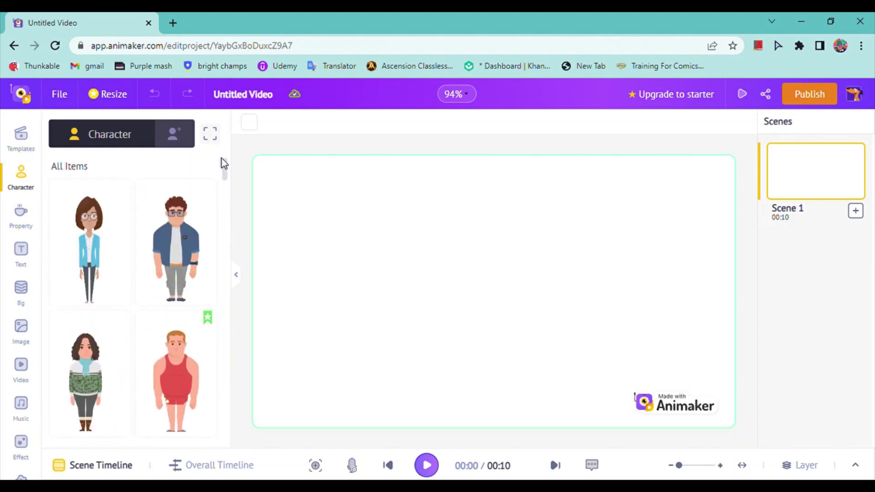
pyautogui.click(26, 222)
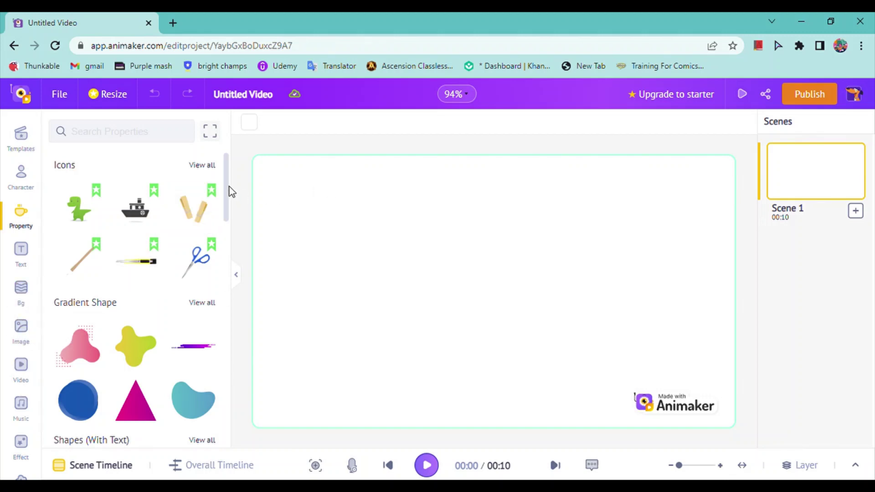
pyautogui.moveTo(224, 182)
pyautogui.mouseDown()
pyautogui.moveTo(221, 307)
pyautogui.moveTo(213, 272)
pyautogui.moveTo(215, 181)
pyautogui.mouseUp()
pyautogui.moveTo(231, 202); pyautogui.dragTo(205, 67)
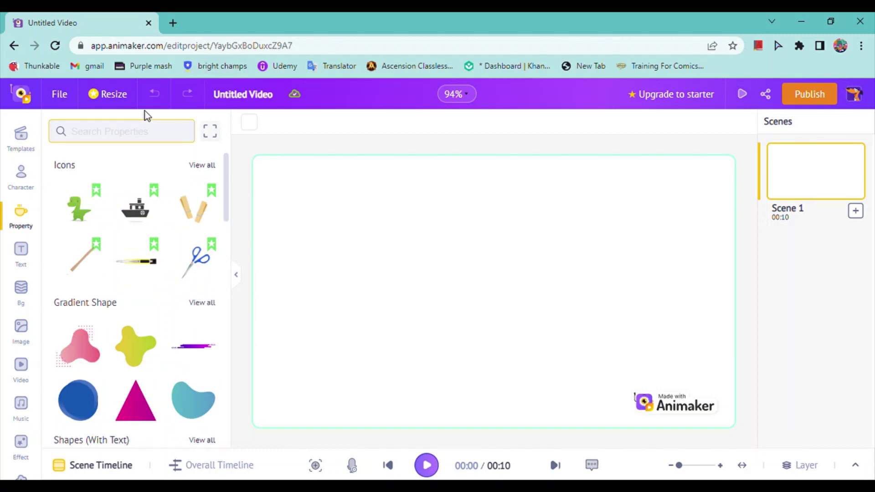
# Search the property library for food items and for clothes
pyautogui.write('foo')
pyautogui.press('Return')
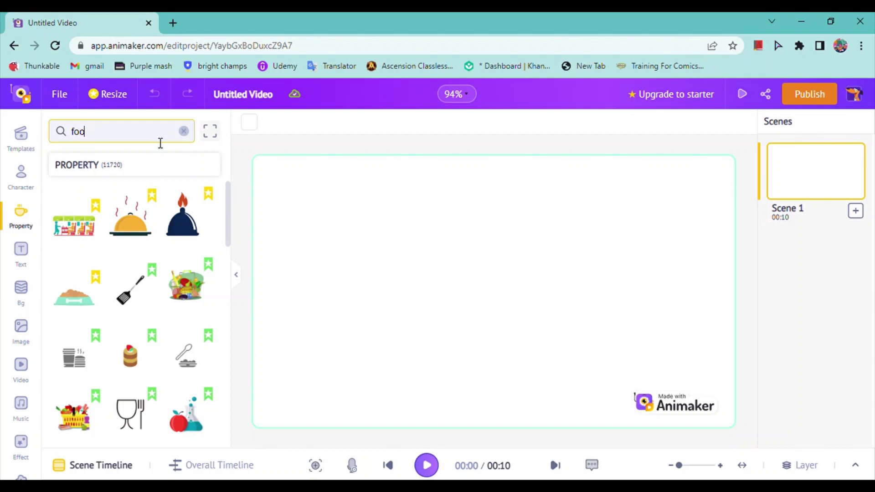
pyautogui.press('BackSpace')
pyautogui.press('BackSpace')
pyautogui.press('BackSpace')
pyautogui.write('p')
pyautogui.press('BackSpace')
pyautogui.write('d')
pyautogui.press('Return')
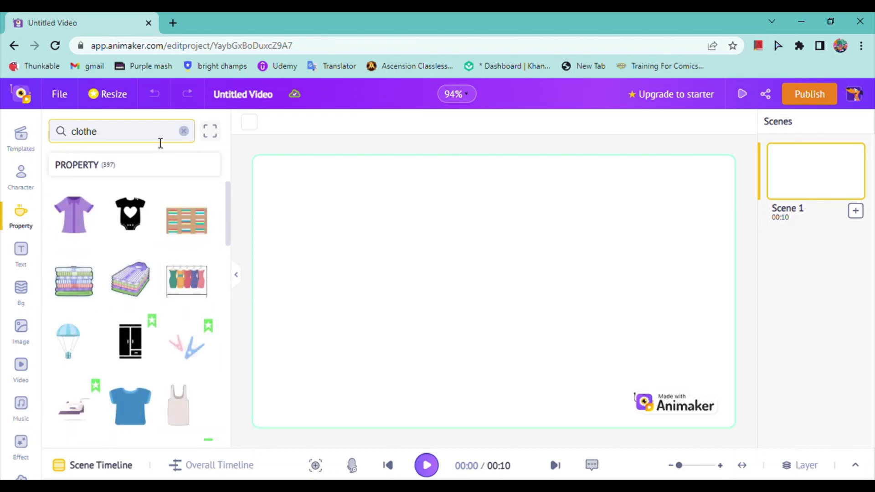
# Replace the property search term with "animaker" and run the search
pyautogui.press('BackSpace')
pyautogui.press('BackSpace')
pyautogui.press('BackSpace')
pyautogui.press('BackSpace')
pyautogui.press('BackSpace')
pyautogui.press('BackSpace')
pyautogui.write('a')
pyautogui.press('Return')
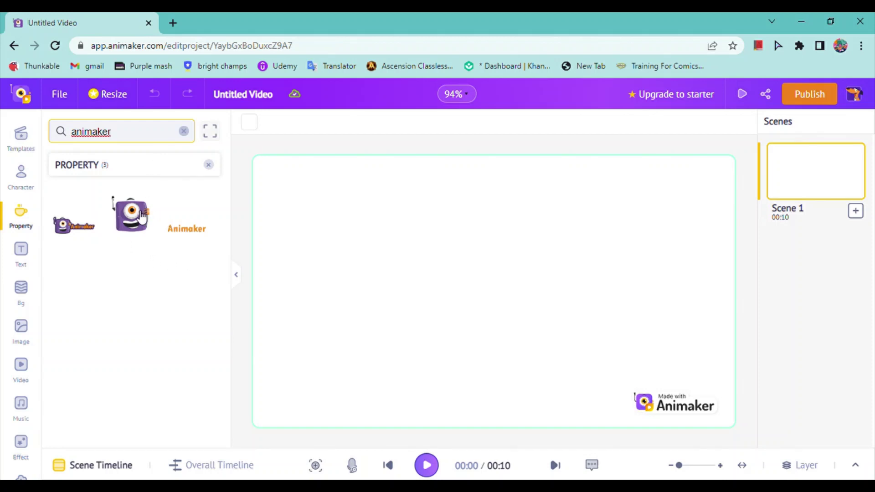
# Clear the property search and search for the nonsense term "fgdfddfgjhgh"
pyautogui.press('BackSpace')
pyautogui.press('BackSpace')
pyautogui.press('BackSpace')
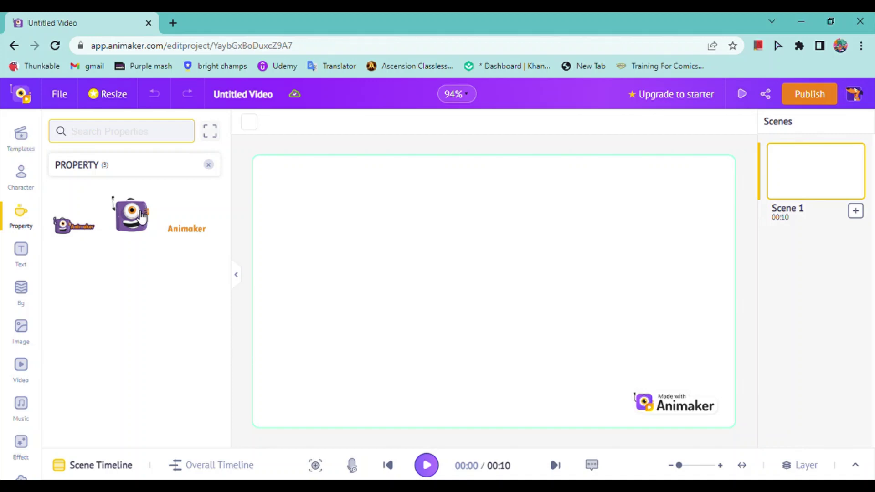
pyautogui.write('fgdfddfgjhgh')
pyautogui.press('Return')
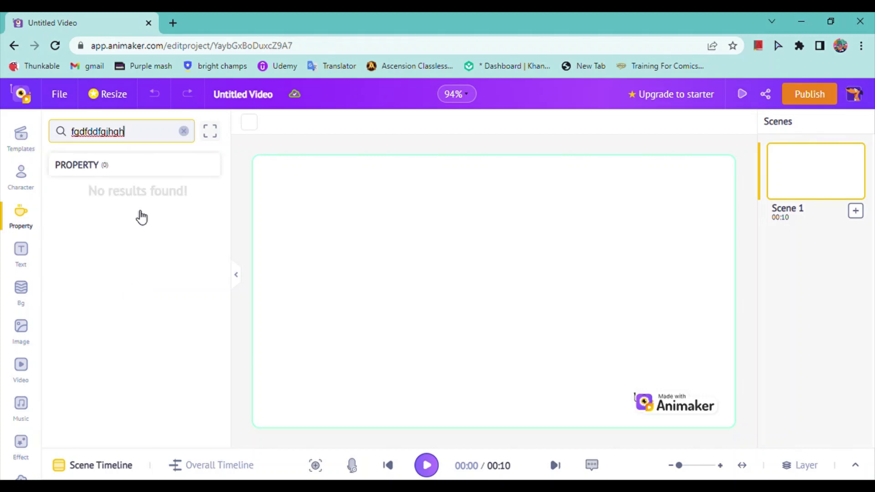
# Add a heading text to the scene and change its font to Bangers
pyautogui.click(20, 249)
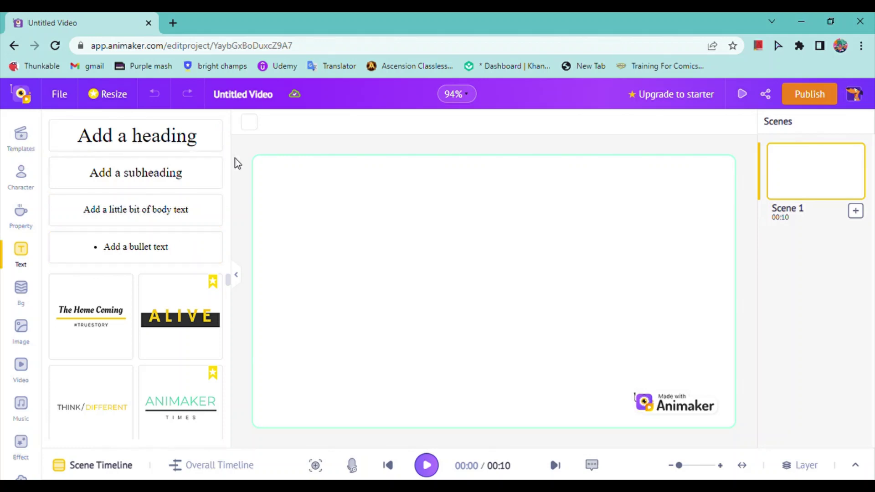
pyautogui.click(216, 146)
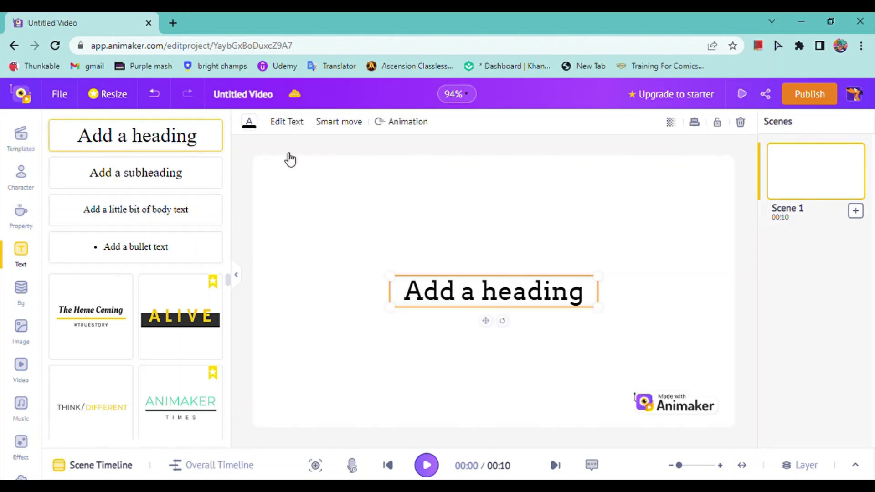
pyautogui.doubleClick(436, 306)
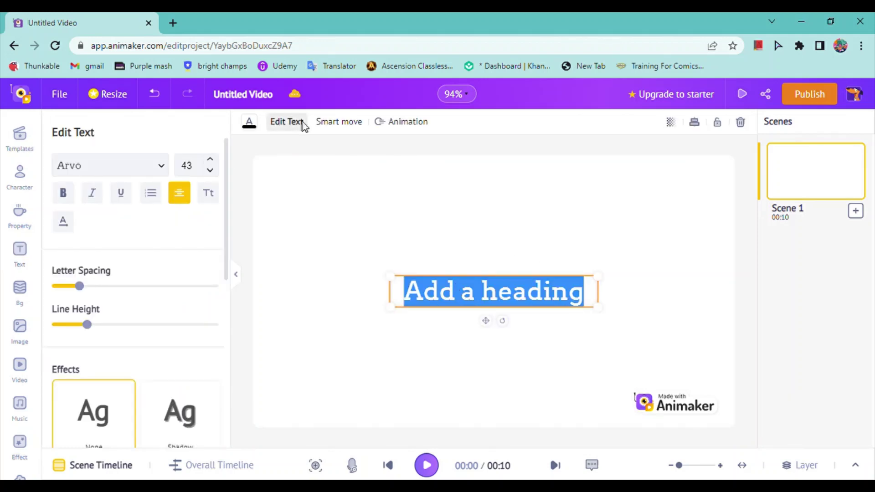
pyautogui.click(142, 165)
pyautogui.click(131, 252)
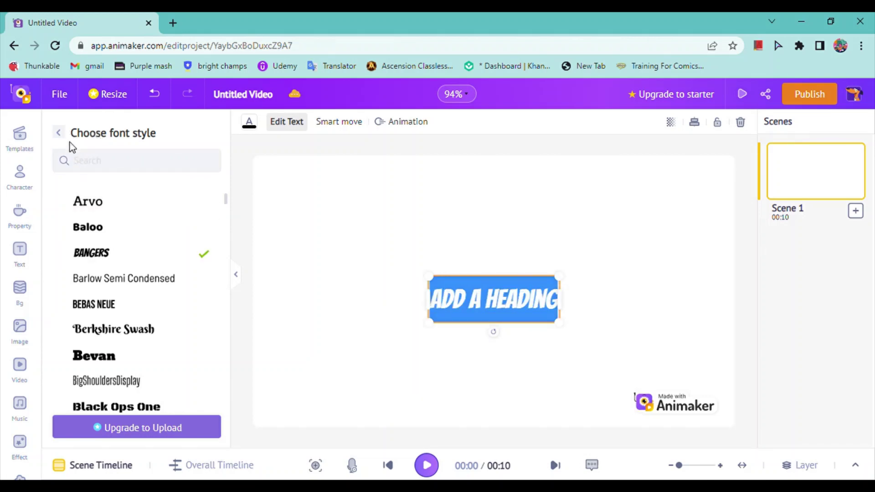
pyautogui.click(59, 135)
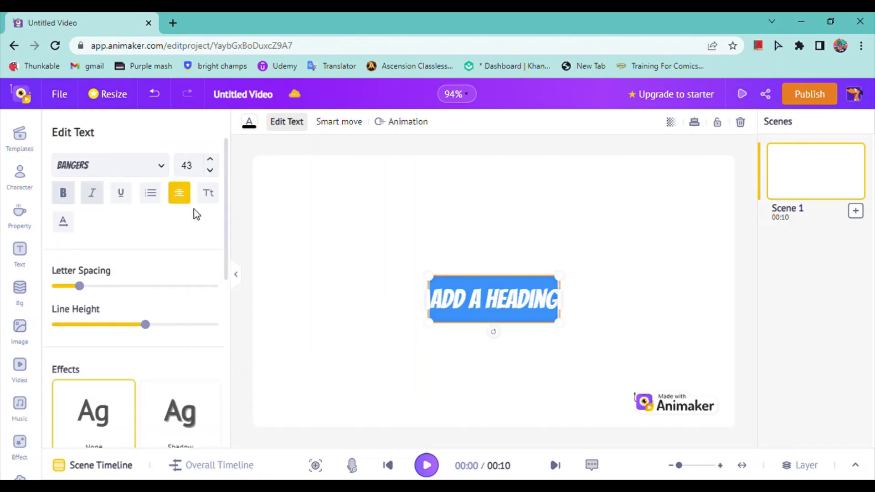
# Try enlarging the heading's font size to 49 and bring it back down to 43
pyautogui.click(214, 161)
pyautogui.click(215, 161)
pyautogui.click(215, 161)
pyautogui.click(215, 162)
pyautogui.click(215, 161)
pyautogui.click(215, 161)
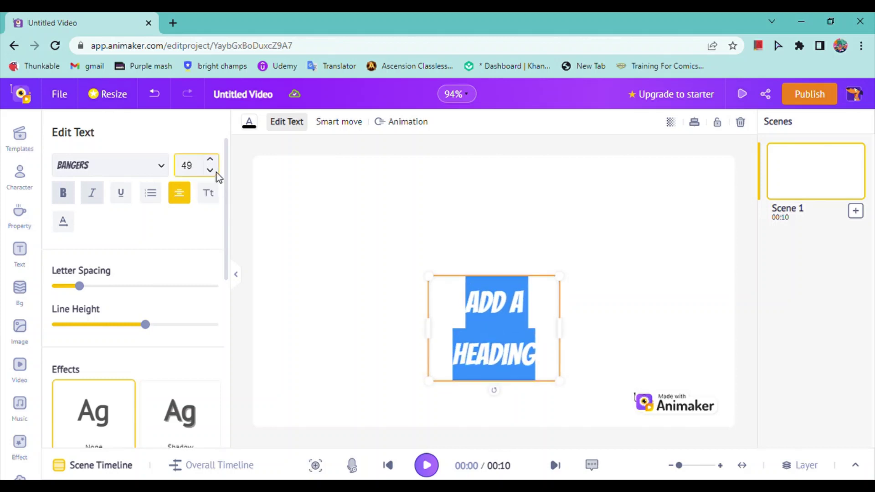
pyautogui.click(214, 173)
pyautogui.click(214, 173)
pyautogui.click(214, 172)
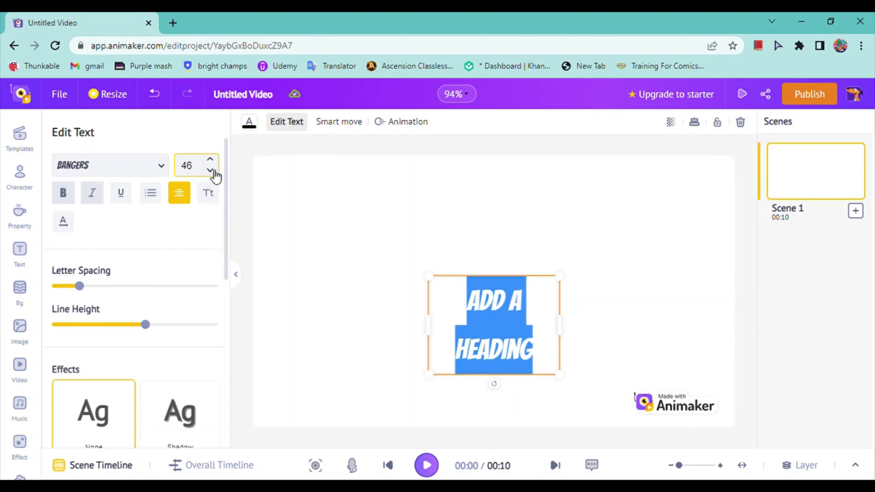
pyautogui.click(214, 172)
pyautogui.click(215, 173)
pyautogui.click(214, 172)
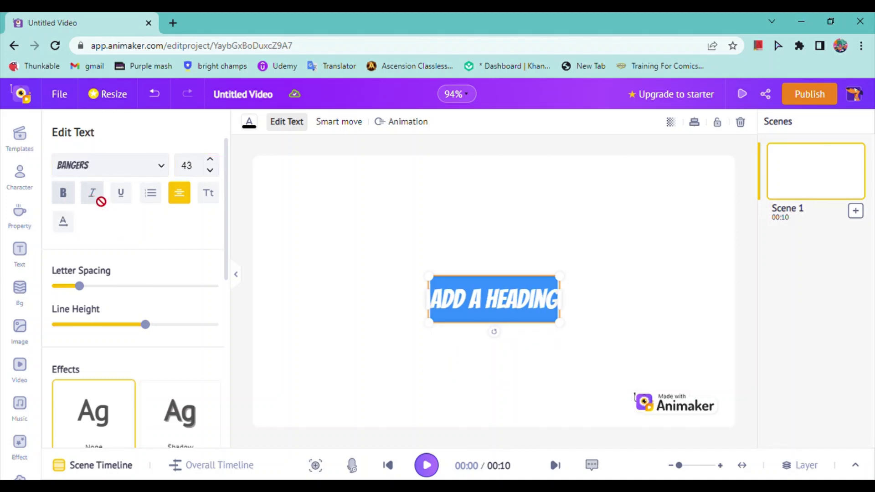
# Try underlining, numbered and bulleted list formatting and left alignment on the heading, and remove the underline and list
pyautogui.click(120, 197)
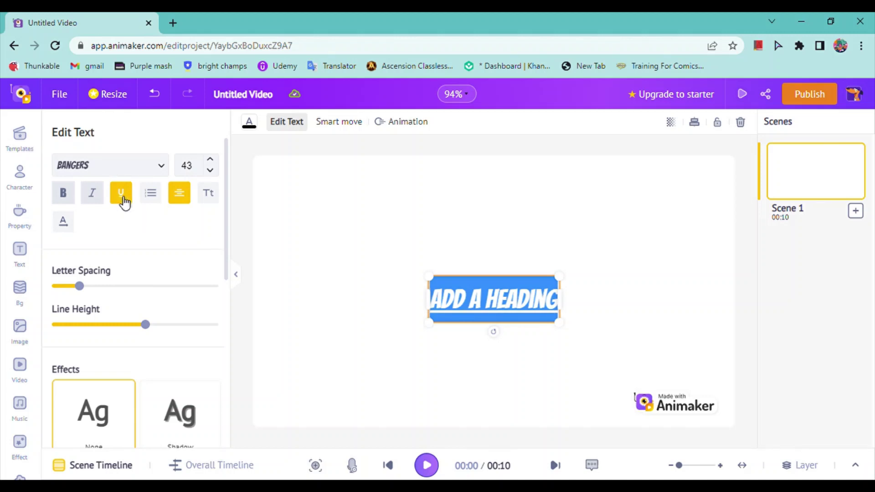
pyautogui.click(157, 199)
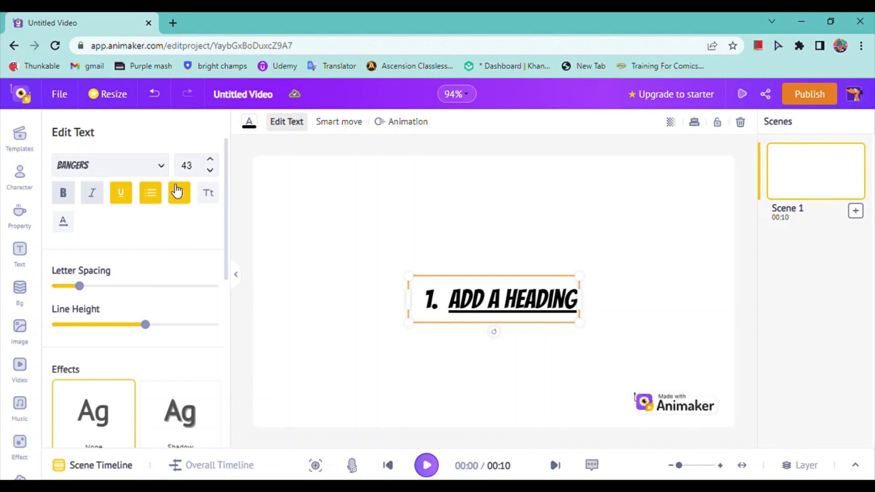
pyautogui.click(121, 199)
pyautogui.click(151, 201)
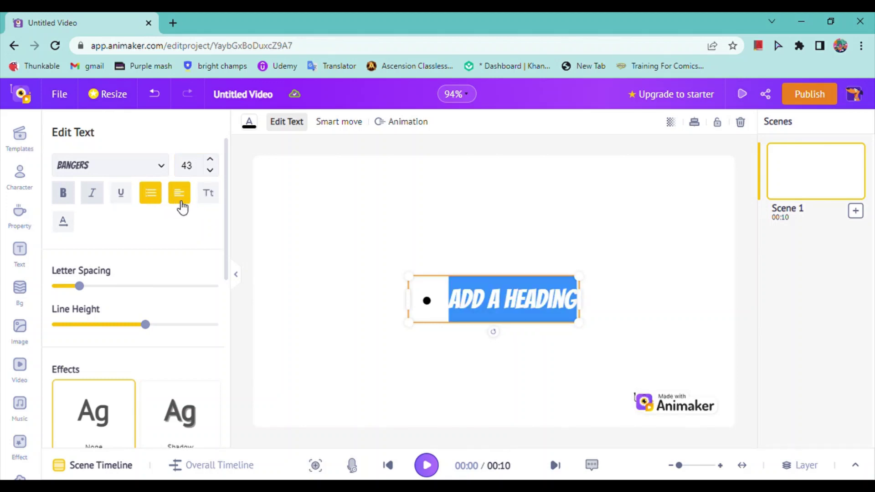
pyautogui.click(179, 203)
pyautogui.click(158, 200)
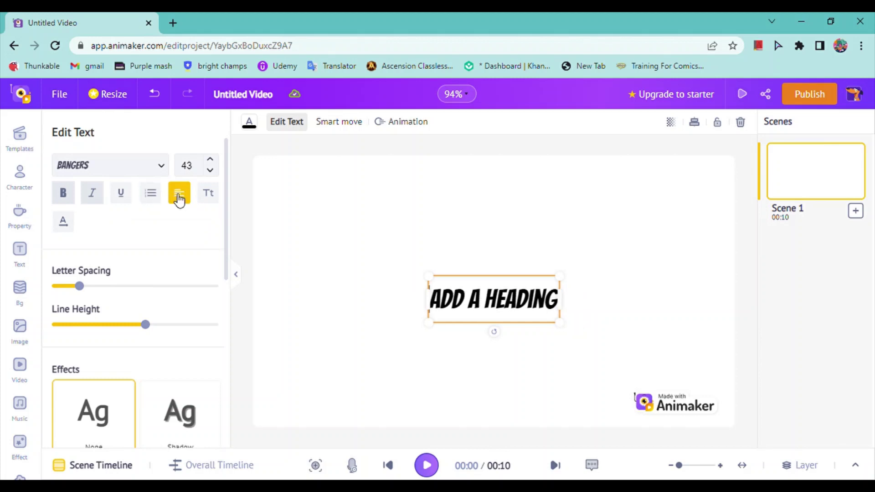
# Cycle the heading's letter case through uppercase and lowercase and settle on title case
pyautogui.click(209, 196)
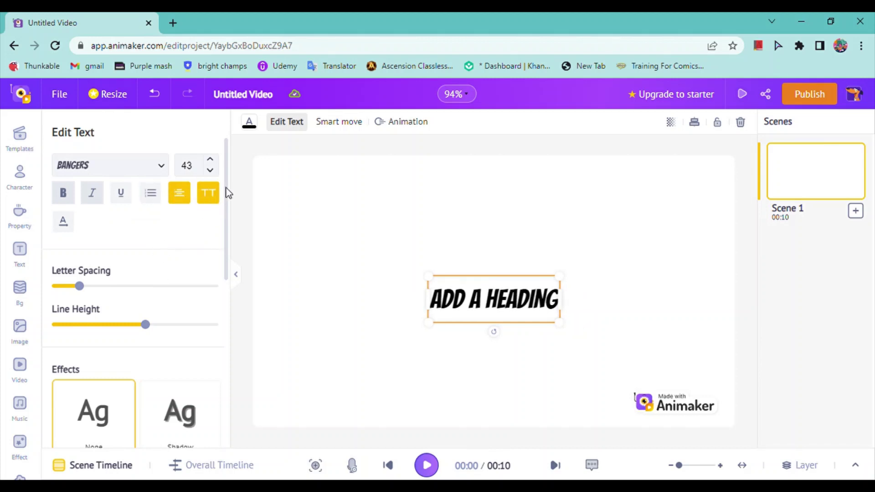
pyautogui.click(211, 201)
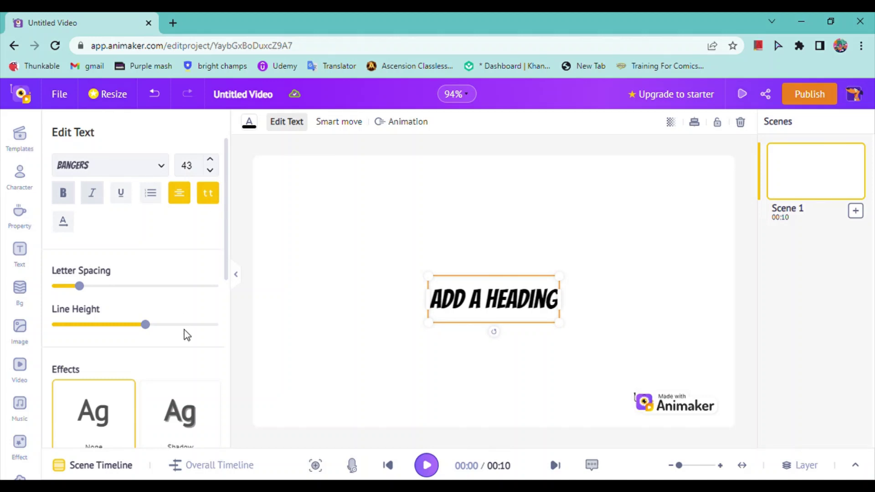
pyautogui.click(214, 201)
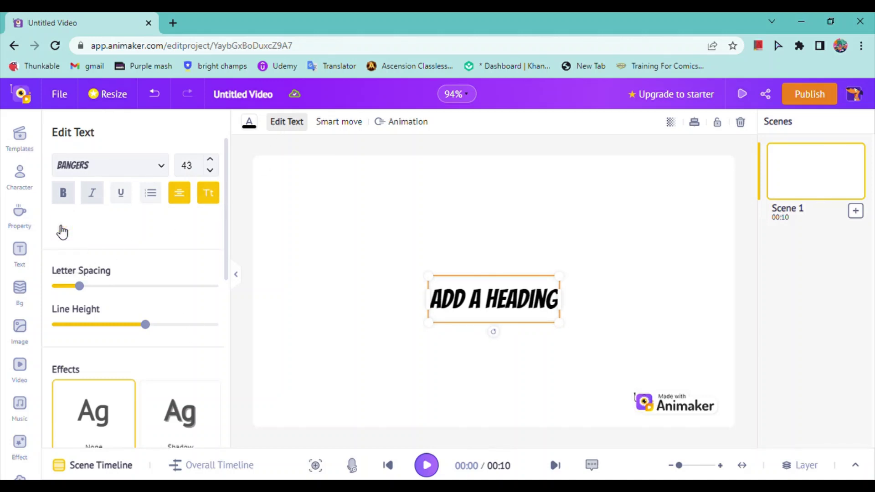
# Try the minimum letter spacing on the heading and widen it until the text wraps onto two lines
pyautogui.moveTo(67, 231)
pyautogui.moveTo(84, 285); pyautogui.dragTo(46, 286)
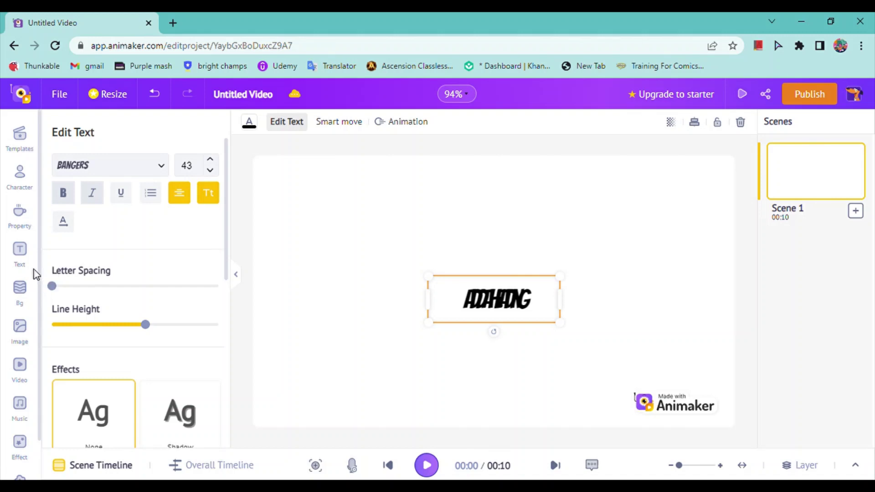
pyautogui.moveTo(534, 309); pyautogui.dragTo(470, 314)
pyautogui.click(568, 229)
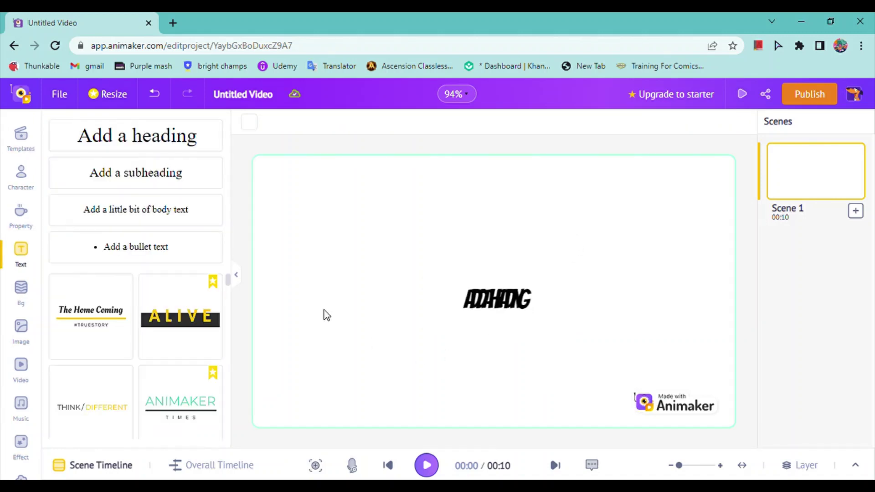
pyautogui.click(486, 294)
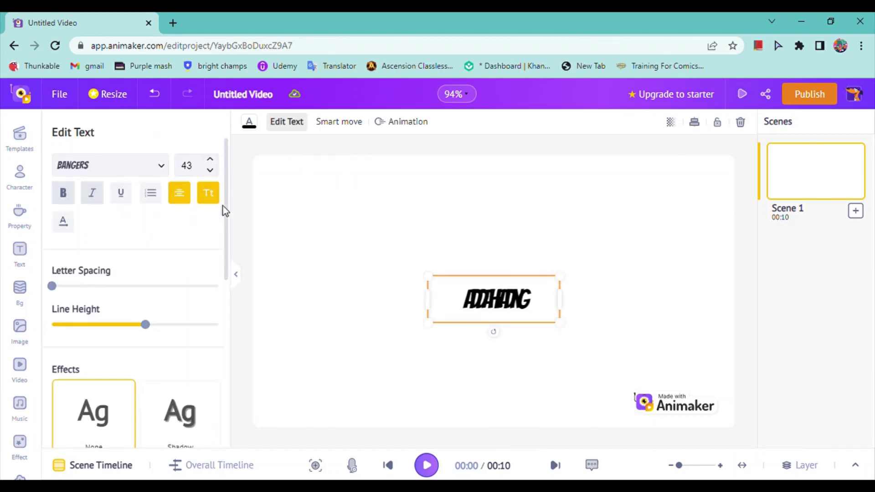
pyautogui.moveTo(57, 291); pyautogui.dragTo(95, 297)
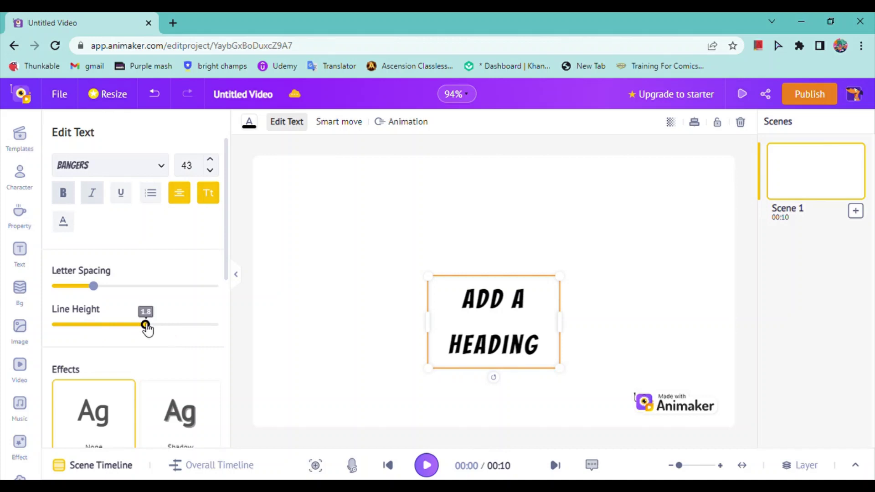
# Try different line heights on the heading, up to 2.5, and reduce the spacing so its two lines sit close together
pyautogui.moveTo(146, 326); pyautogui.dragTo(71, 325)
pyautogui.moveTo(82, 292); pyautogui.dragTo(268, 308)
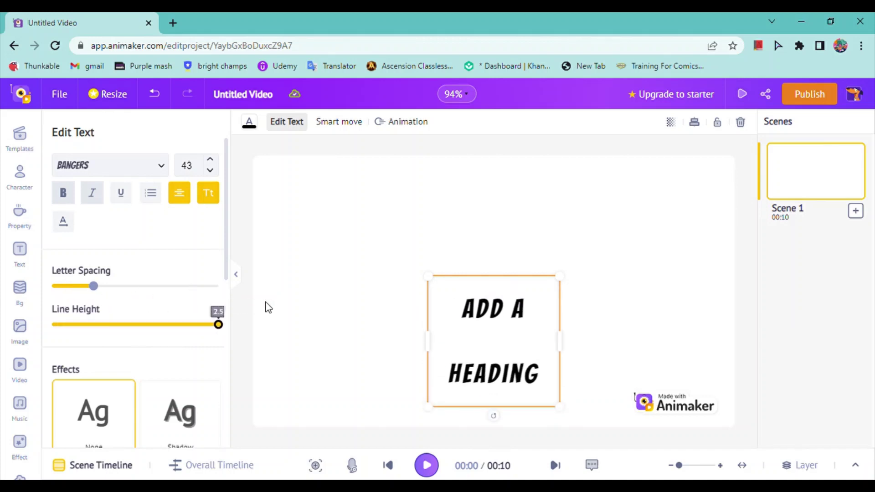
pyautogui.moveTo(237, 351); pyautogui.dragTo(89, 309)
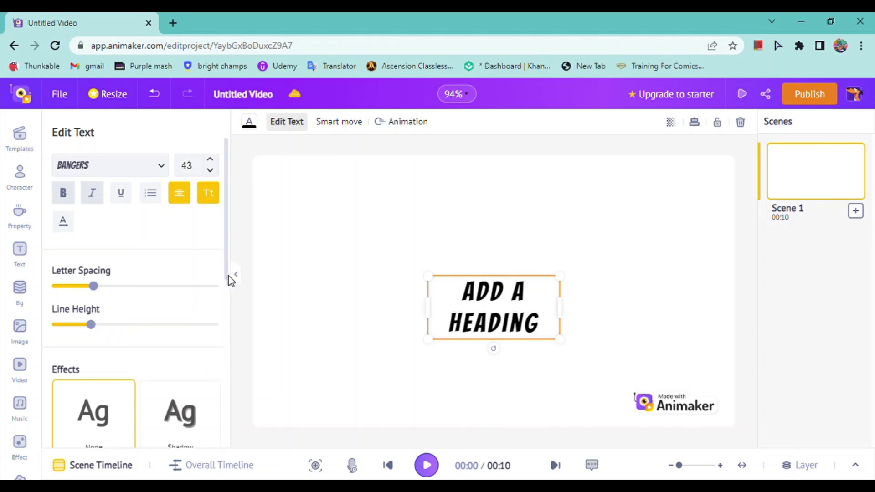
# Apply the Neon effect to the heading, try red as its colour and settle on turquoise
pyautogui.moveTo(228, 277); pyautogui.dragTo(236, 465)
pyautogui.click(128, 325)
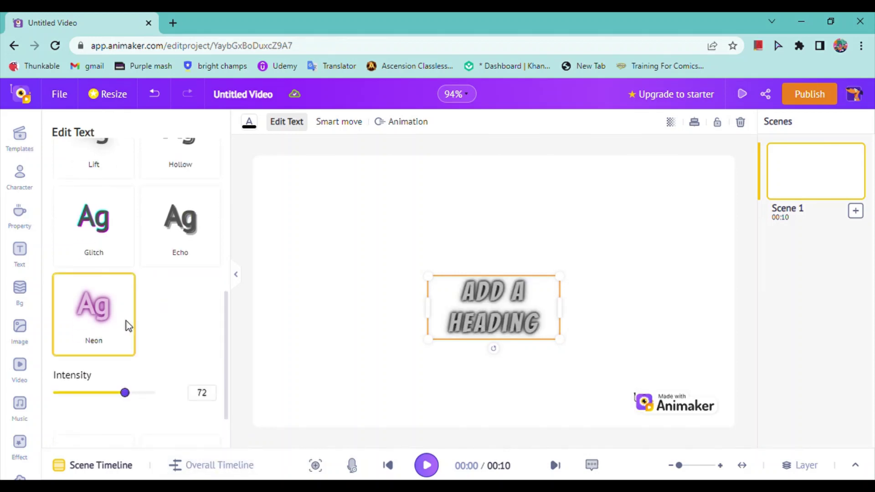
pyautogui.click(249, 124)
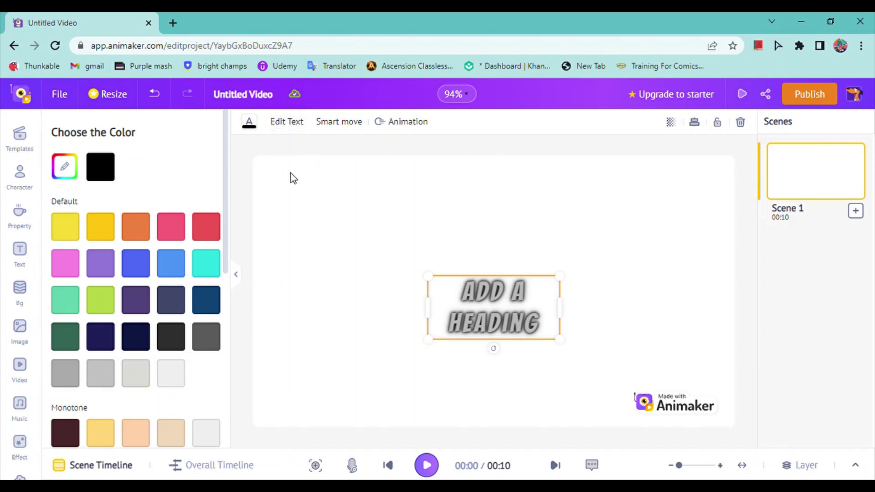
pyautogui.click(214, 237)
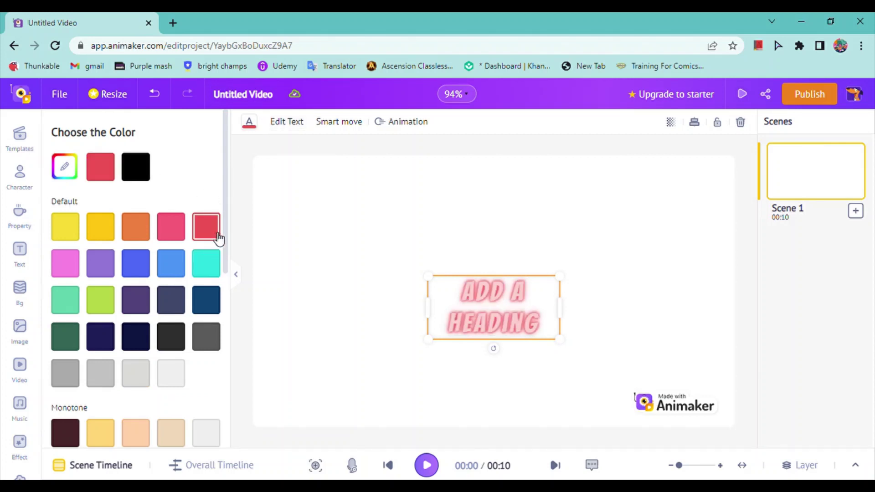
pyautogui.click(208, 269)
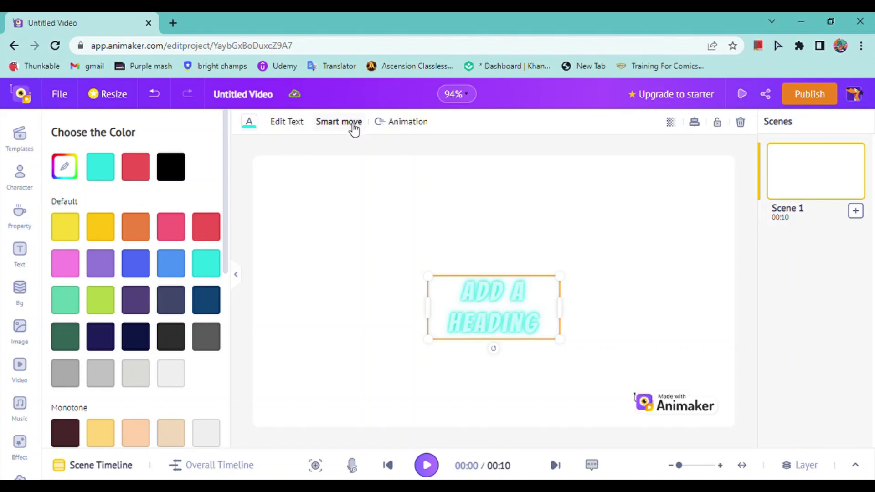
# Add the male character with glasses and a blue jacket to the scene and place him left of the heading
pyautogui.click(20, 177)
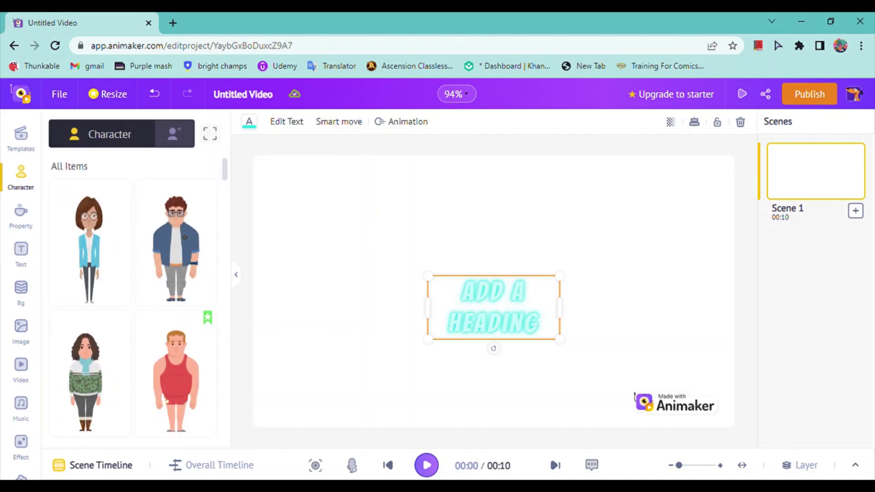
pyautogui.click(399, 333)
pyautogui.click(181, 283)
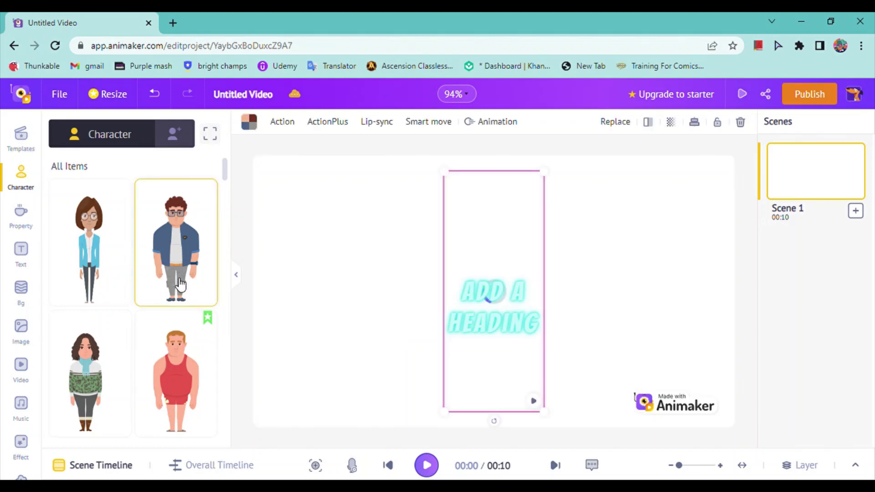
pyautogui.moveTo(512, 240); pyautogui.dragTo(348, 239)
# Try the star-eyed, dizzy, In-Love, Super-Angry and Un-impressed expressions on the character
pyautogui.click(297, 123)
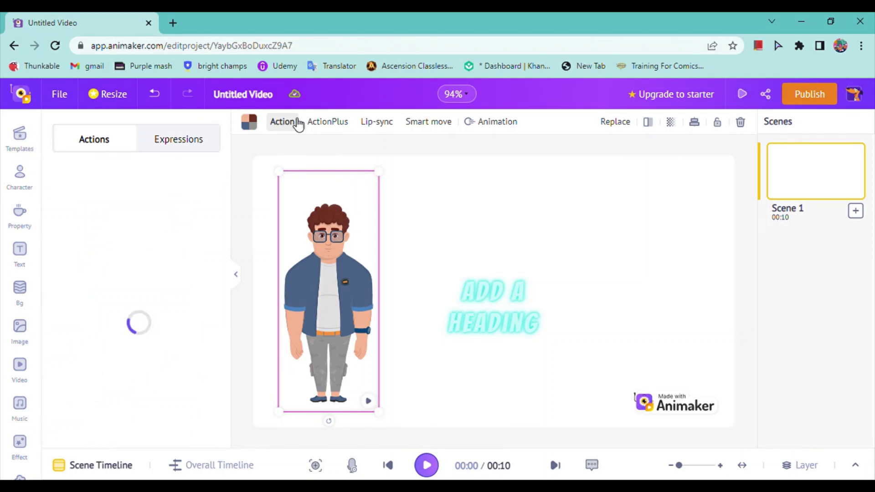
pyautogui.click(203, 139)
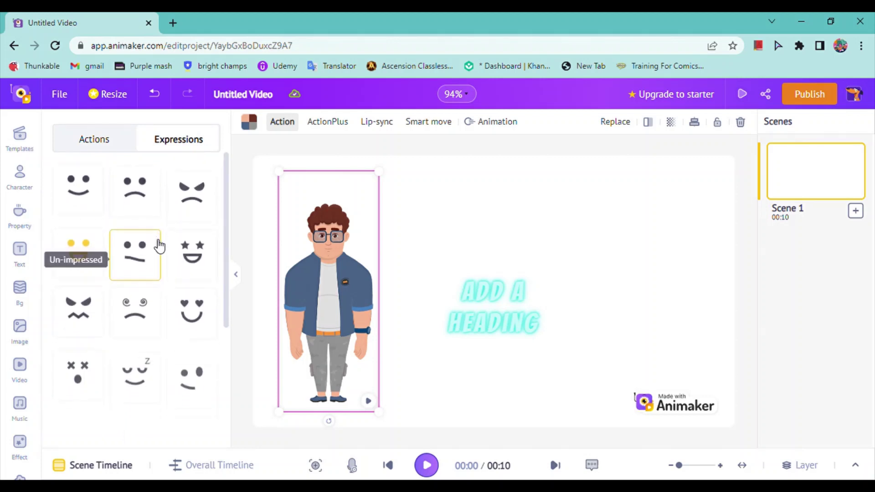
pyautogui.click(194, 241)
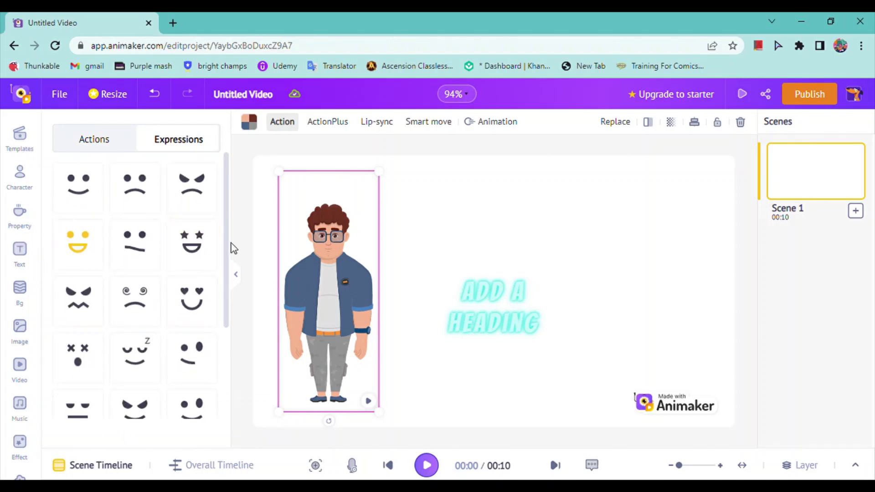
pyautogui.click(151, 311)
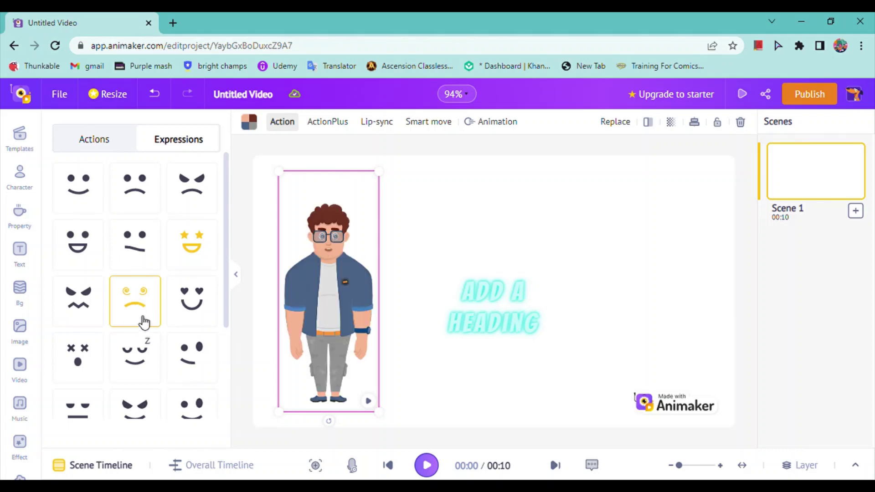
pyautogui.click(197, 297)
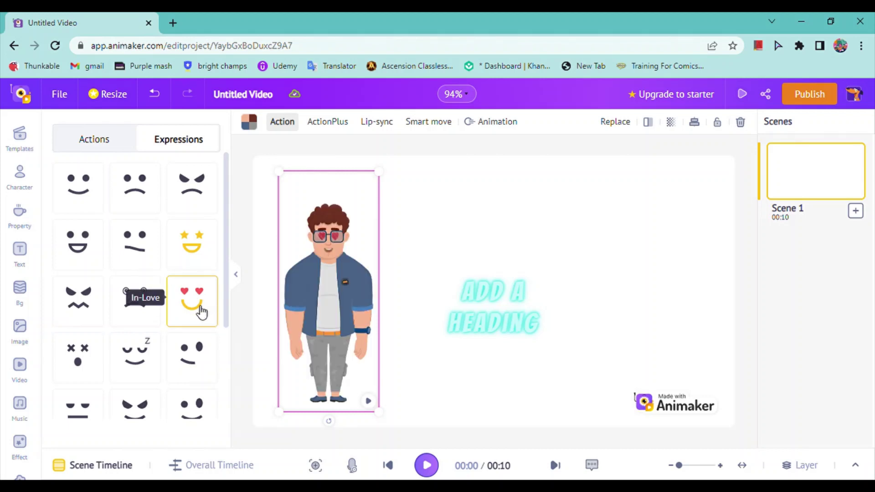
pyautogui.click(81, 319)
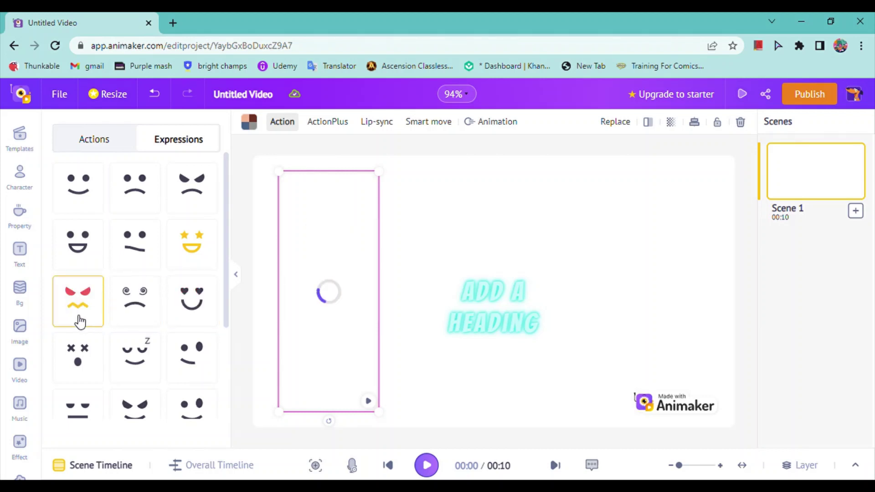
pyautogui.click(154, 264)
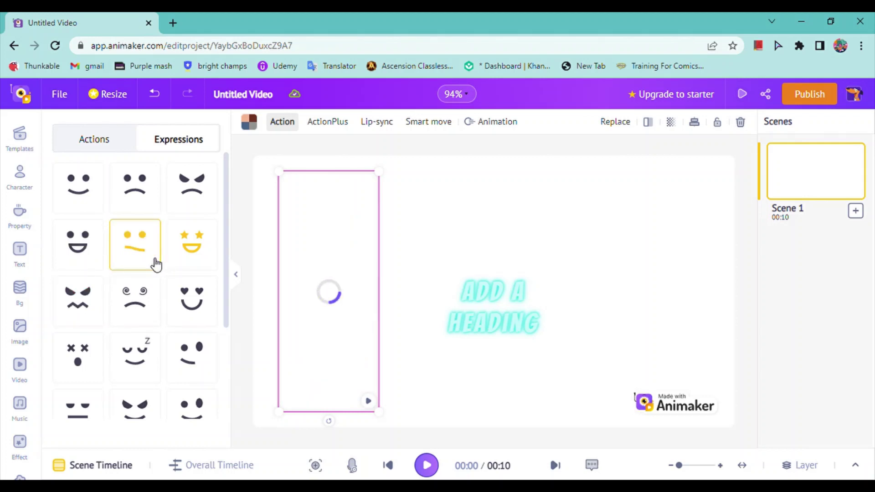
pyautogui.click(208, 256)
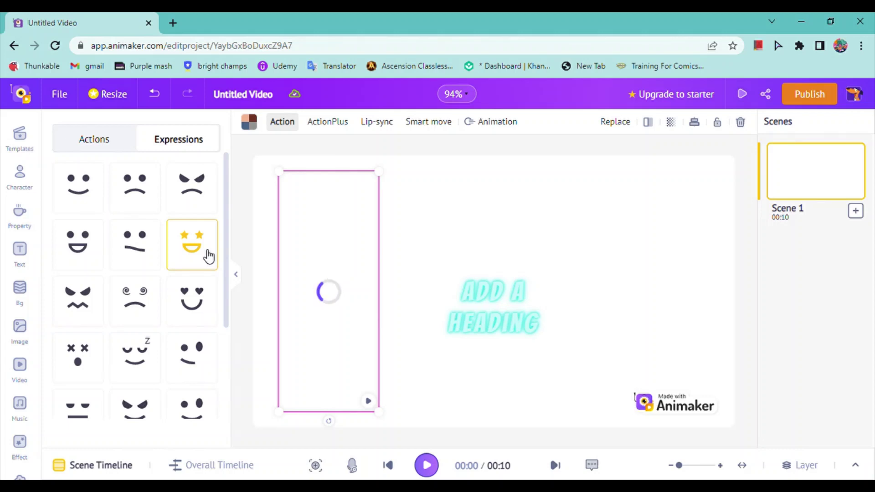
# Try the Angry, sad and smiling expressions on the character and settle on the frightened open-mouthed one
pyautogui.click(197, 213)
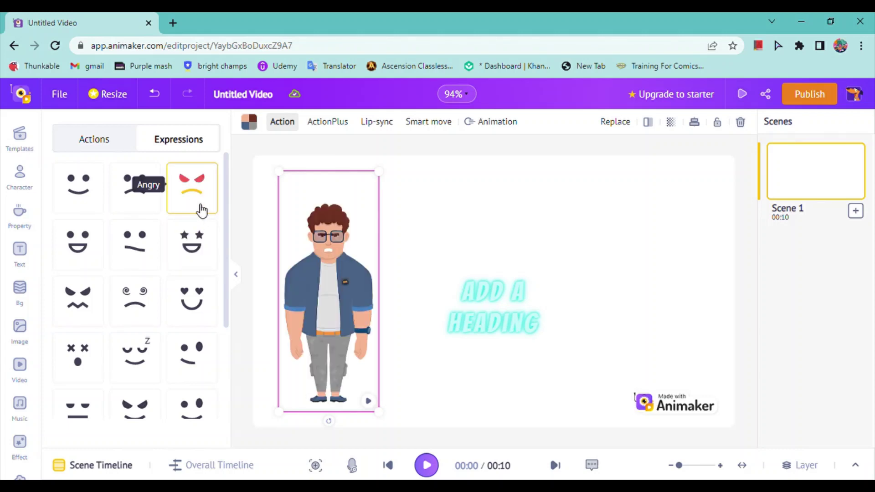
pyautogui.click(153, 209)
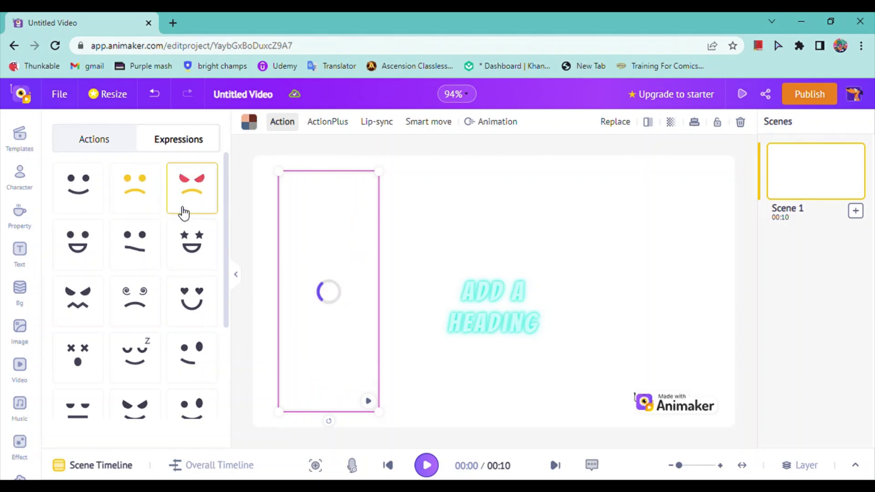
pyautogui.click(74, 204)
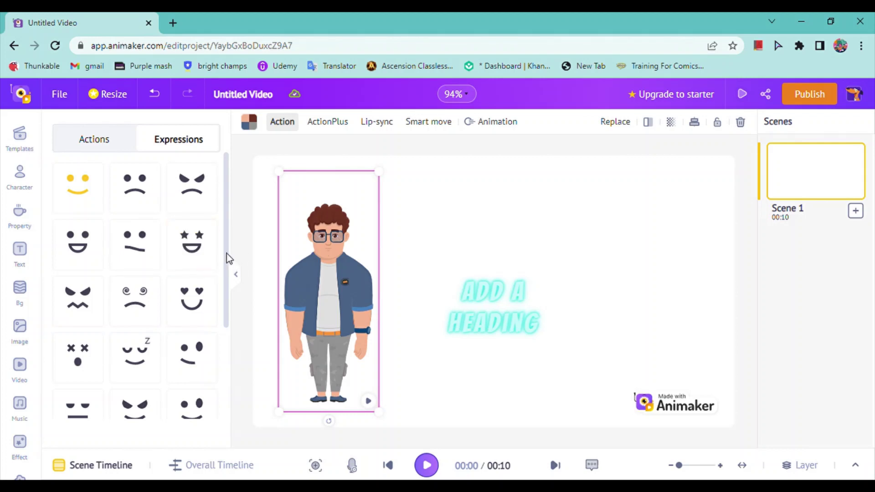
pyautogui.moveTo(227, 262); pyautogui.dragTo(234, 364)
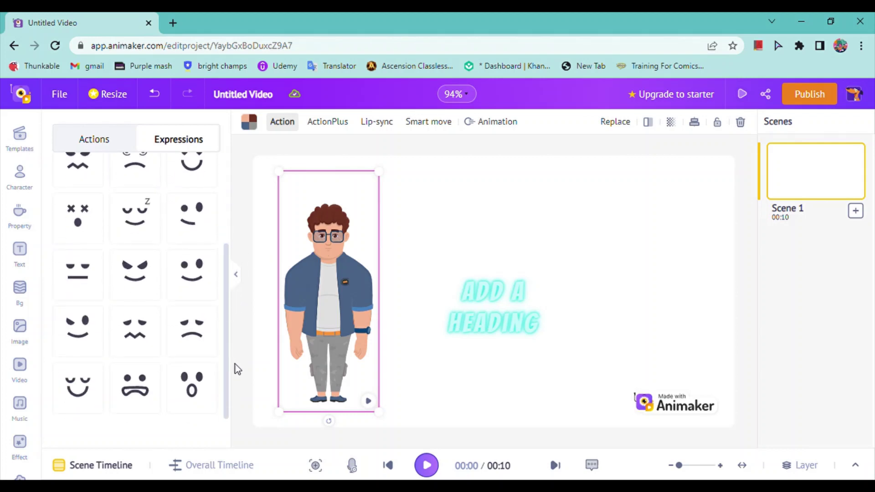
pyautogui.click(152, 388)
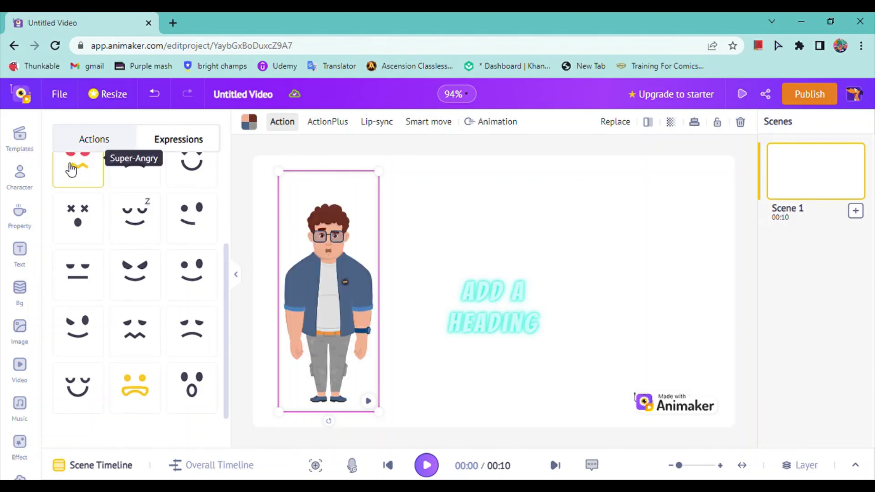
# Try the Sneak Walk, Singing, phone texting and map-reading traveller actions on the character
pyautogui.click(94, 139)
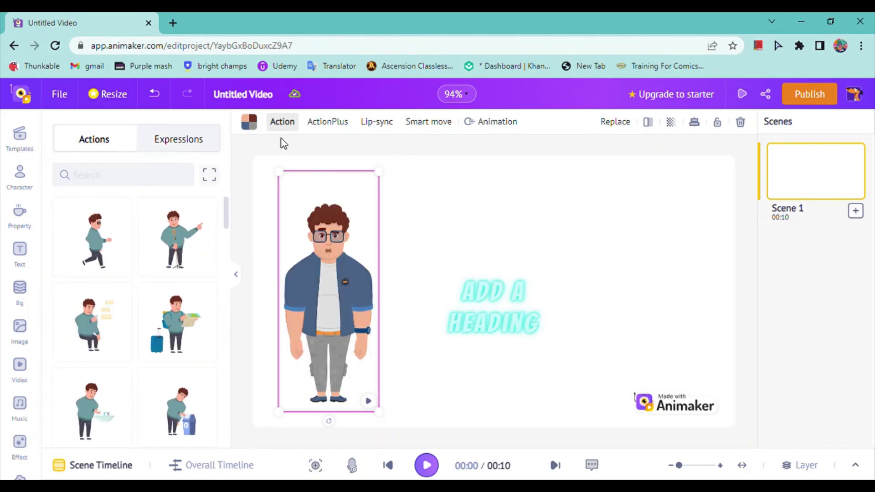
pyautogui.click(116, 244)
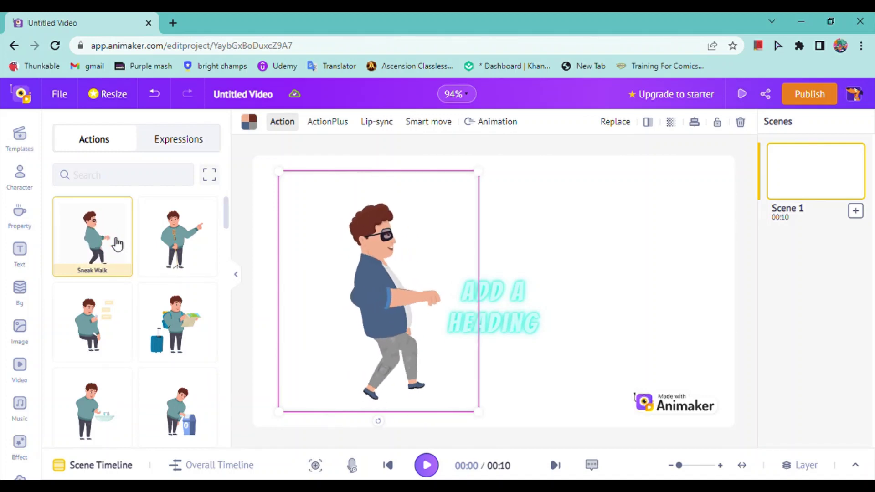
pyautogui.click(206, 249)
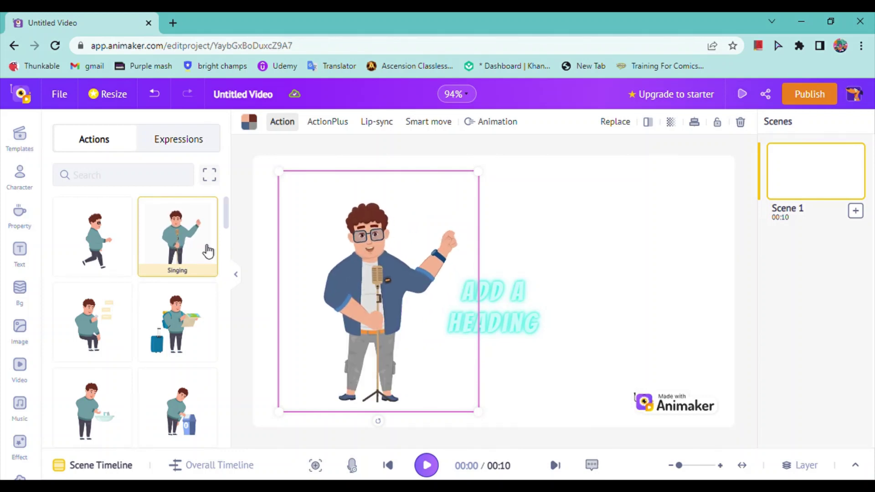
pyautogui.click(114, 324)
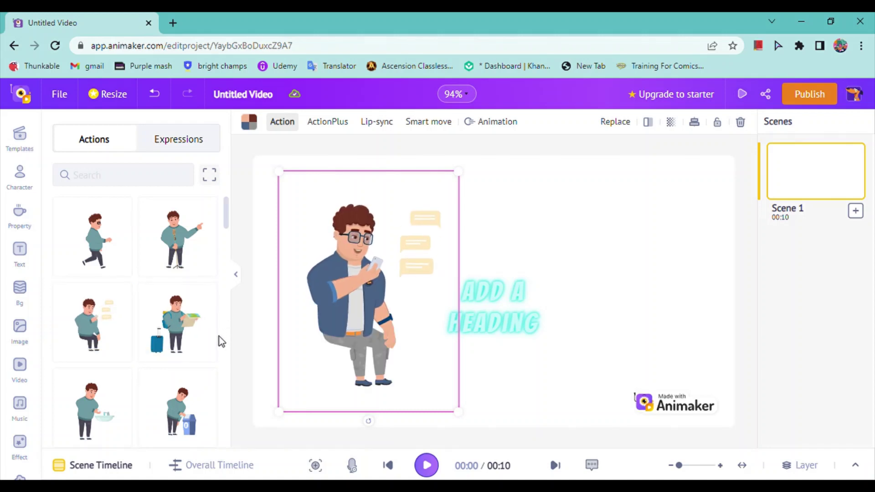
pyautogui.click(210, 344)
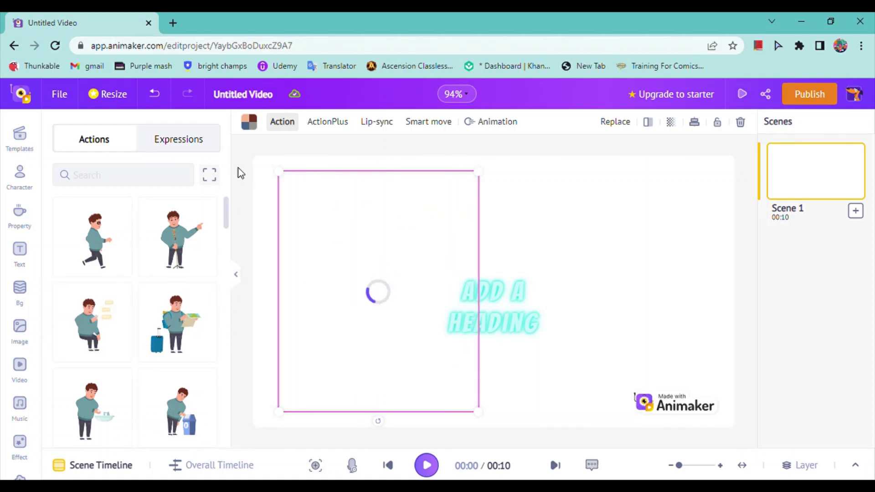
# Try the Handwash and waste-bin actions on the character and settle on Sneak Walk
pyautogui.scroll(-3, 225, 223)
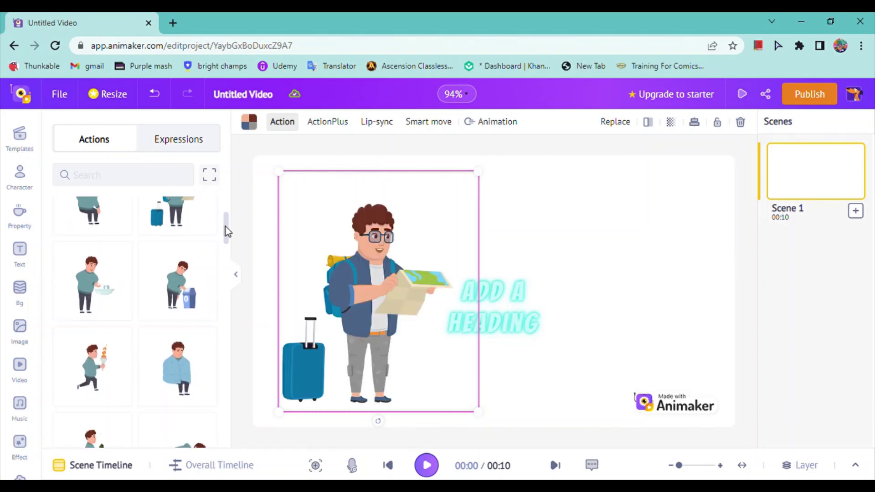
pyautogui.click(76, 290)
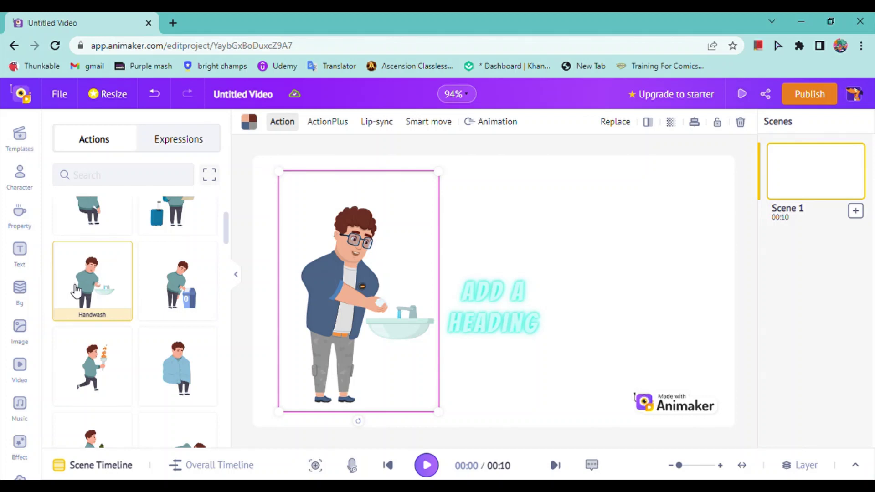
pyautogui.click(216, 313)
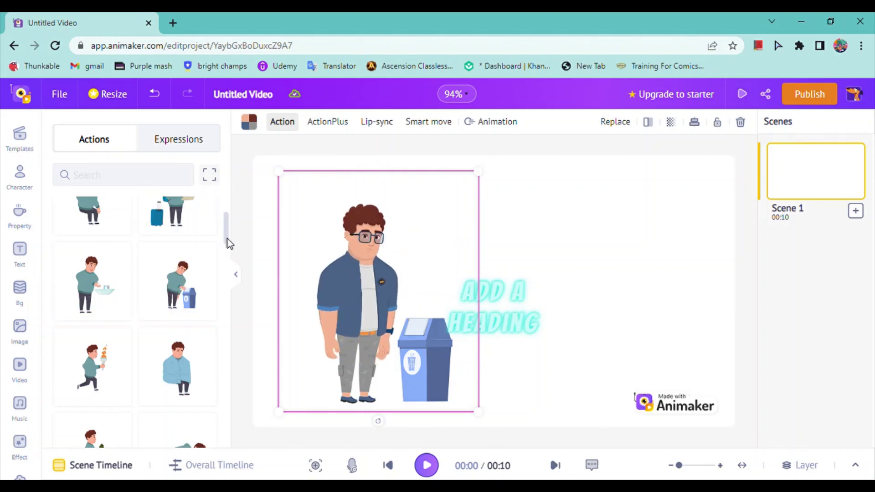
pyautogui.scroll(3, 228, 238)
pyautogui.click(73, 249)
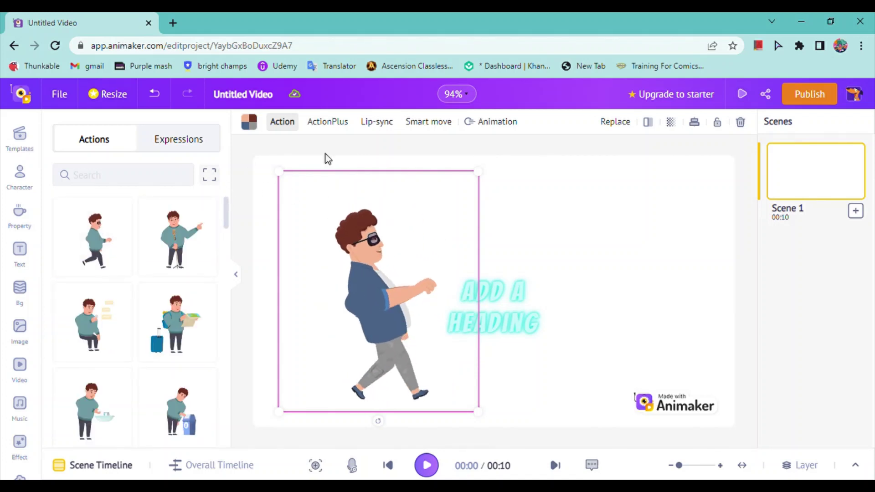
# Use ActionPlus to add a second character position to the right of the heading, so he walks across the scene, and apply it
pyautogui.click(343, 130)
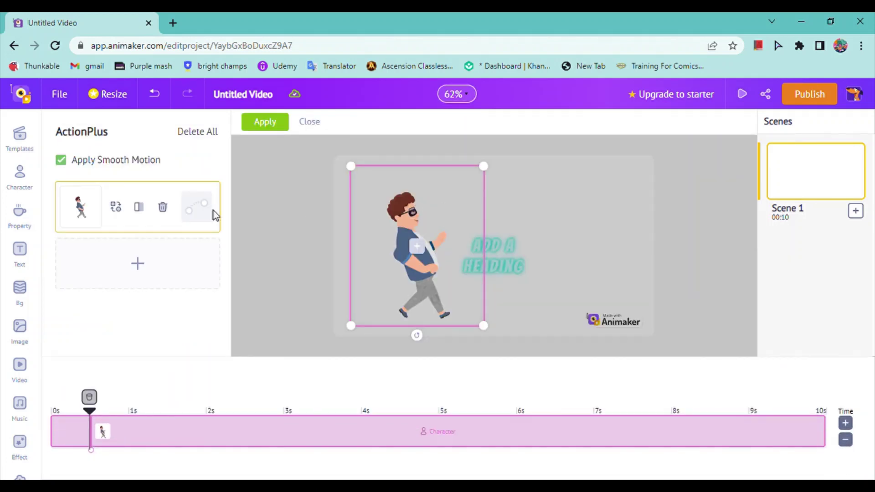
pyautogui.click(139, 270)
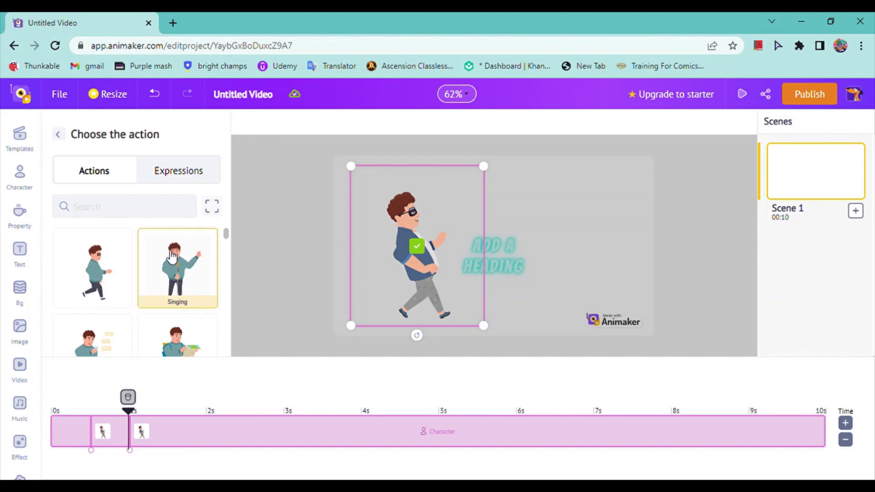
pyautogui.moveTo(411, 273); pyautogui.dragTo(597, 271)
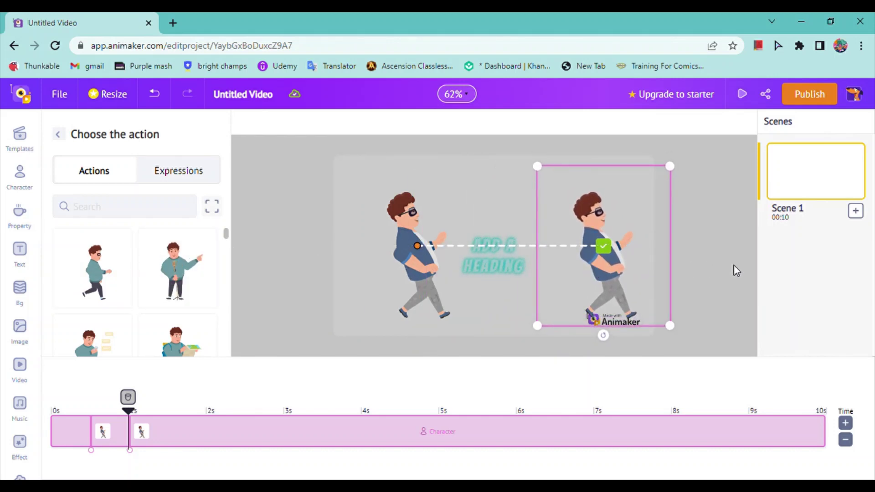
pyautogui.click(603, 247)
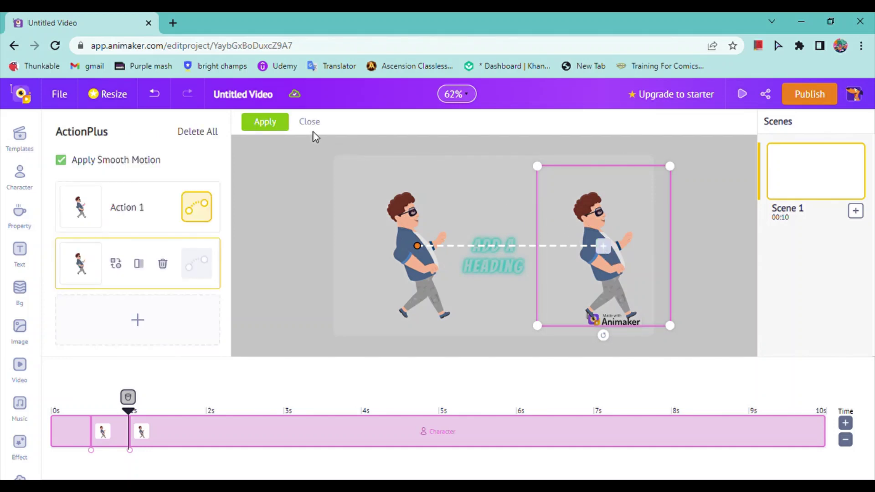
pyautogui.click(286, 124)
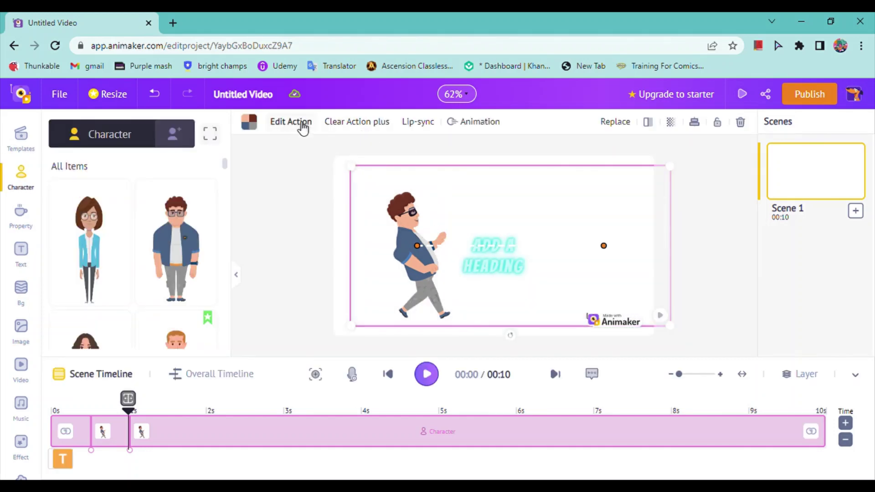
# Clear the character's ActionPlus movement and move him off the canvas, past its left edge
pyautogui.click(344, 126)
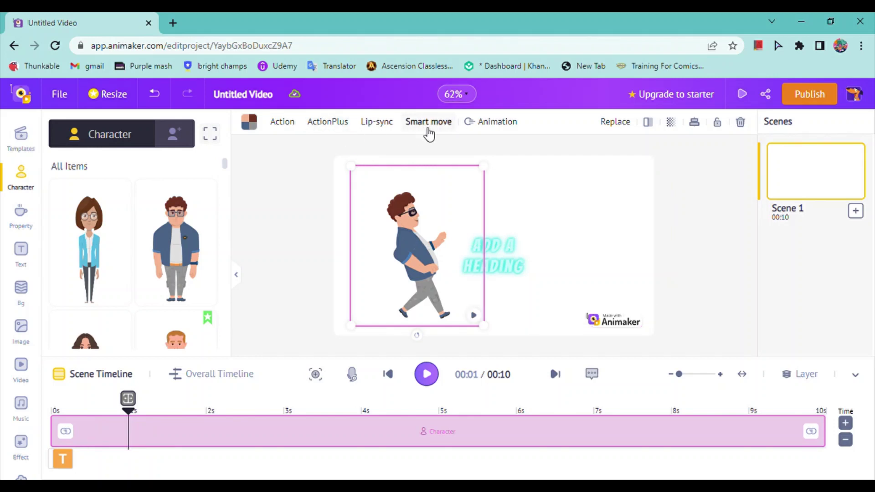
pyautogui.moveTo(418, 214); pyautogui.dragTo(381, 205)
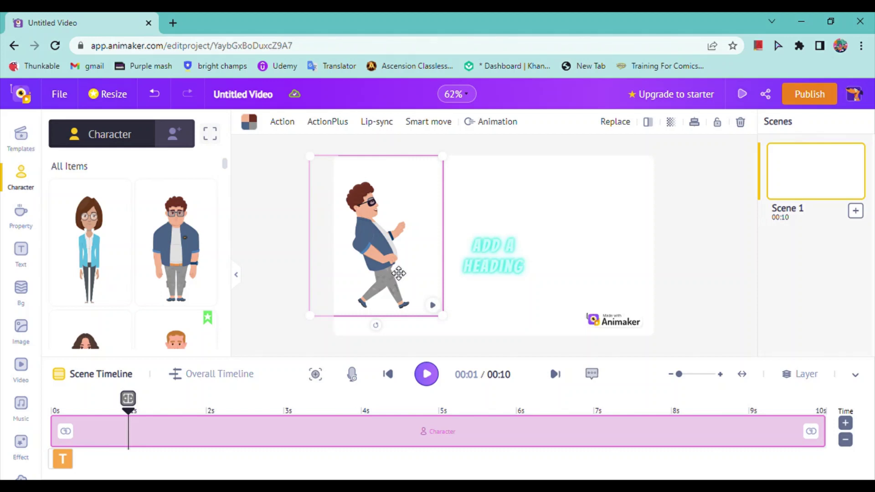
pyautogui.moveTo(398, 273); pyautogui.dragTo(313, 280)
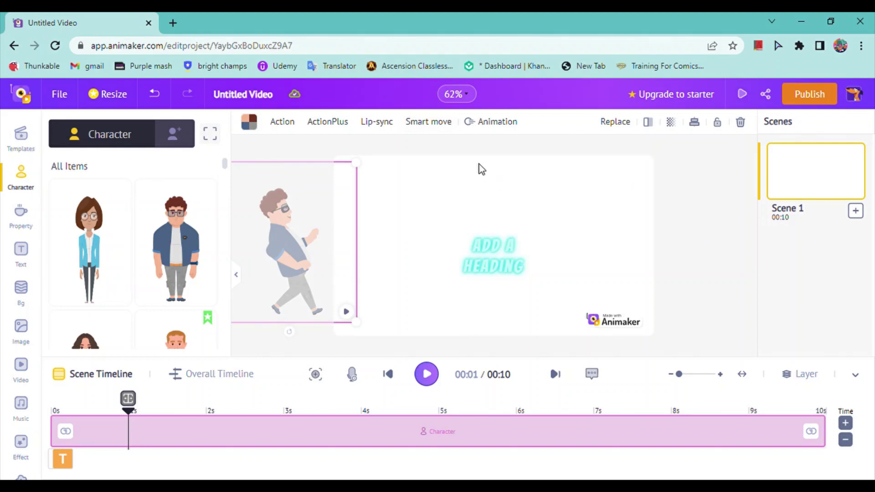
# Apply a Left to right Smart move that takes the character across the scene and out past its right edge
pyautogui.click(423, 122)
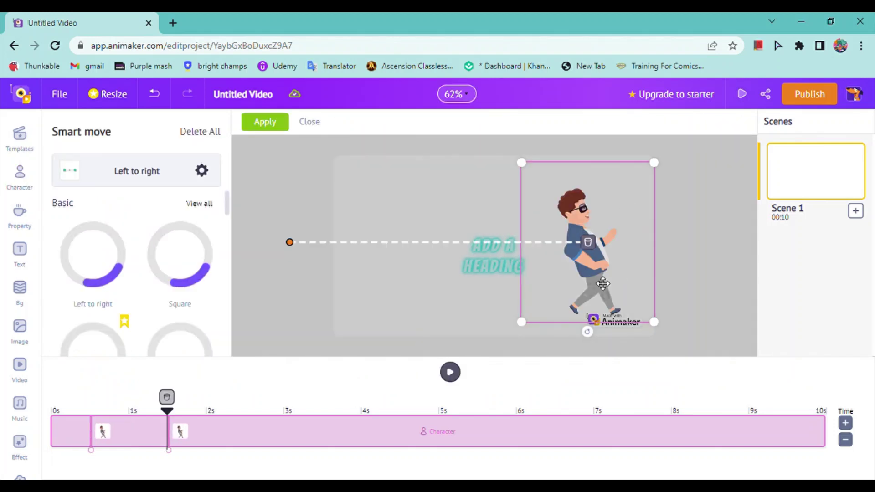
pyautogui.moveTo(559, 290); pyautogui.dragTo(654, 291)
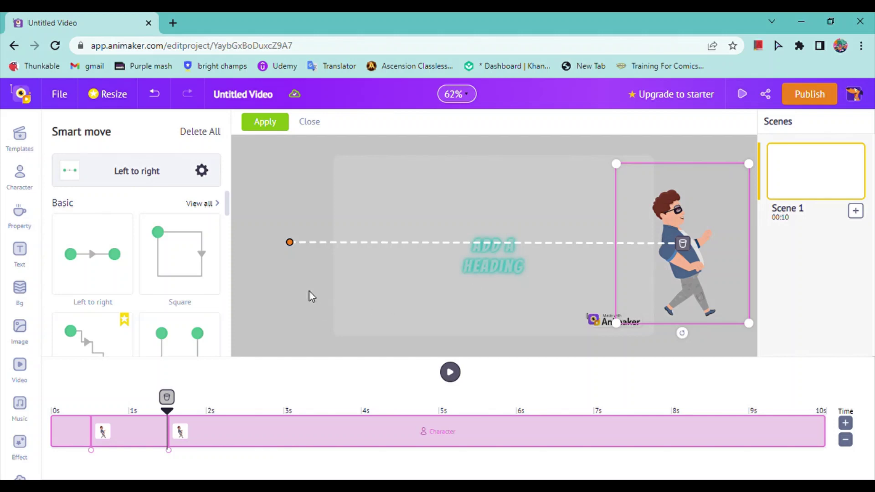
pyautogui.click(265, 122)
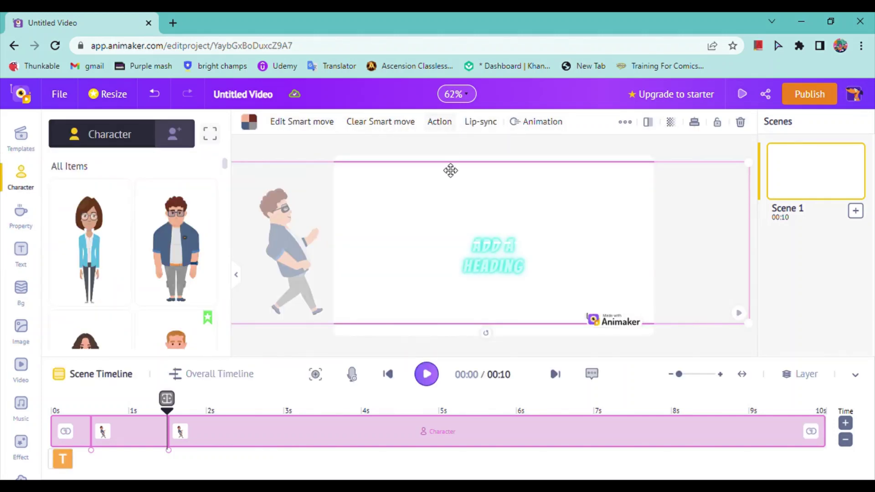
pyautogui.click(323, 145)
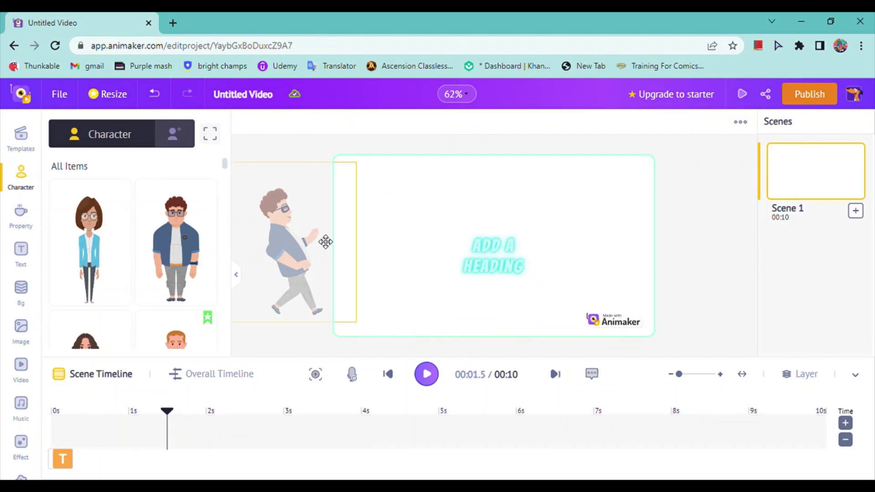
pyautogui.doubleClick(339, 232)
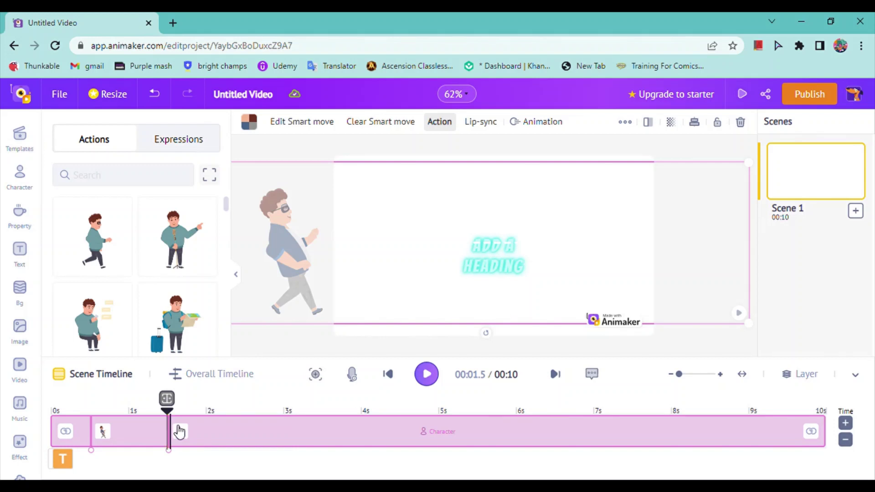
# Show the property library, collapse the timeline to enlarge the canvas, and move the character back into the scene, left of the heading
pyautogui.click(9, 214)
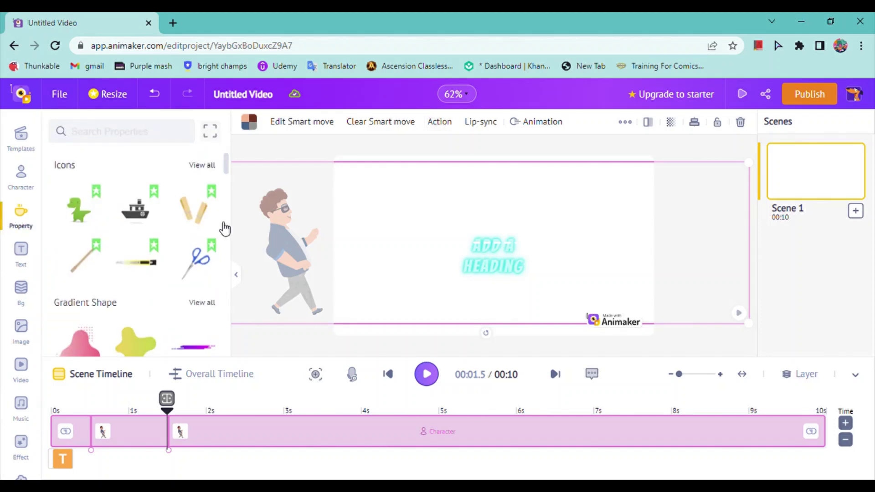
pyautogui.click(854, 374)
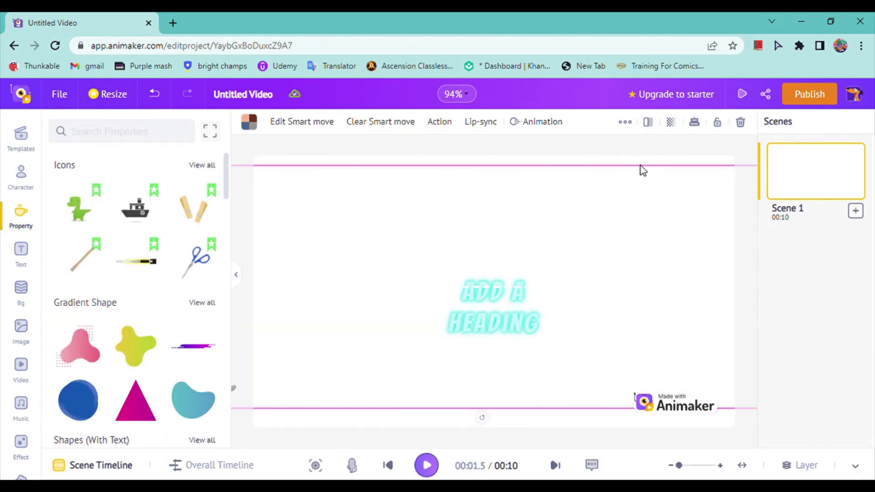
pyautogui.click(640, 163)
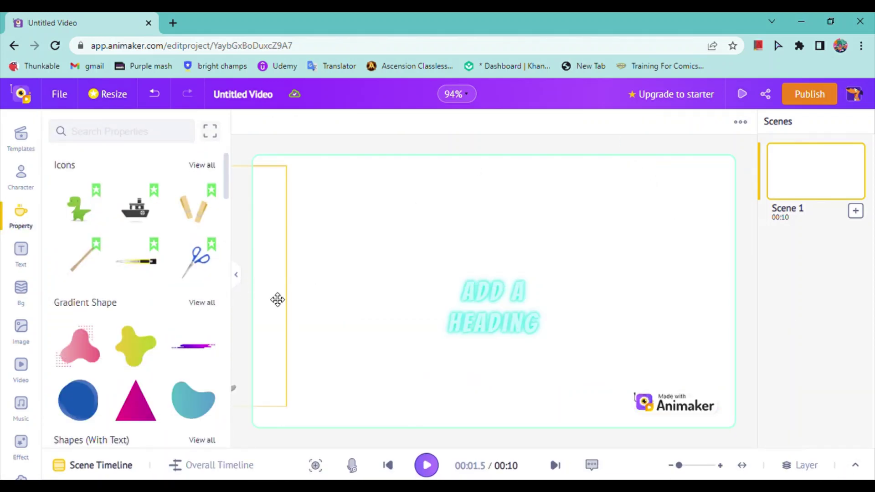
pyautogui.moveTo(277, 298); pyautogui.dragTo(414, 284)
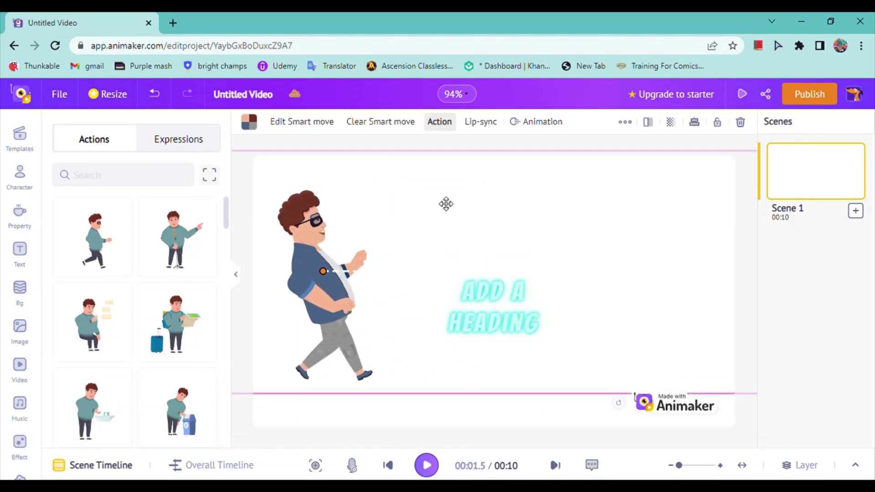
pyautogui.click(443, 143)
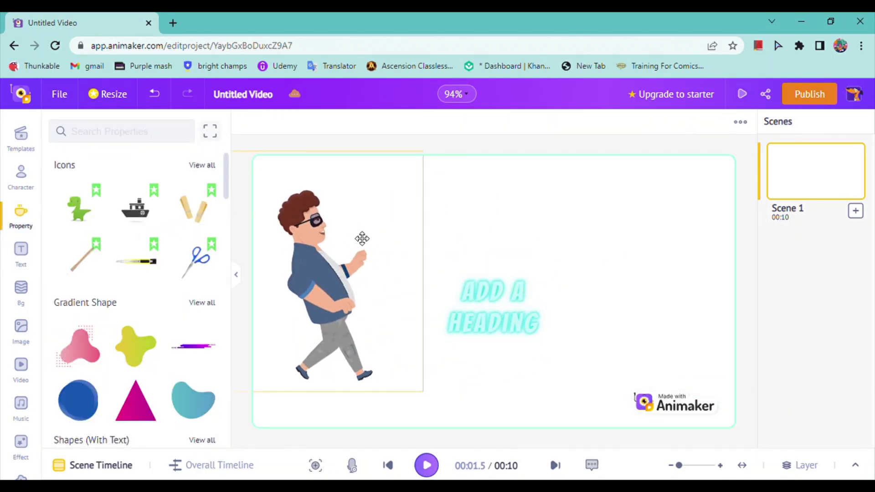
pyautogui.click(129, 136)
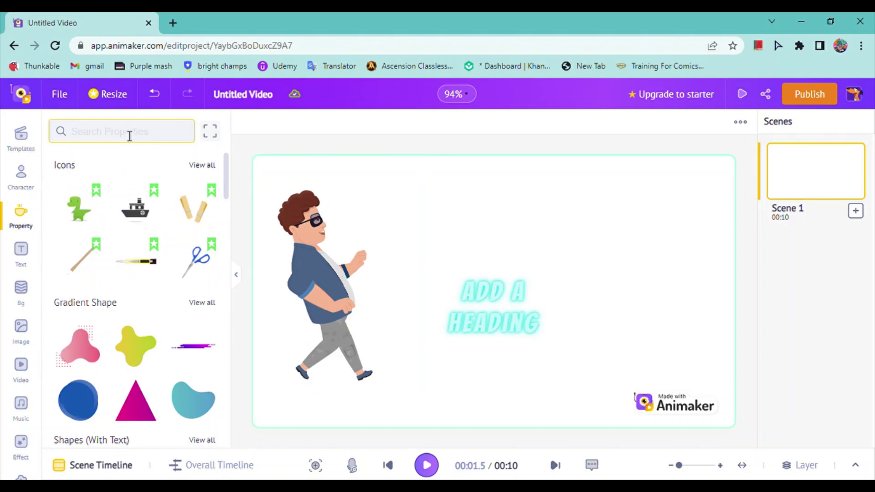
pyautogui.write('dhgvfhej')
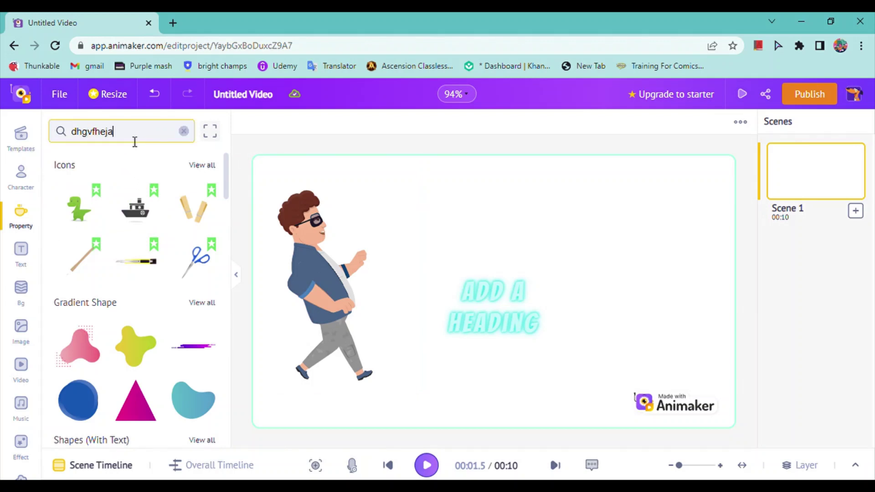
pyautogui.hotkey('ctrl', 'a')
pyautogui.press('BackSpace')
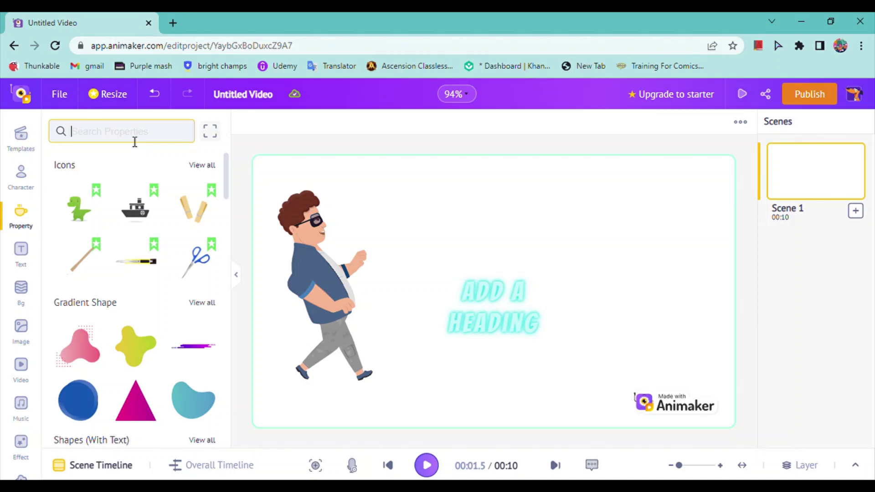
# Search the property library for "buildings" and place the tall office tower in the scene, right of the heading
pyautogui.write('bi')
pyautogui.press('Return')
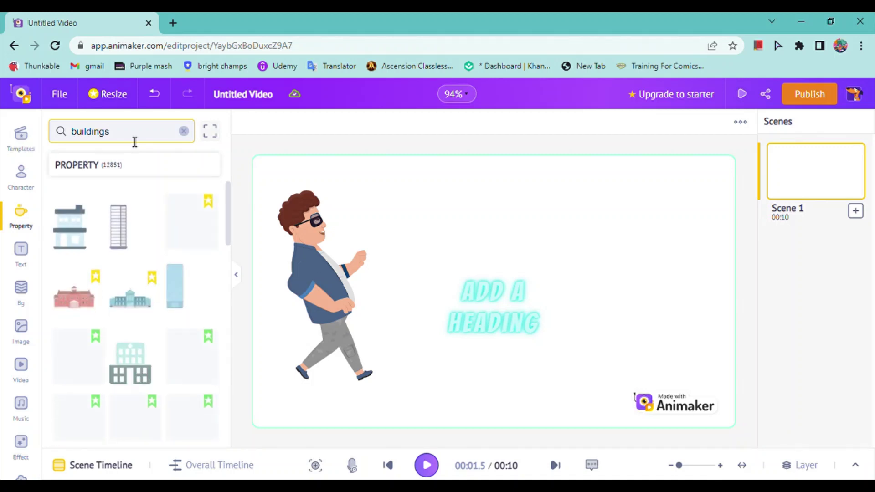
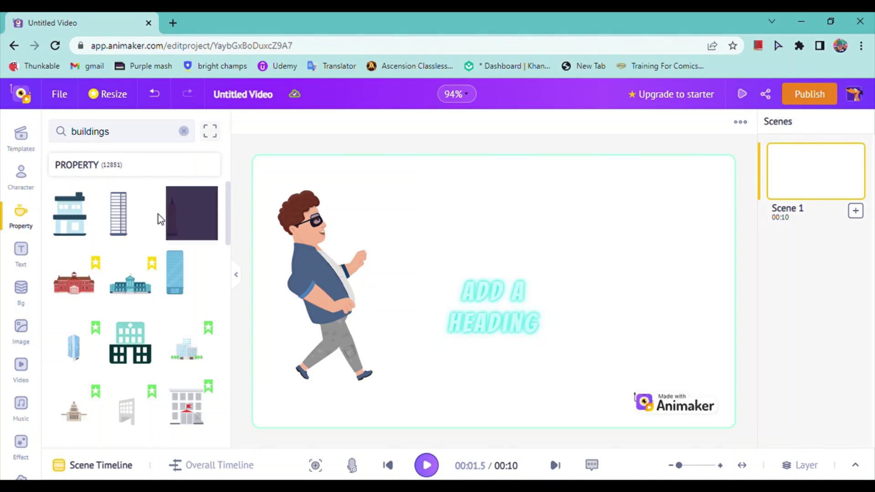
pyautogui.moveTo(129, 217); pyautogui.dragTo(610, 268)
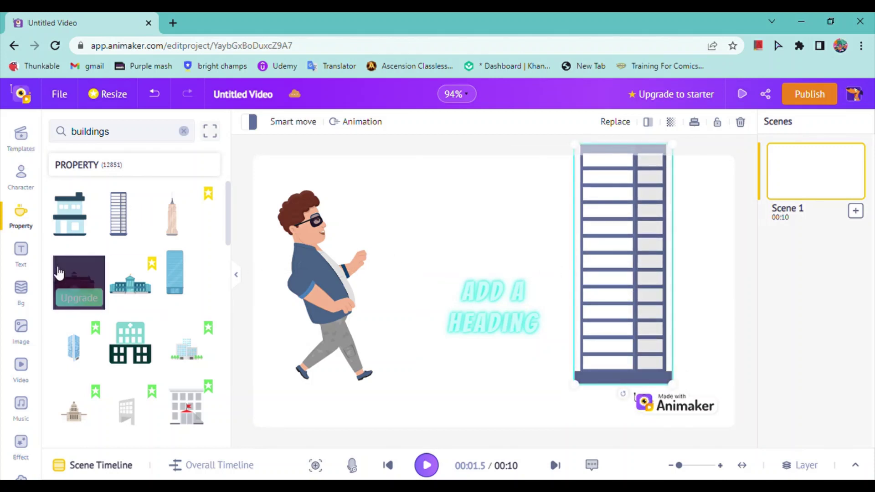
# Add the two-storey building and position it behind the heading, between the character and the tower
pyautogui.moveTo(82, 230); pyautogui.dragTo(558, 260)
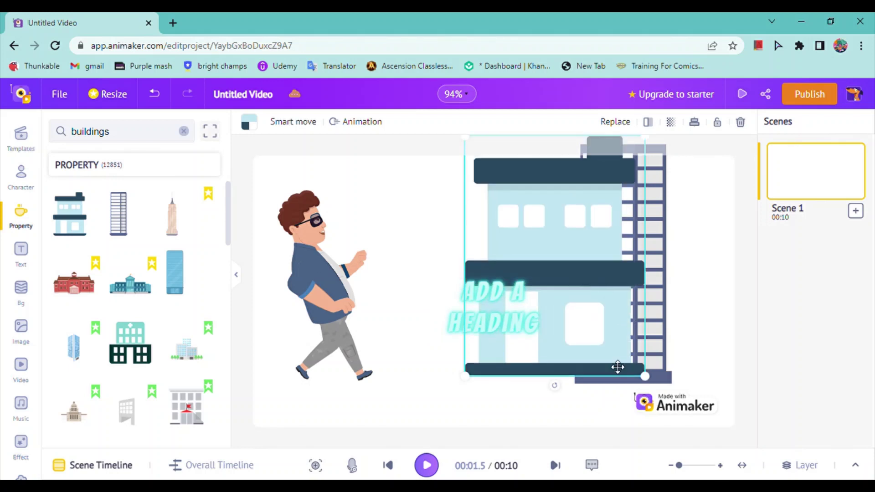
pyautogui.moveTo(615, 367); pyautogui.dragTo(496, 383)
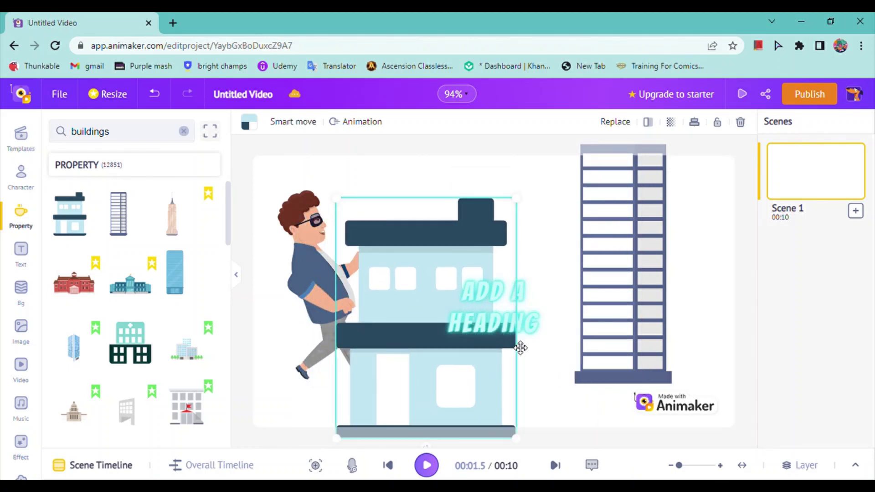
pyautogui.click(563, 240)
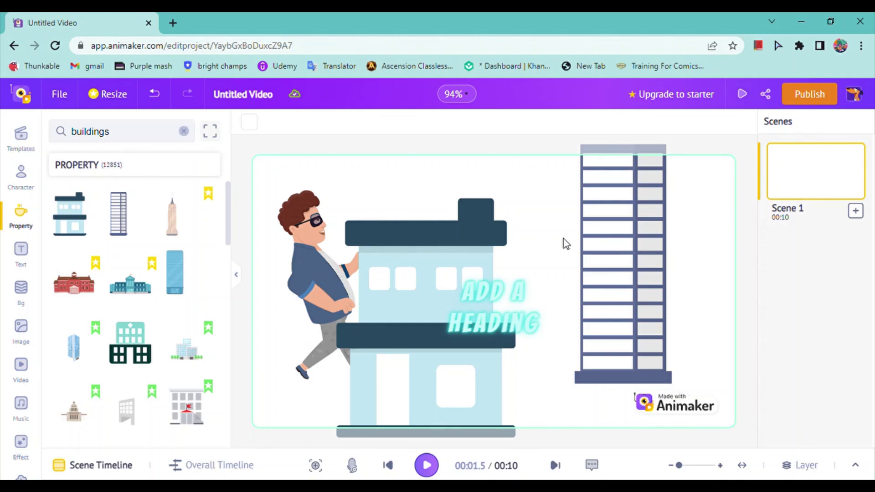
# Recolour the two-storey building with red roof bands, orange walls, and a yellow door and windows
pyautogui.click(461, 274)
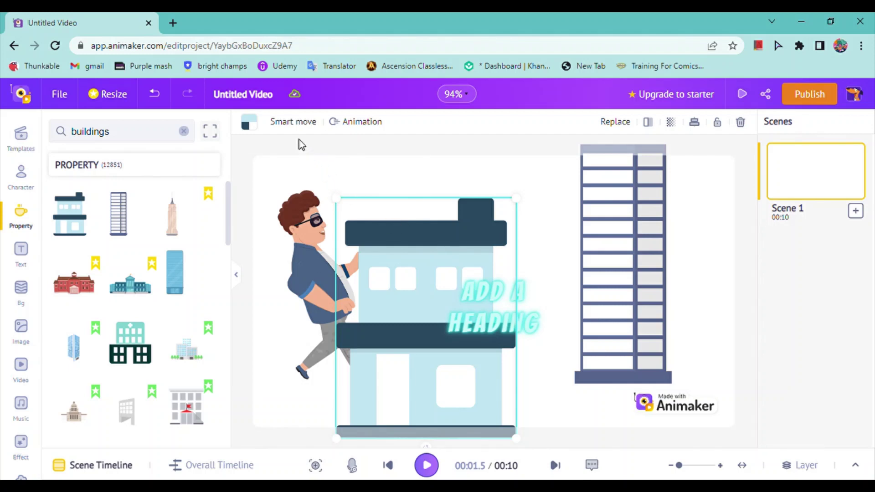
pyautogui.click(251, 130)
pyautogui.click(104, 215)
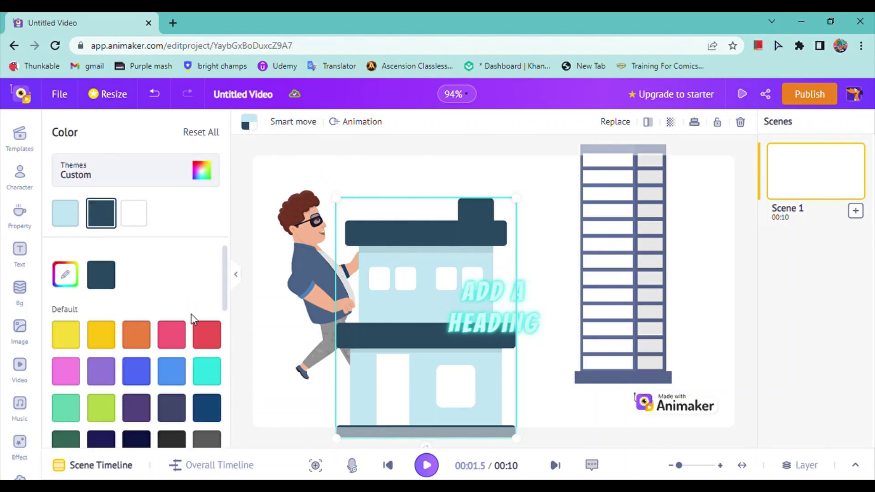
pyautogui.click(211, 338)
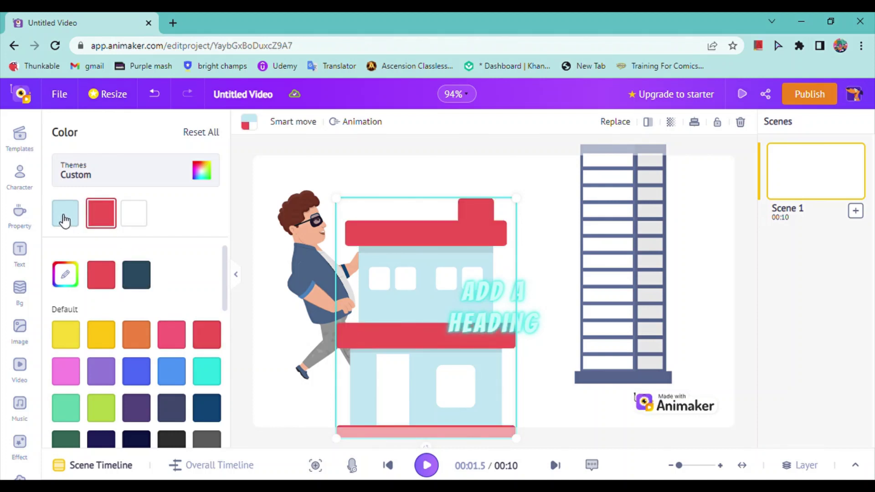
pyautogui.click(64, 218)
pyautogui.click(133, 342)
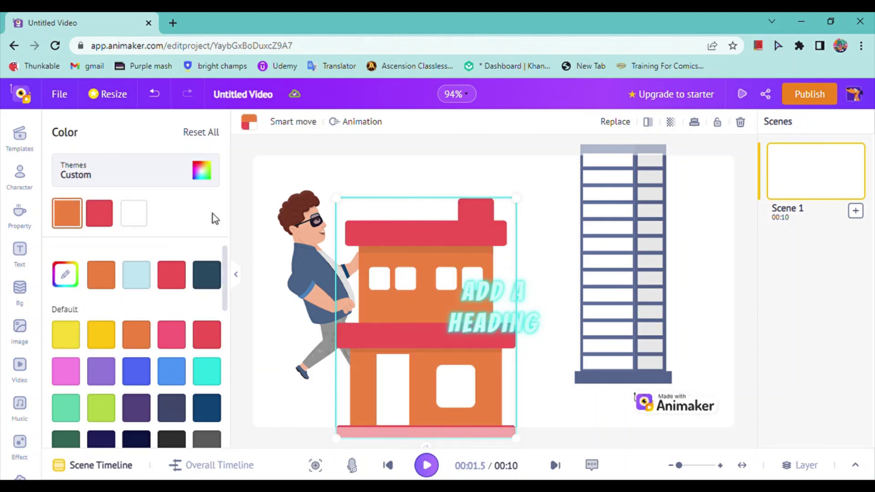
pyautogui.click(136, 213)
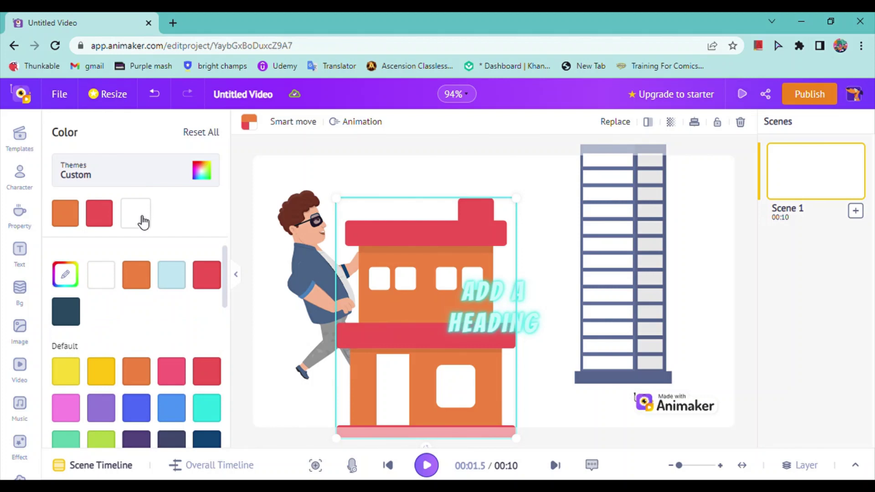
pyautogui.click(75, 375)
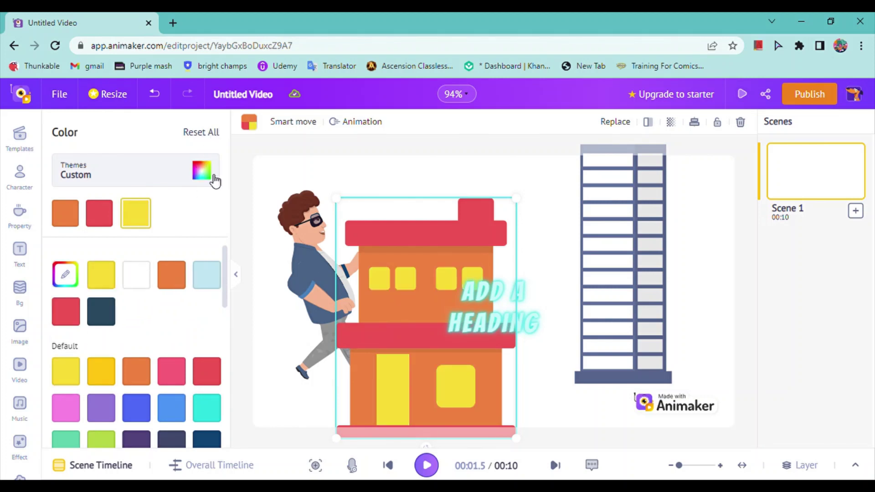
# Start a Left to right Smart move on the two-storey building and shift its end position past the tower, then back near its start
pyautogui.click(312, 122)
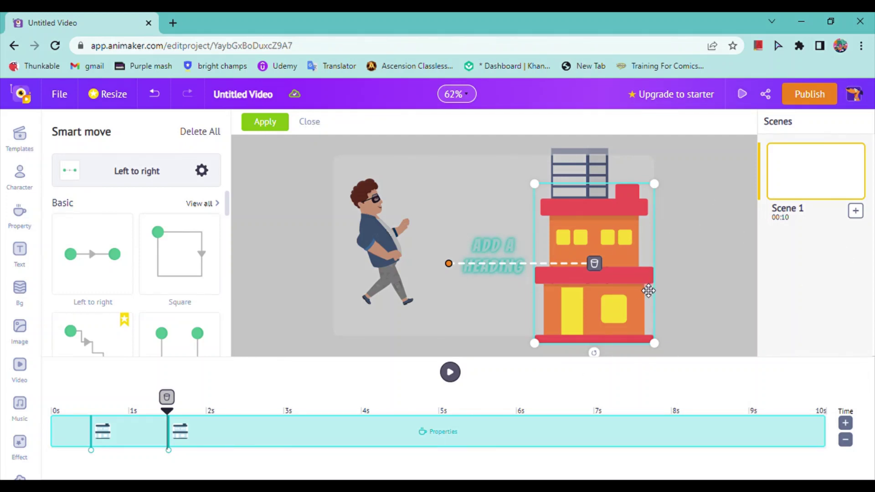
pyautogui.moveTo(648, 290); pyautogui.dragTo(713, 314)
pyautogui.moveTo(683, 299); pyautogui.dragTo(456, 264)
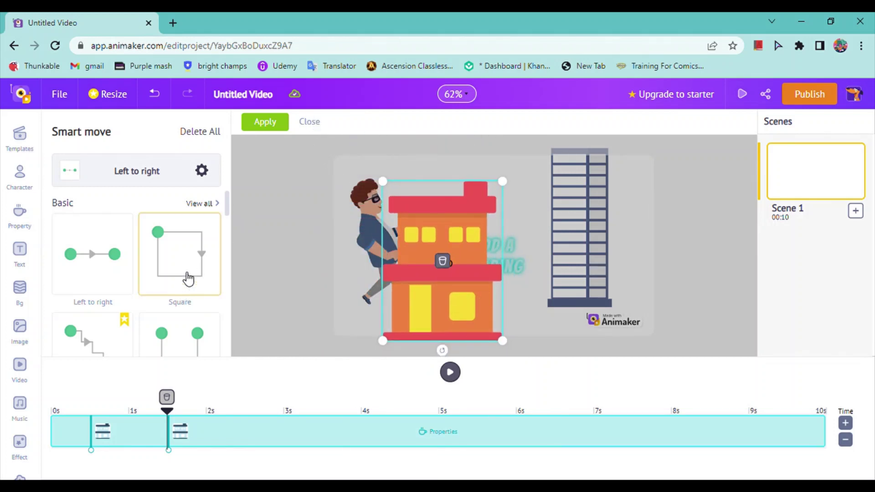
# Try the Arc L to R and Ball Drop Smart move presets on the building and settle on Bouncing Ball 2
pyautogui.scroll(-2, 229, 202)
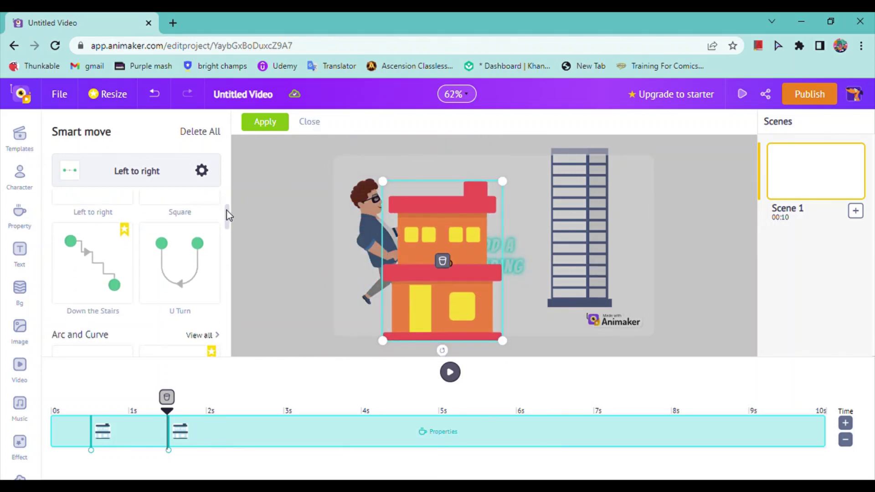
pyautogui.moveTo(229, 222)
pyautogui.mouseDown()
pyautogui.moveTo(227, 253)
pyautogui.moveTo(228, 235)
pyautogui.mouseUp()
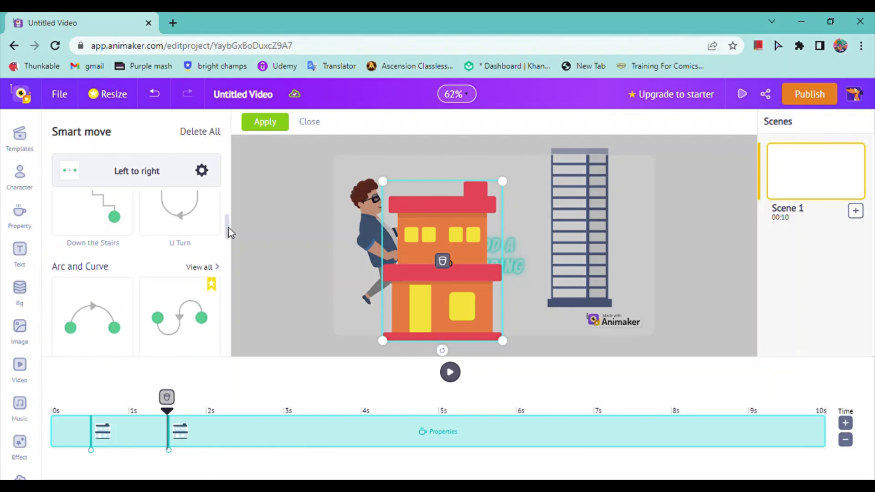
pyautogui.click(109, 313)
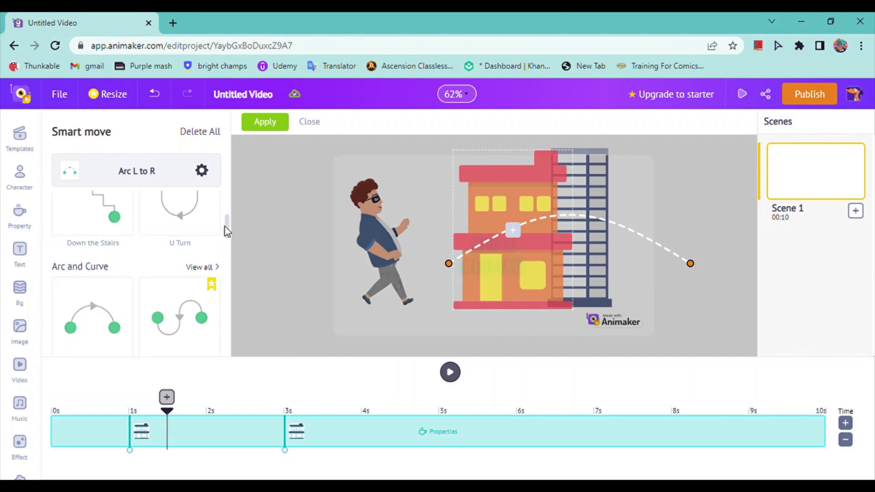
pyautogui.moveTo(229, 226); pyautogui.dragTo(225, 267)
pyautogui.click(192, 273)
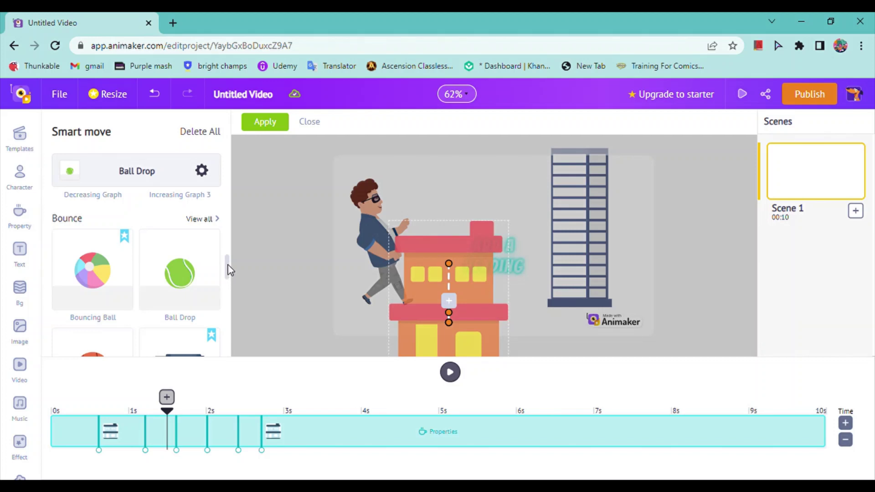
pyautogui.moveTo(227, 264); pyautogui.dragTo(226, 276)
pyautogui.click(82, 302)
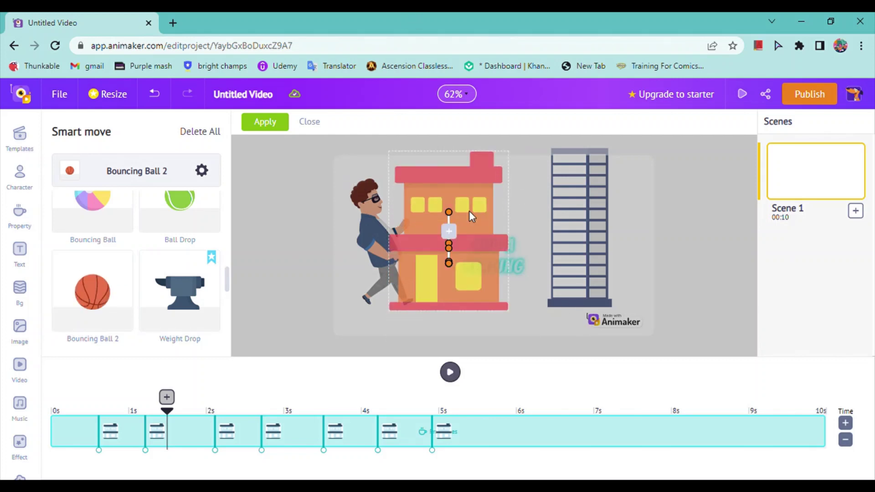
# Discard the building's Smart move and give the two-storey building the Pop Left enter animation
pyautogui.click(308, 122)
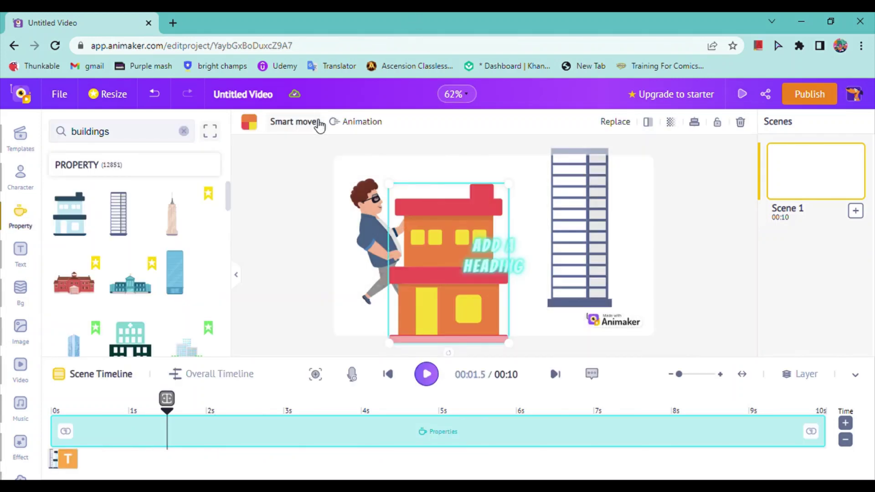
pyautogui.click(367, 132)
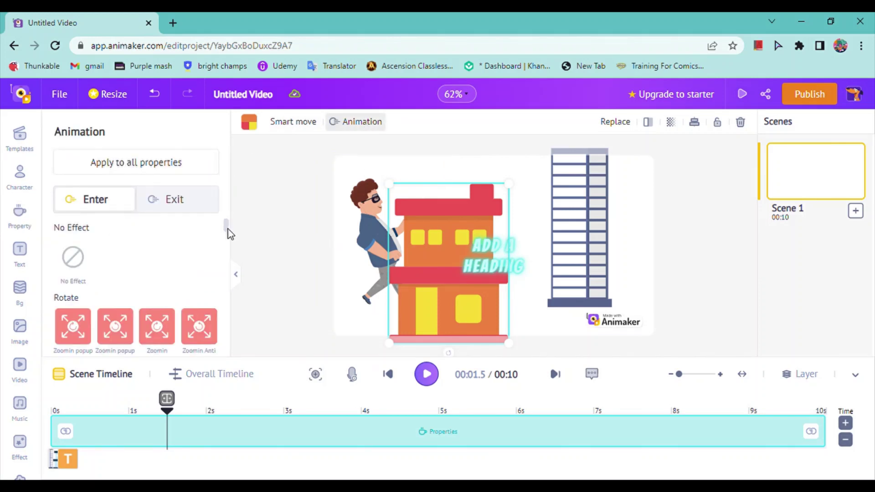
pyautogui.moveTo(228, 230); pyautogui.dragTo(227, 242)
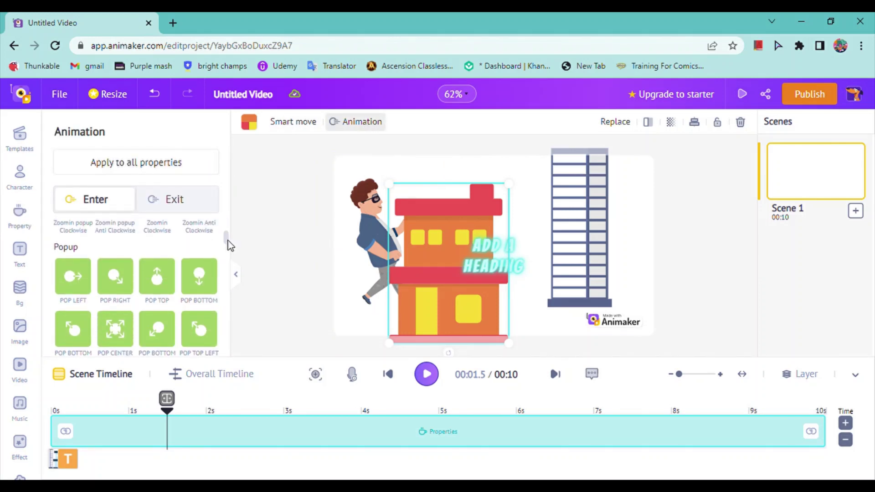
pyautogui.click(84, 295)
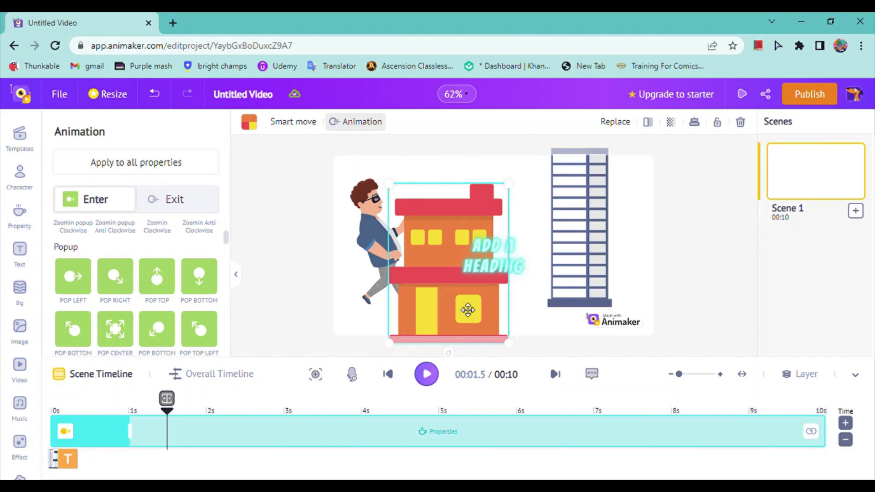
pyautogui.click(460, 157)
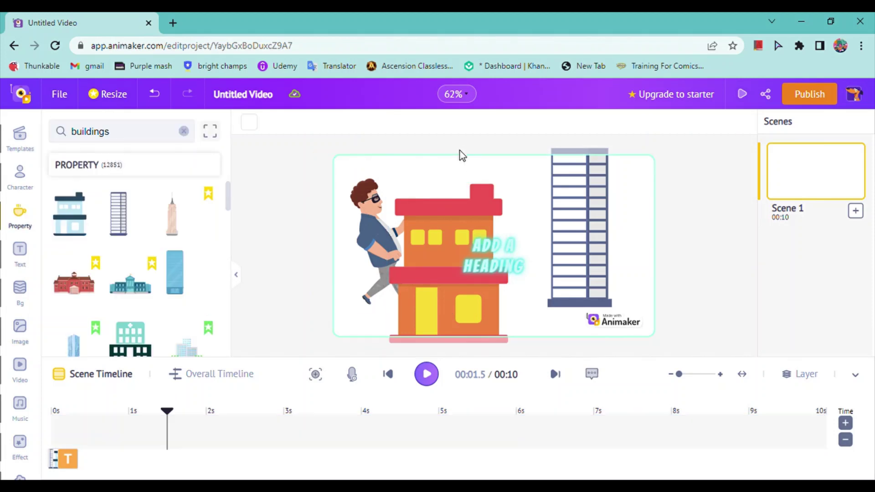
# Reposition the two-storey building midway between the character and the tower, then collapse the timeline and select the heading
pyautogui.click(456, 265)
pyautogui.click(433, 261)
pyautogui.moveTo(432, 262); pyautogui.dragTo(463, 243)
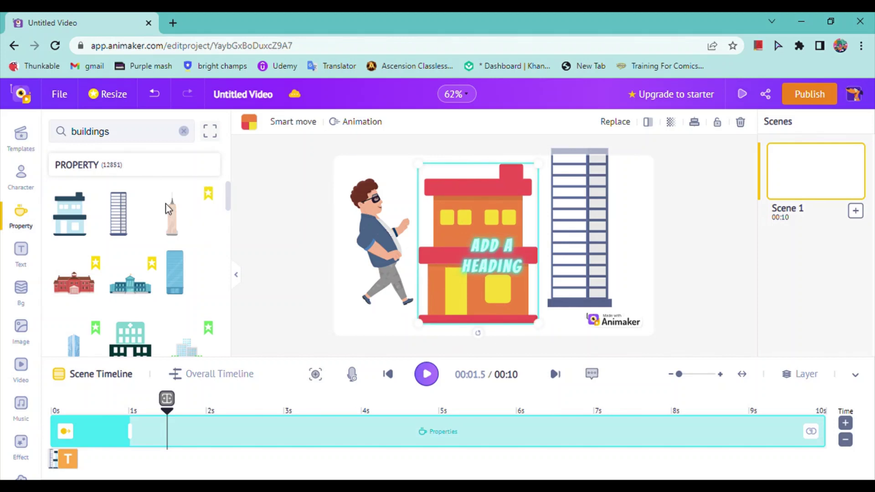
pyautogui.click(19, 257)
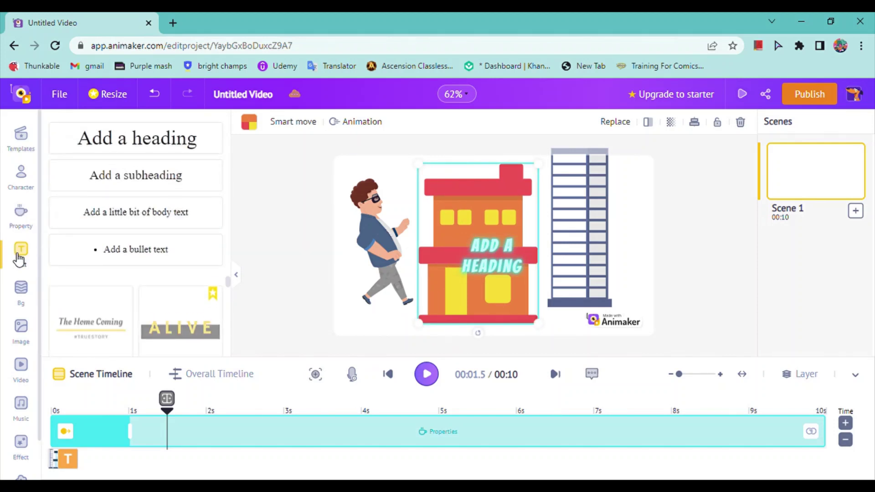
pyautogui.click(856, 376)
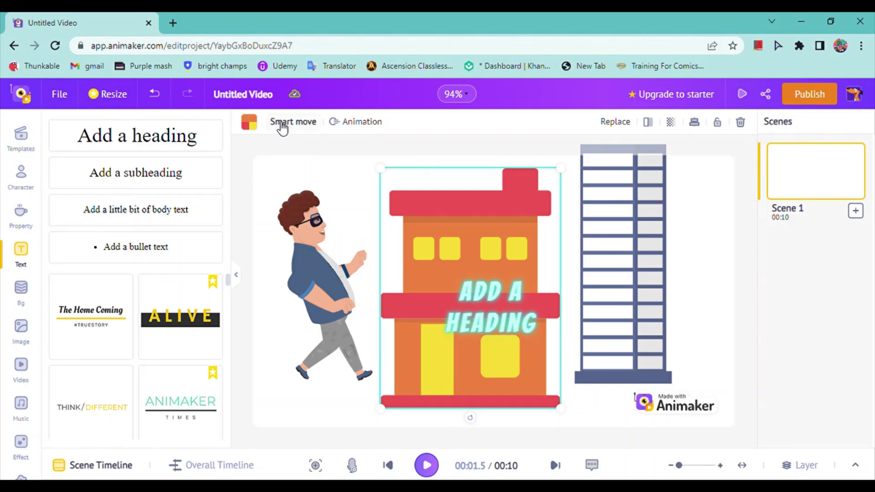
pyautogui.click(485, 295)
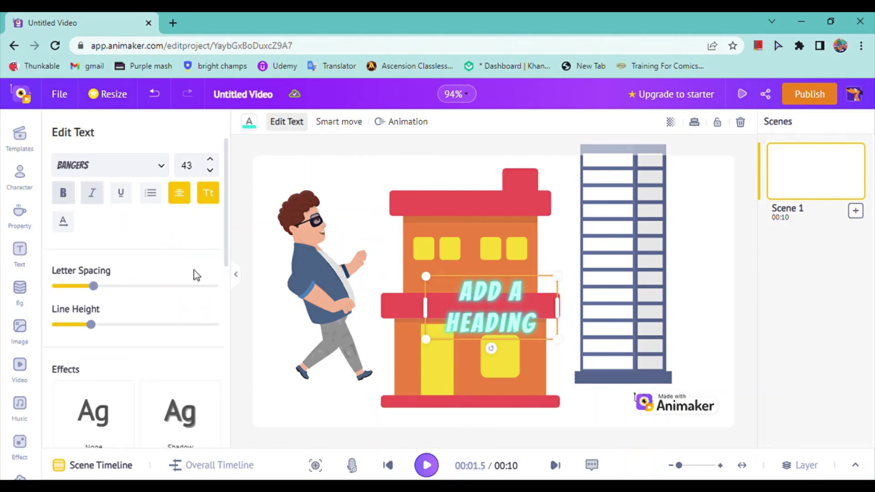
# Browse the stock image library and search it for food and clothes
pyautogui.click(20, 326)
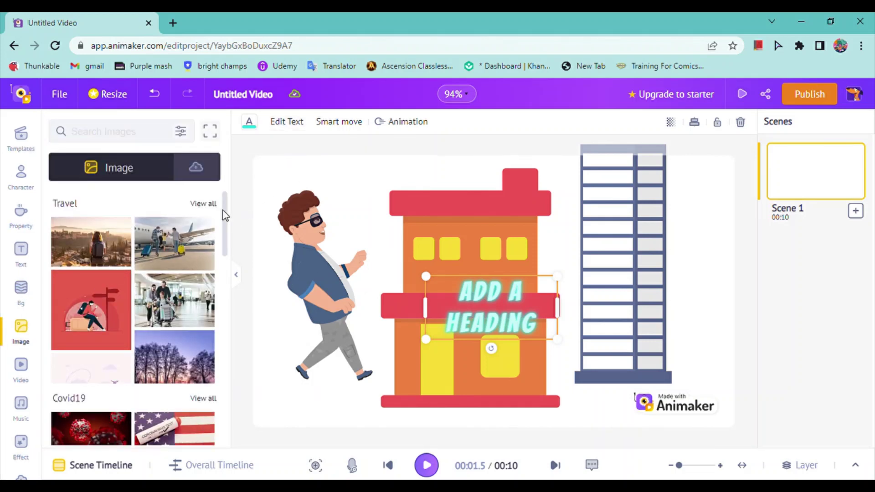
pyautogui.moveTo(226, 210)
pyautogui.mouseDown()
pyautogui.moveTo(232, 275)
pyautogui.moveTo(230, 202)
pyautogui.mouseUp()
pyautogui.moveTo(226, 230); pyautogui.dragTo(207, 178)
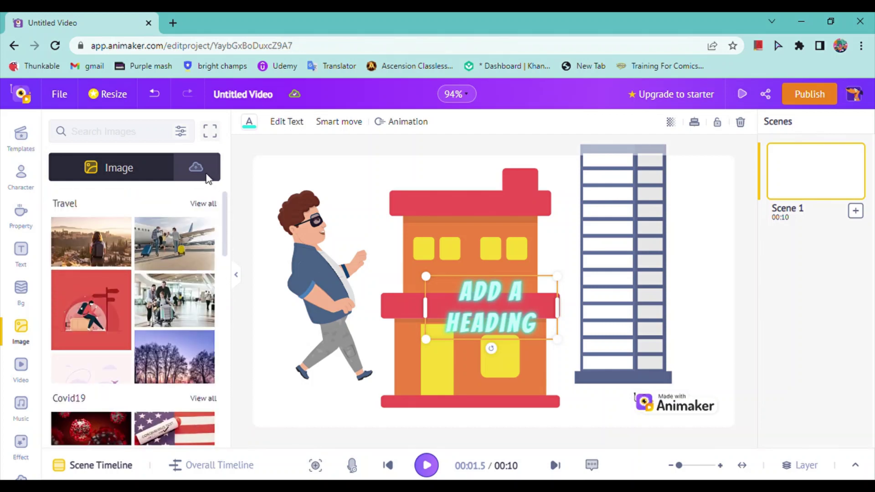
pyautogui.click(156, 139)
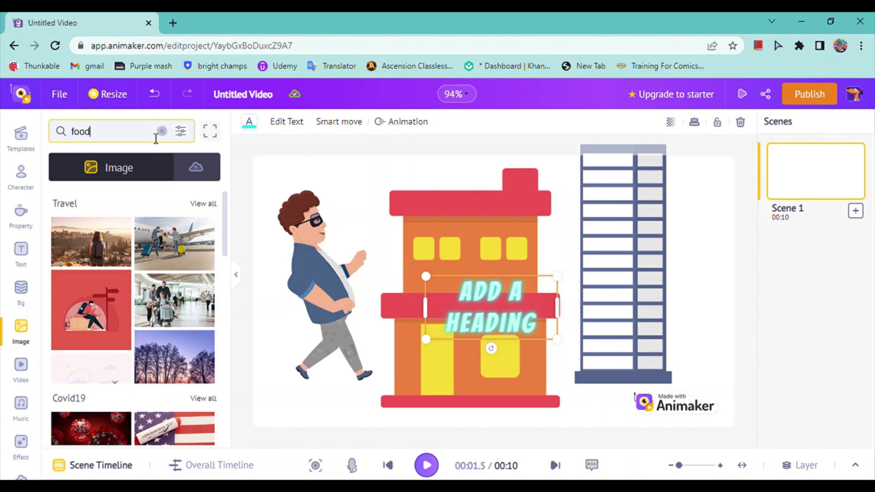
pyautogui.write('food')
pyautogui.press('Return')
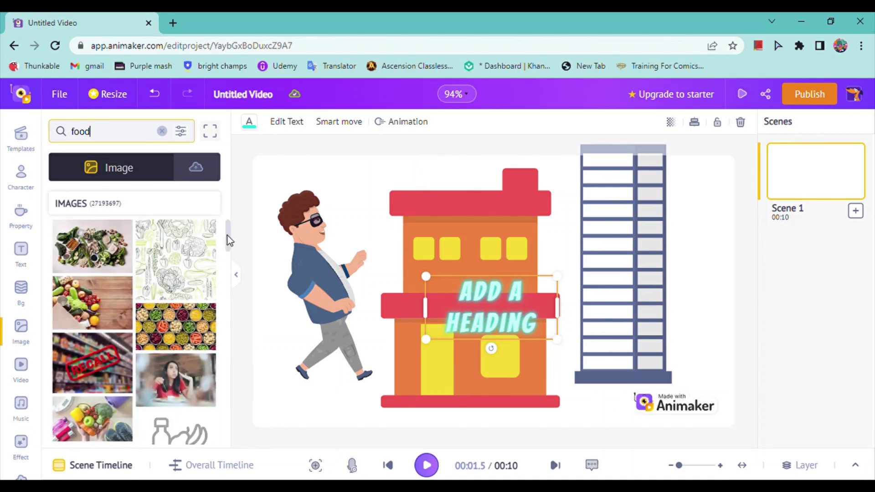
pyautogui.moveTo(226, 238); pyautogui.dragTo(226, 433)
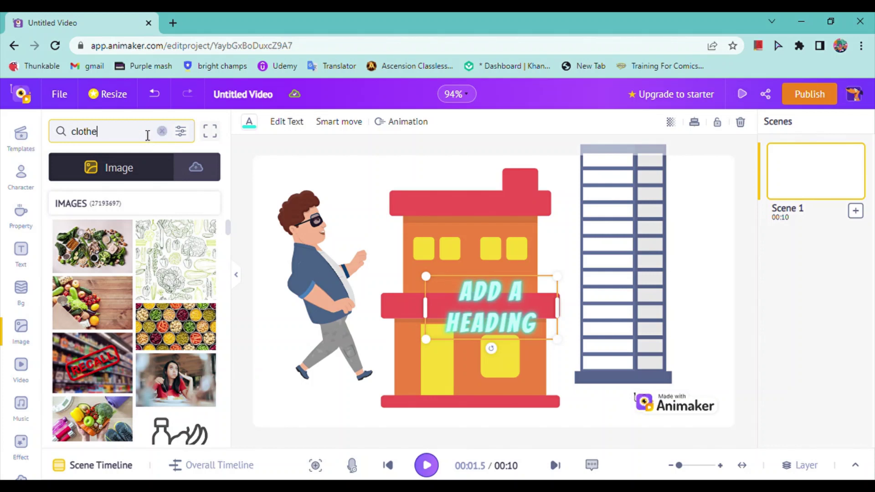
pyautogui.write('s')
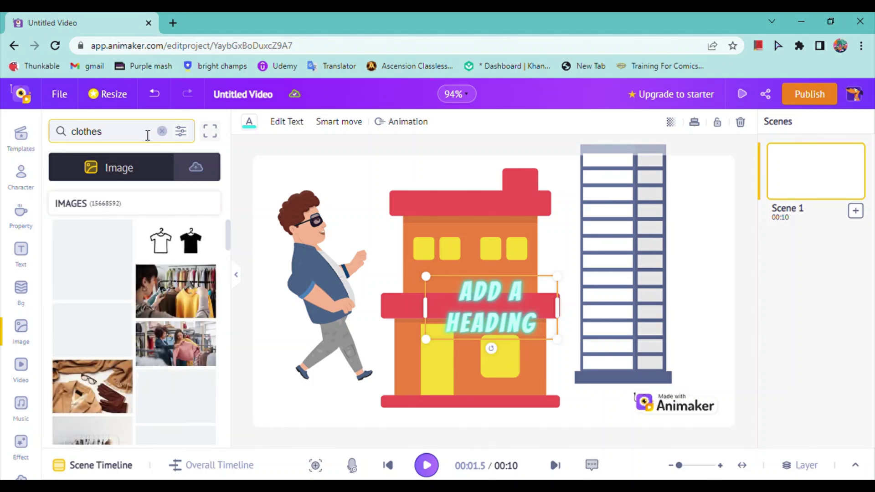
pyautogui.click(19, 367)
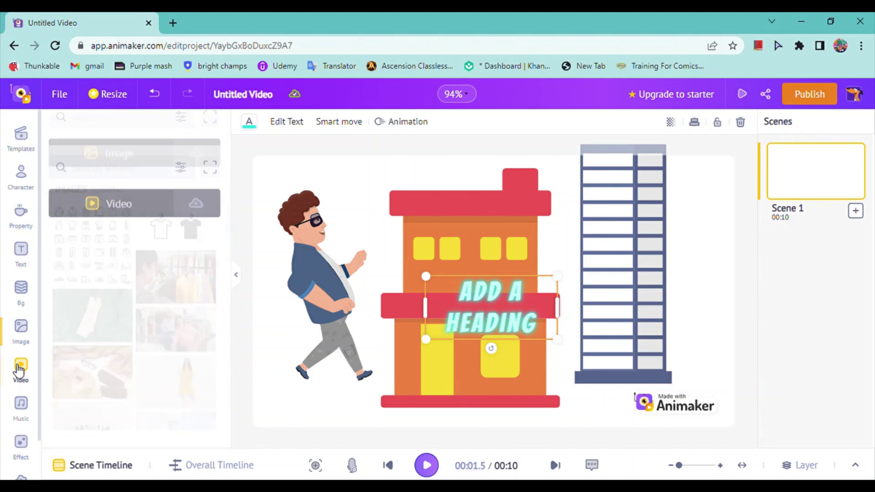
# Add the Travel photo of the backpacker overlooking a town to the scene, over the character and building
pyautogui.click(20, 325)
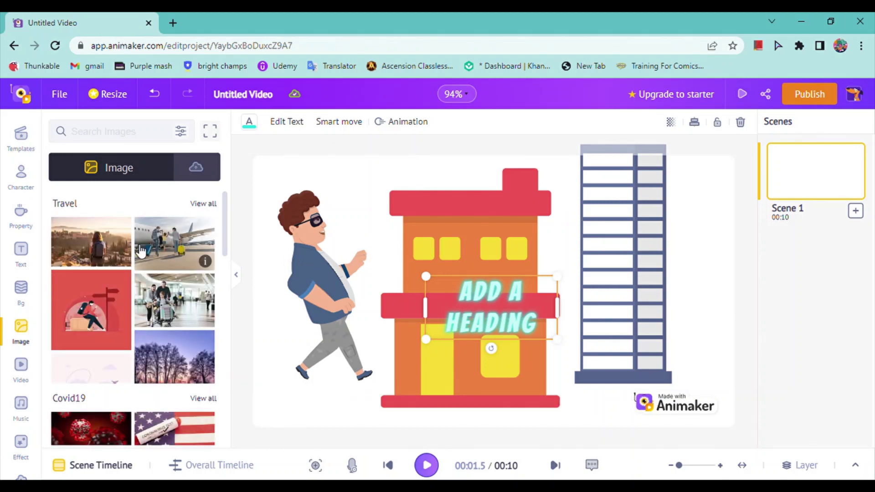
pyautogui.moveTo(106, 262); pyautogui.dragTo(405, 255)
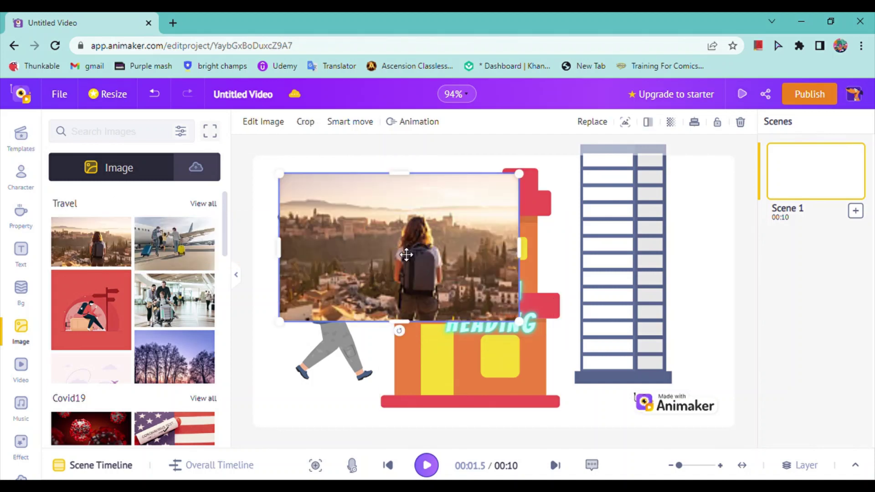
pyautogui.click(307, 122)
pyautogui.moveTo(402, 297)
pyautogui.mouseDown()
pyautogui.moveTo(416, 307)
pyautogui.moveTo(410, 287)
pyautogui.moveTo(389, 292)
pyautogui.moveTo(395, 310)
pyautogui.moveTo(414, 308)
pyautogui.moveTo(424, 342)
pyautogui.moveTo(357, 277)
pyautogui.moveTo(404, 289)
pyautogui.moveTo(397, 297)
pyautogui.moveTo(382, 289)
pyautogui.moveTo(390, 289)
pyautogui.mouseUp()
pyautogui.moveTo(318, 199); pyautogui.dragTo(381, 206)
pyautogui.moveTo(493, 252); pyautogui.dragTo(447, 251)
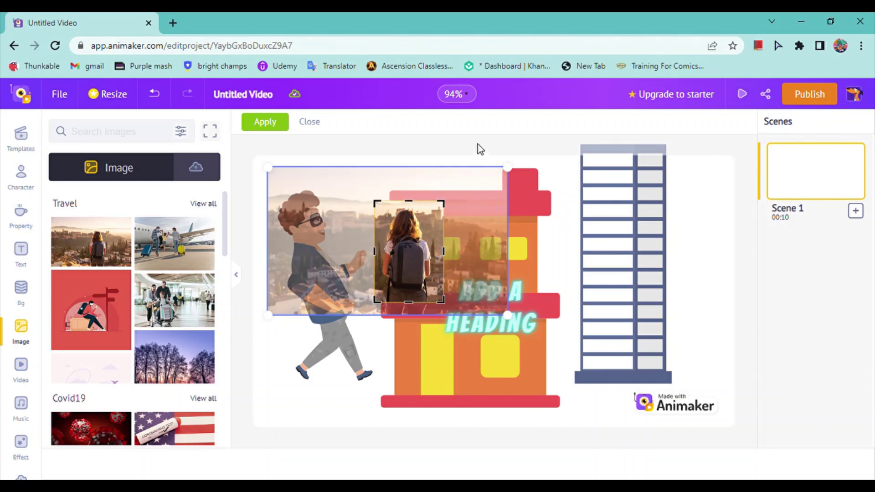
pyautogui.click(478, 147)
pyautogui.click(417, 253)
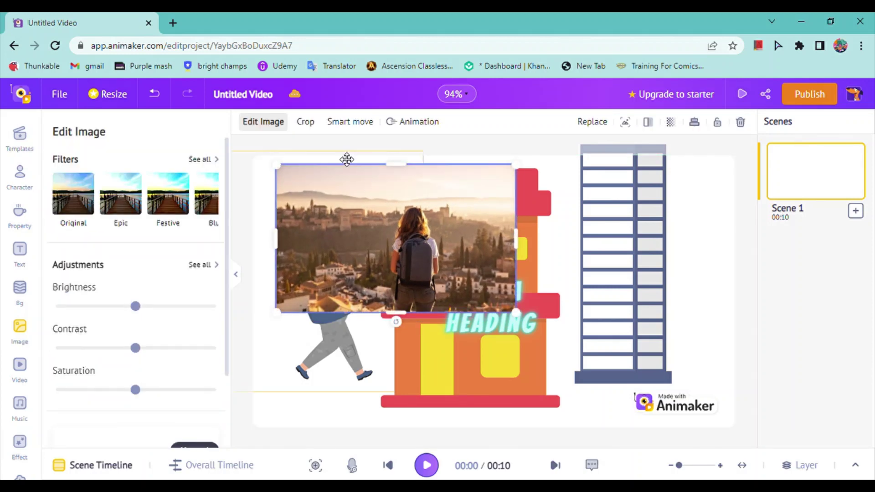
# Crop the travel photo closely around the backpacker and place it on the building over the heading
pyautogui.click(305, 122)
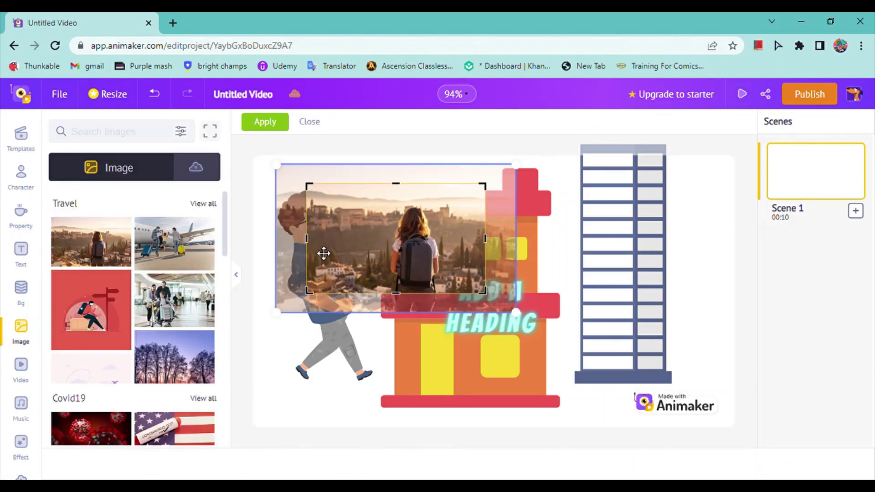
pyautogui.moveTo(315, 239); pyautogui.dragTo(391, 239)
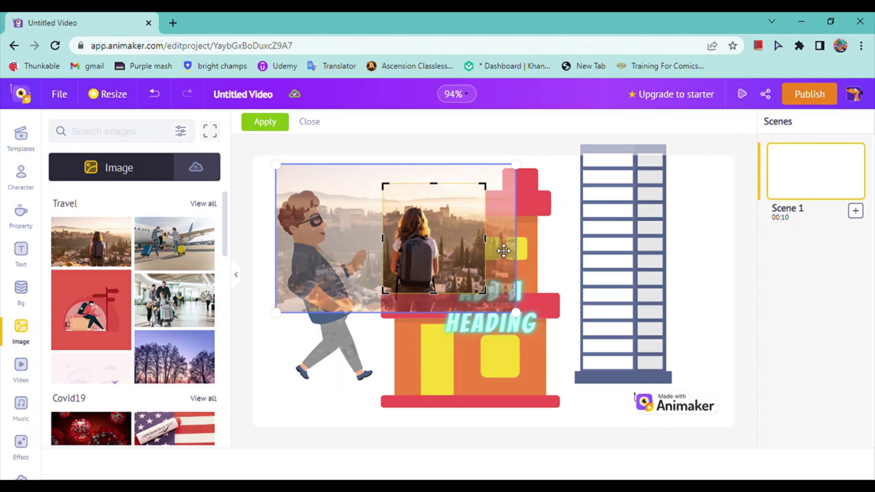
pyautogui.moveTo(492, 239); pyautogui.dragTo(451, 237)
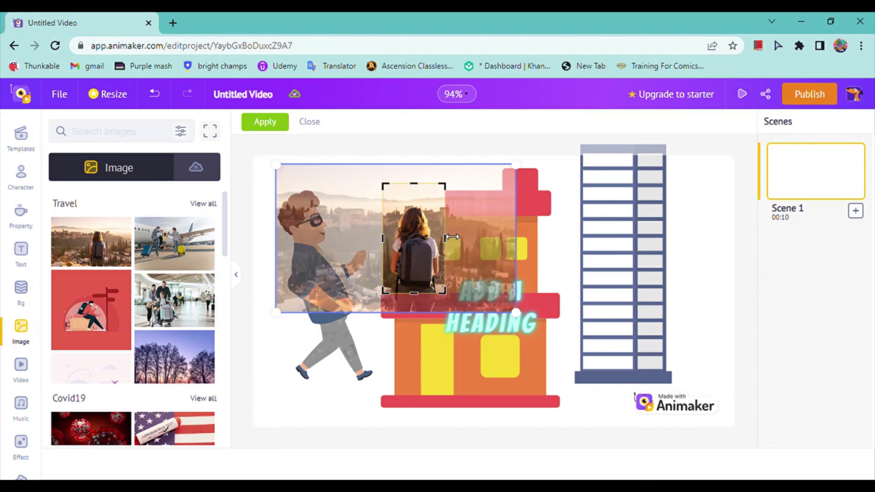
pyautogui.moveTo(415, 191); pyautogui.dragTo(412, 212)
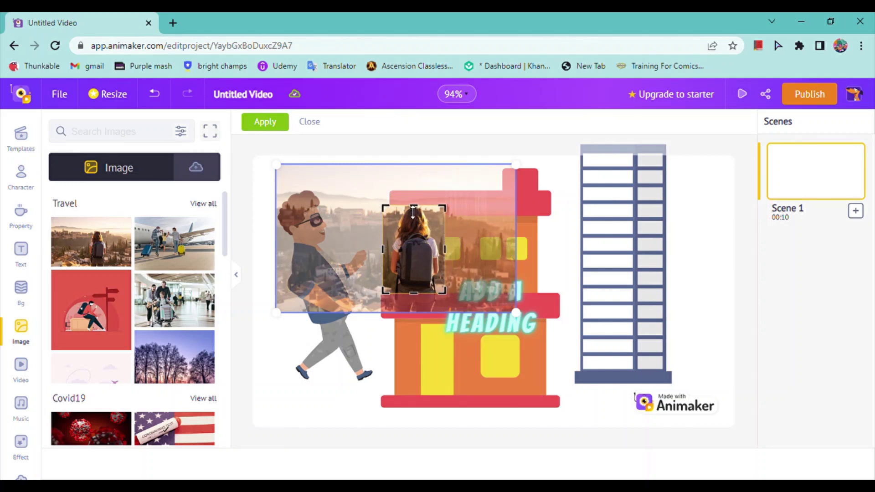
pyautogui.click(265, 122)
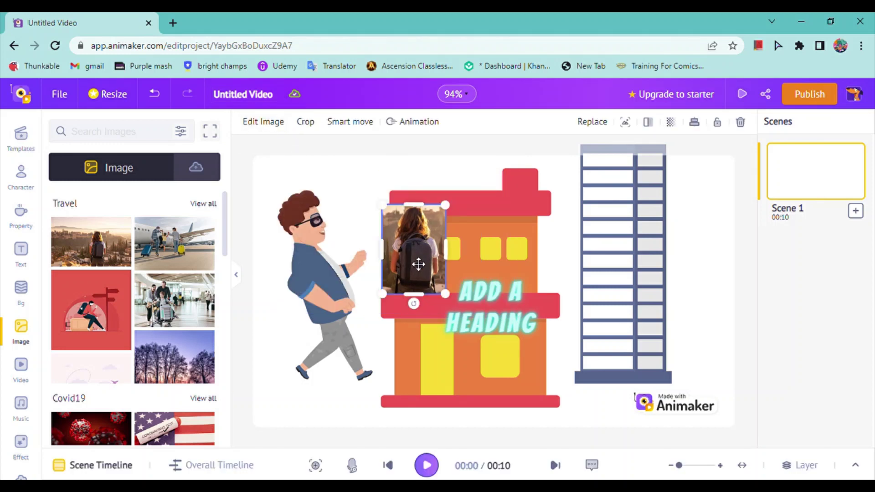
pyautogui.moveTo(416, 263); pyautogui.dragTo(494, 290)
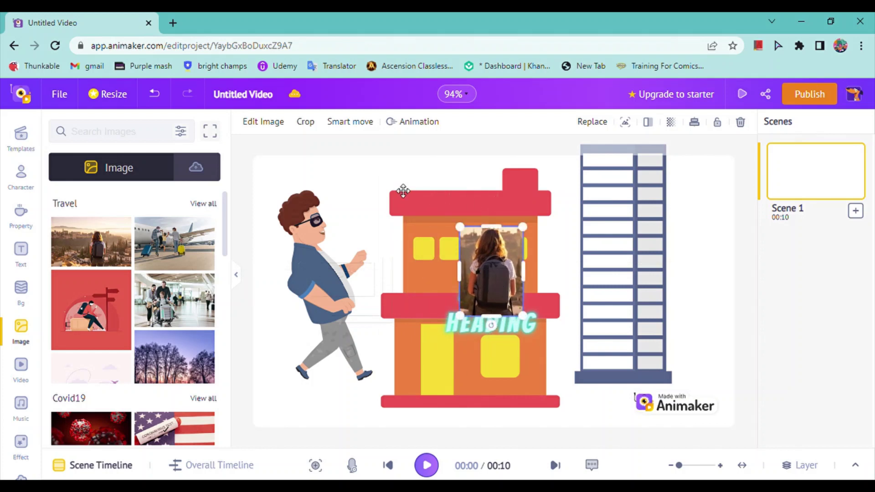
# Try the Epic, Festive, Blur, Summer and After glow filters on the cropped photo and settle on Festive
pyautogui.click(284, 122)
pyautogui.click(129, 209)
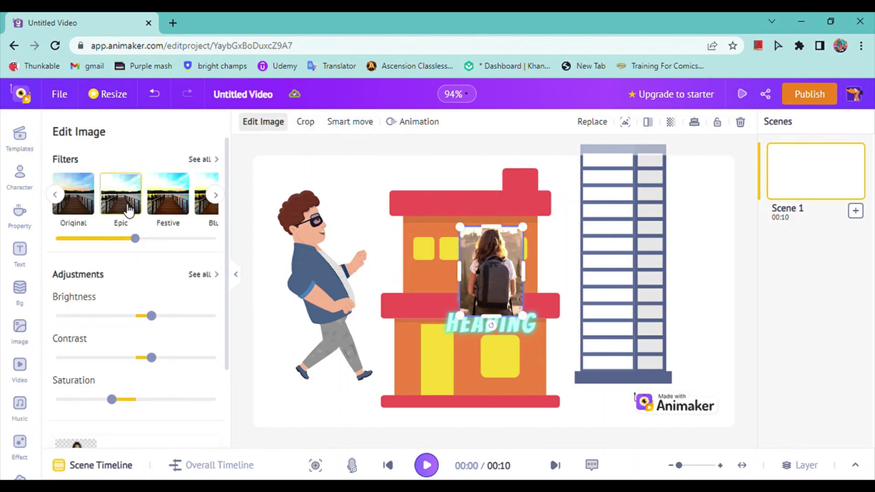
pyautogui.click(167, 213)
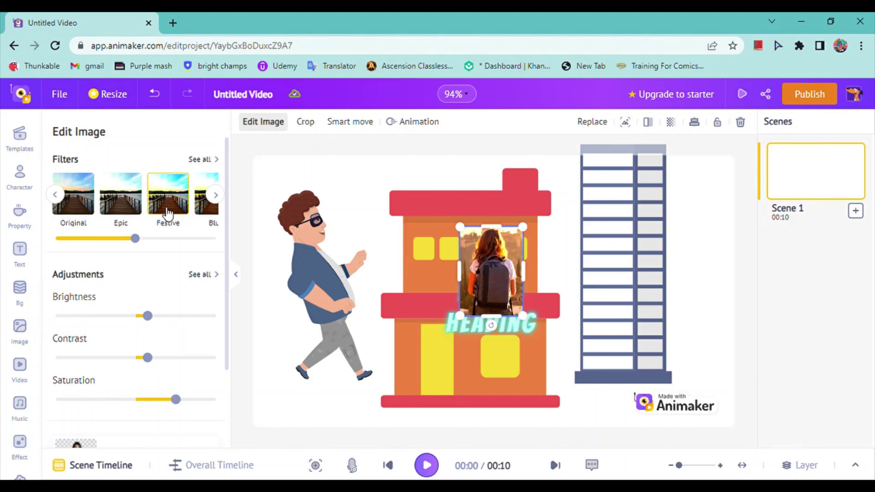
pyautogui.click(208, 211)
pyautogui.click(217, 196)
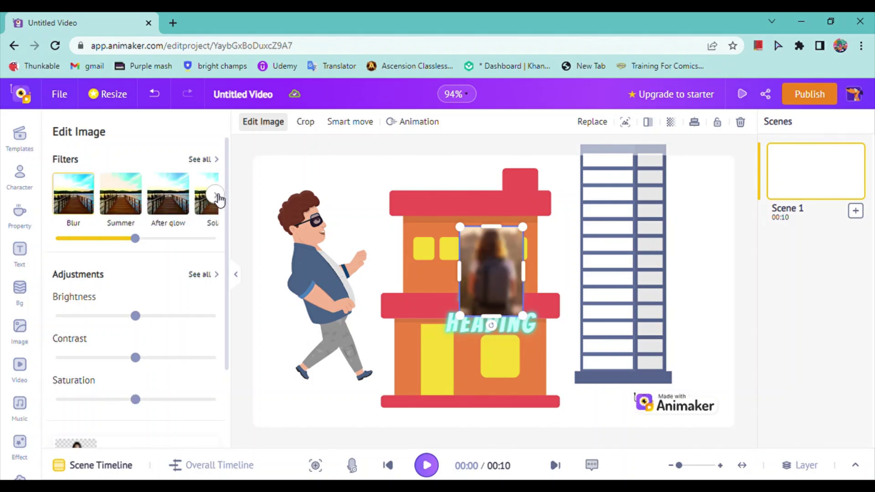
pyautogui.click(133, 208)
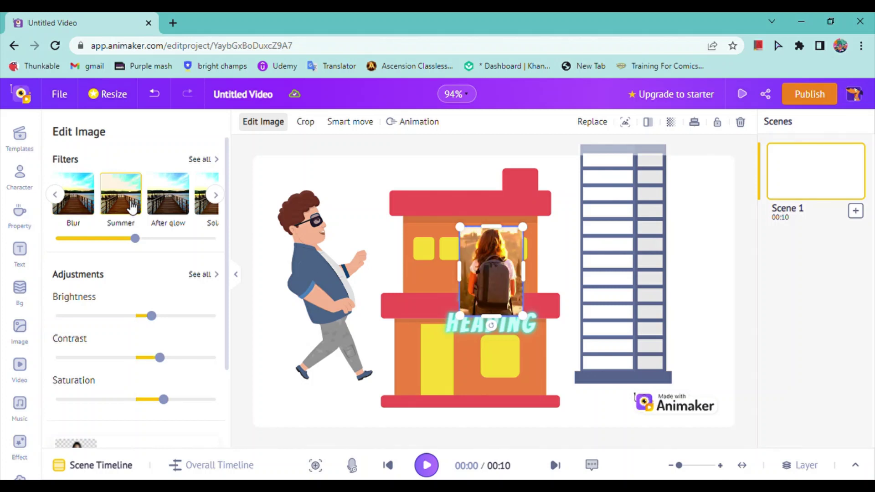
pyautogui.click(161, 208)
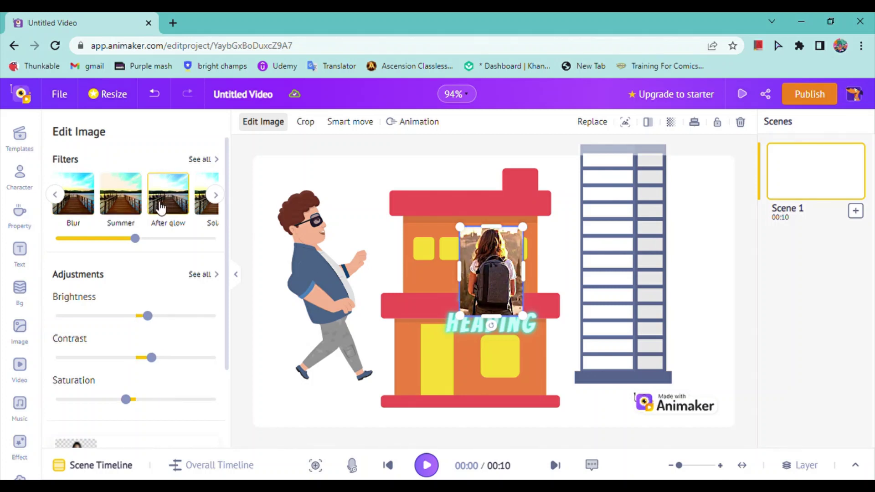
pyautogui.click(56, 195)
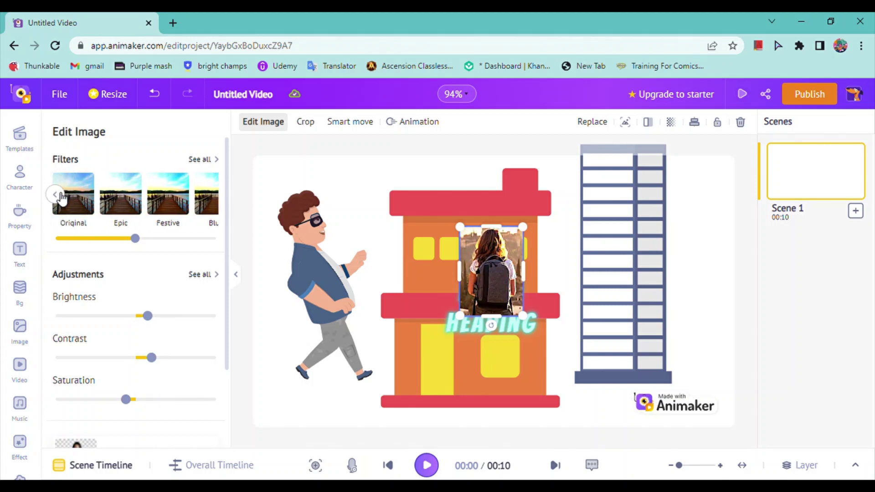
pyautogui.click(120, 212)
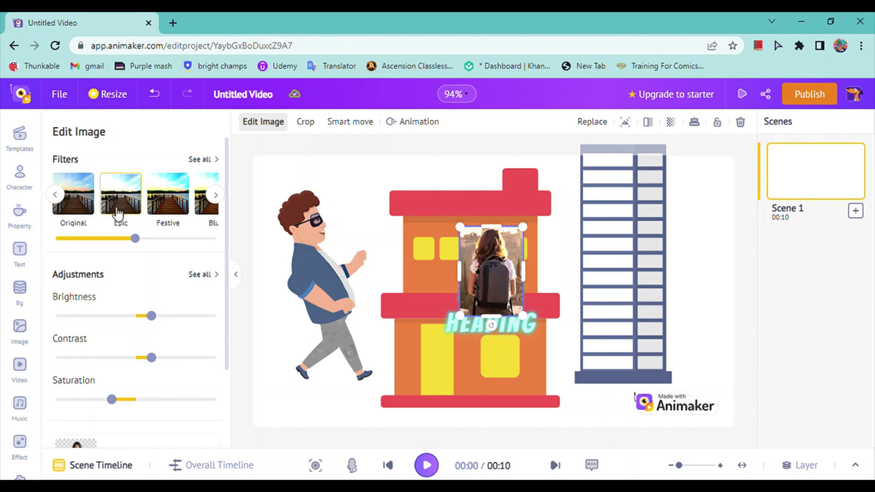
pyautogui.click(164, 202)
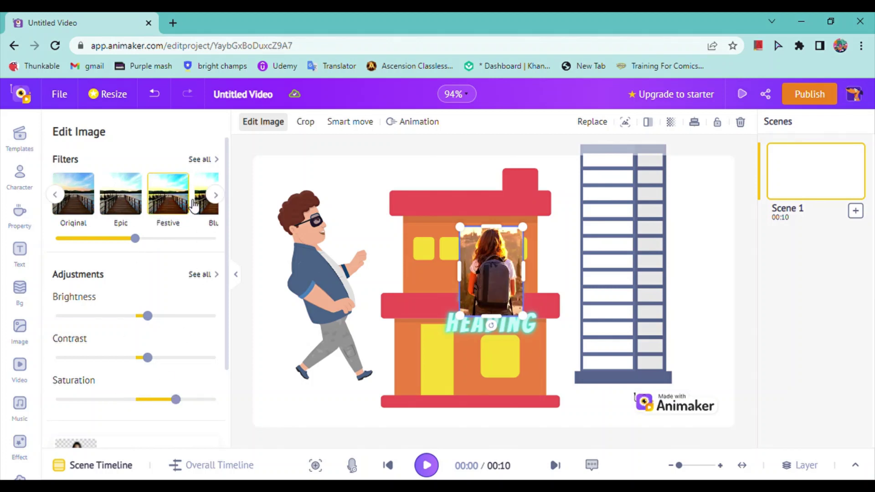
# Try lower brightness settings on the filtered backpacker photo and restore its Original filter
pyautogui.moveTo(148, 318); pyautogui.dragTo(15, 309)
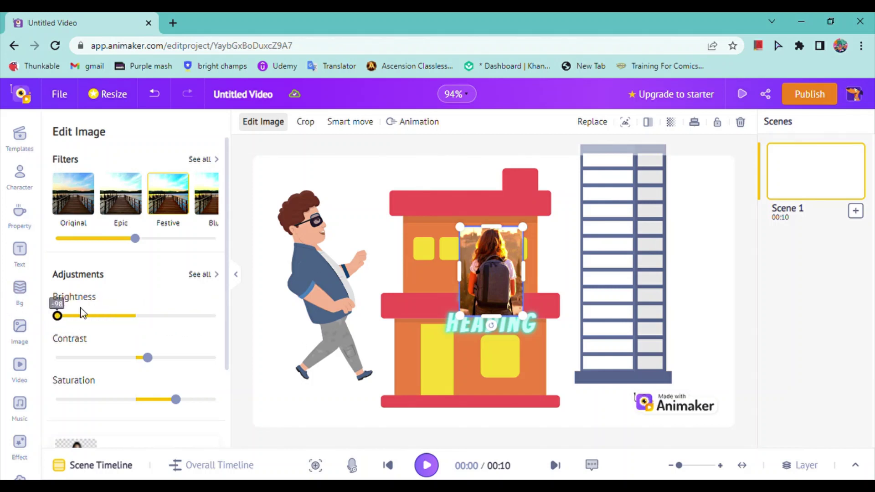
pyautogui.moveTo(128, 318); pyautogui.dragTo(129, 323)
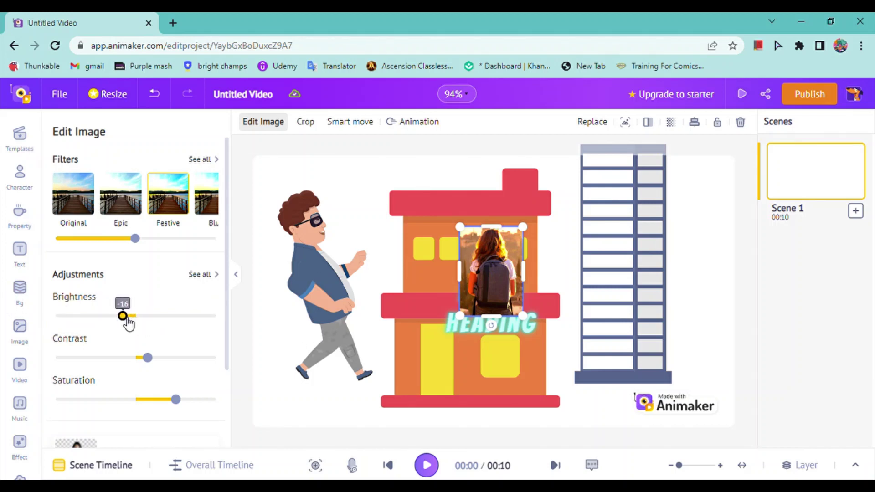
pyautogui.click(57, 193)
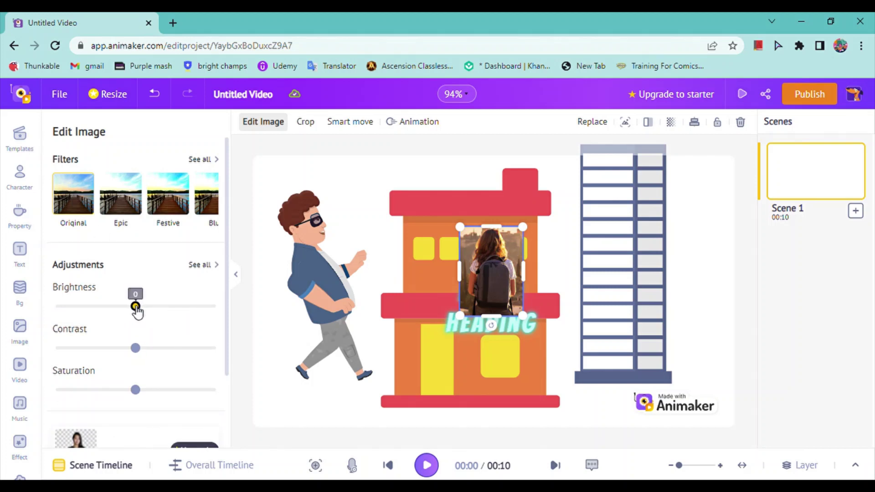
# Try the photo's brightness at both extremes and its contrast at 100, and return the brightness to about the middle
pyautogui.moveTo(135, 307); pyautogui.dragTo(260, 325)
pyautogui.moveTo(215, 305)
pyautogui.mouseDown()
pyautogui.moveTo(180, 306)
pyautogui.moveTo(215, 306)
pyautogui.mouseUp()
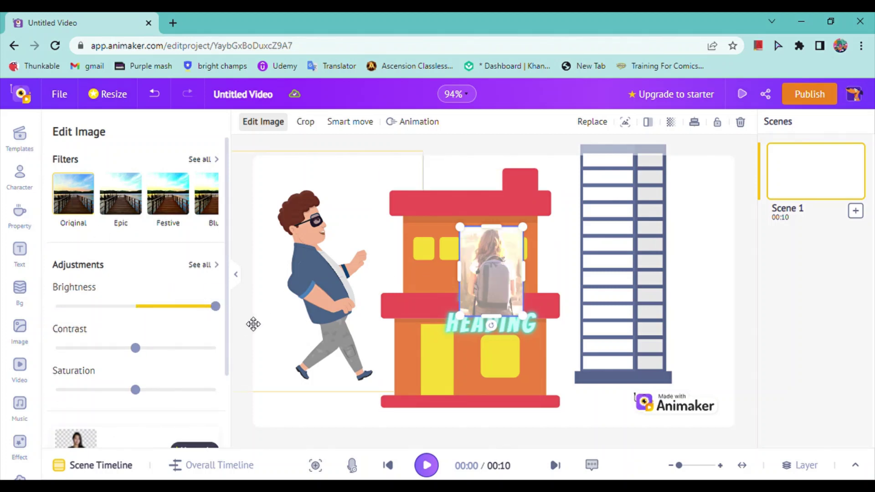
pyautogui.moveTo(215, 305); pyautogui.dragTo(56, 306)
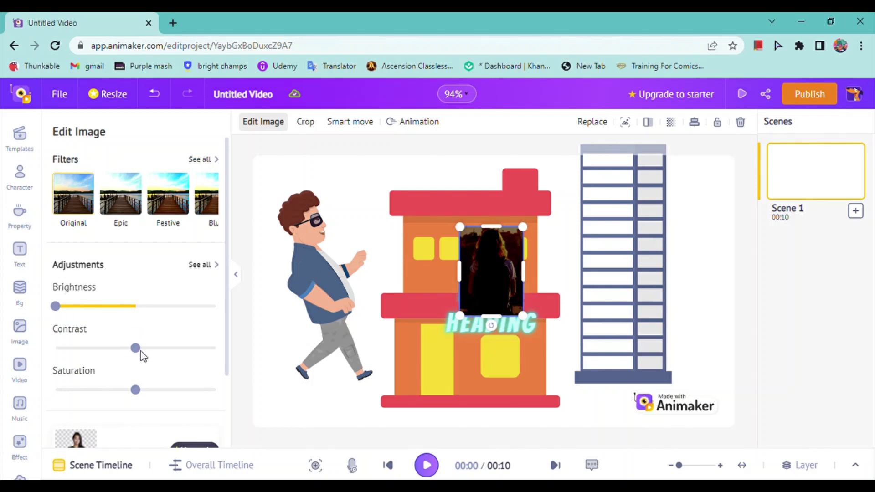
pyautogui.moveTo(140, 357); pyautogui.dragTo(252, 362)
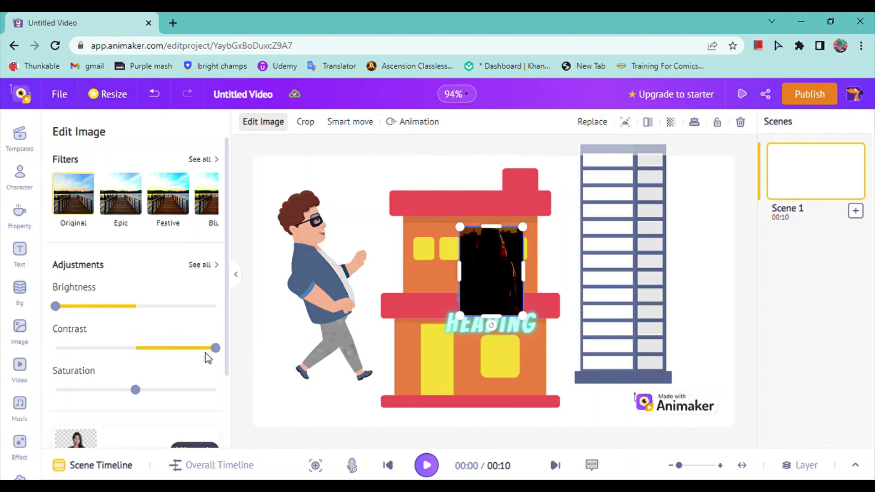
pyautogui.moveTo(66, 305); pyautogui.dragTo(137, 320)
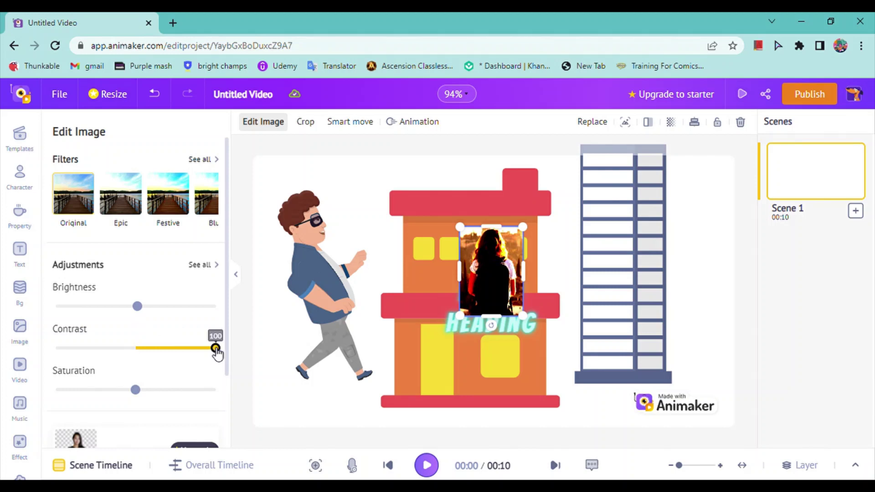
# Set the photo's contrast to the minimum and raise its saturation almost to the maximum
pyautogui.moveTo(217, 352); pyautogui.dragTo(76, 355)
pyautogui.moveTo(72, 355)
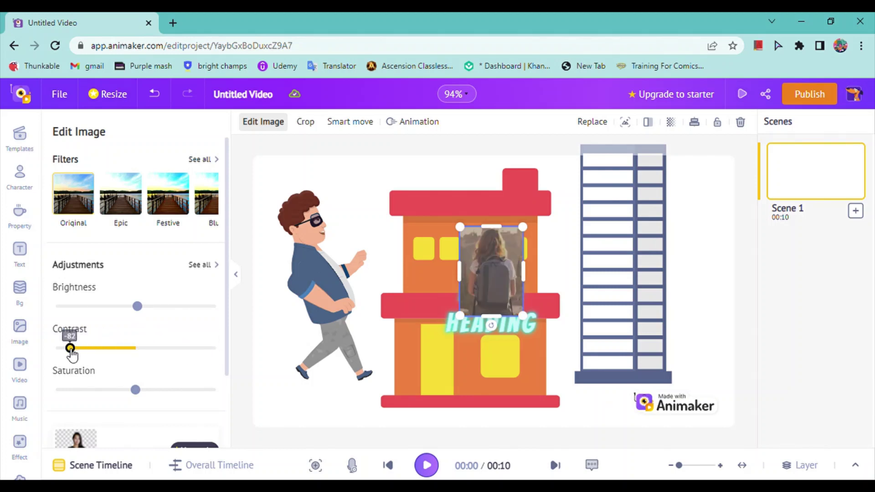
pyautogui.moveTo(71, 350); pyautogui.dragTo(29, 351)
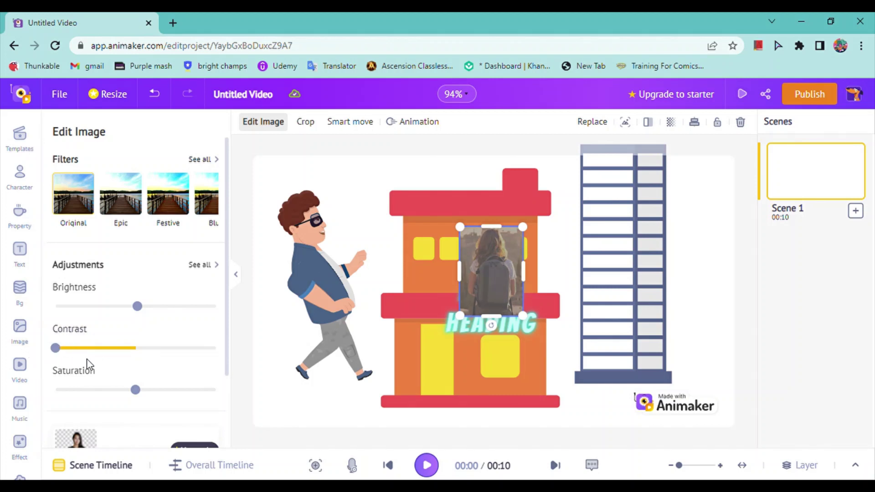
pyautogui.moveTo(226, 312); pyautogui.dragTo(226, 367)
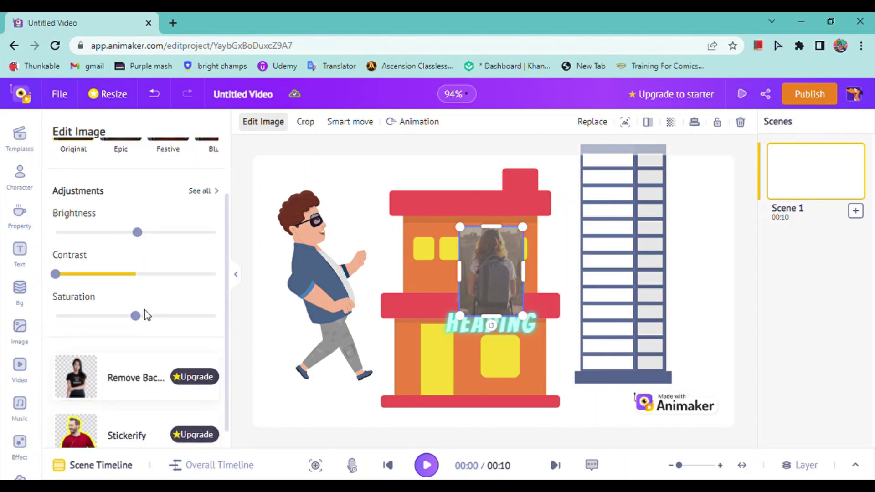
pyautogui.moveTo(137, 319); pyautogui.dragTo(226, 347)
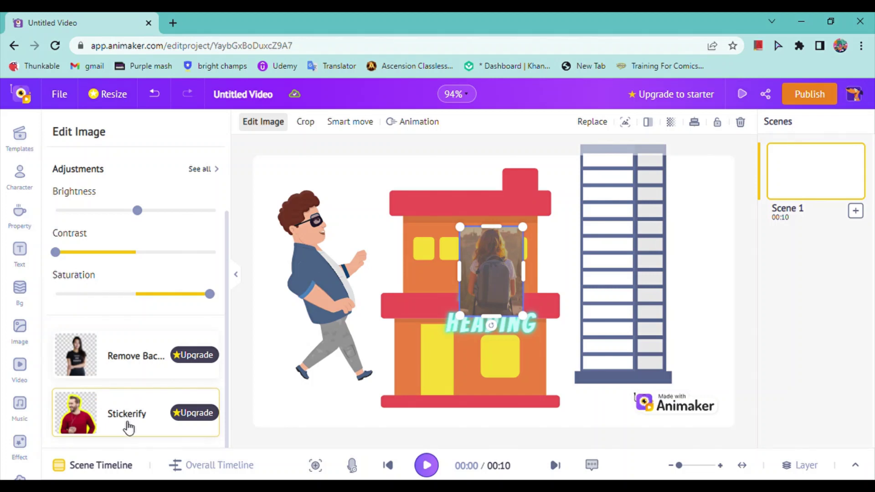
# Add the Time Lapse video of clouds in a blue sky as the scene's background
pyautogui.click(24, 375)
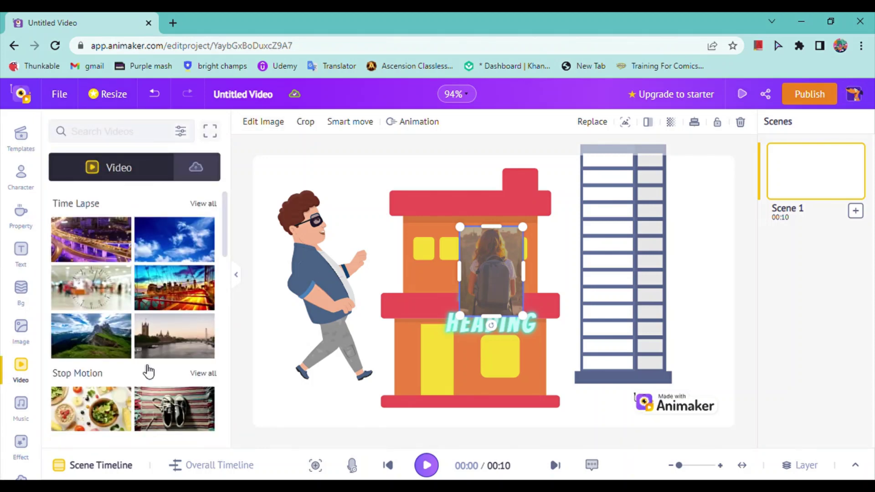
pyautogui.click(363, 271)
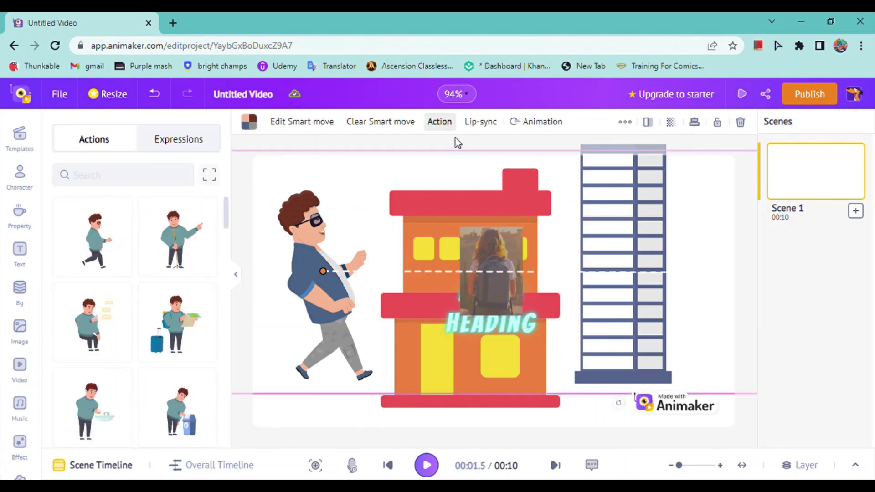
pyautogui.click(455, 148)
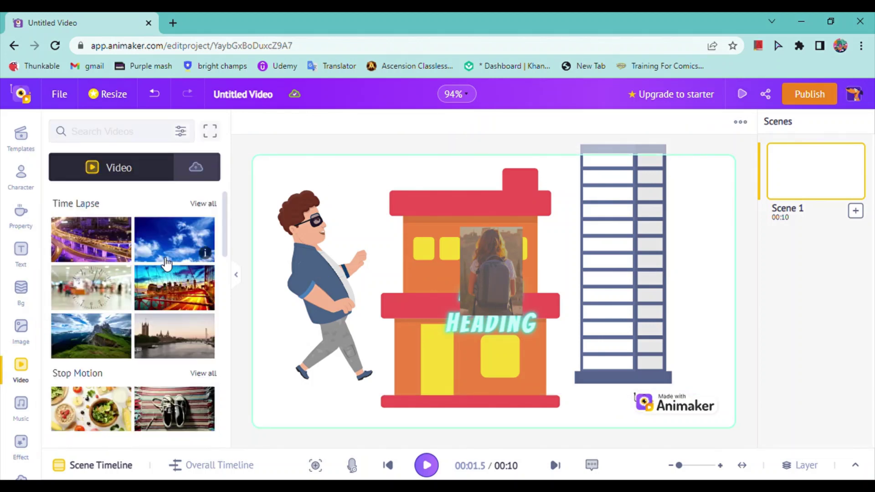
pyautogui.moveTo(167, 259); pyautogui.dragTo(367, 241)
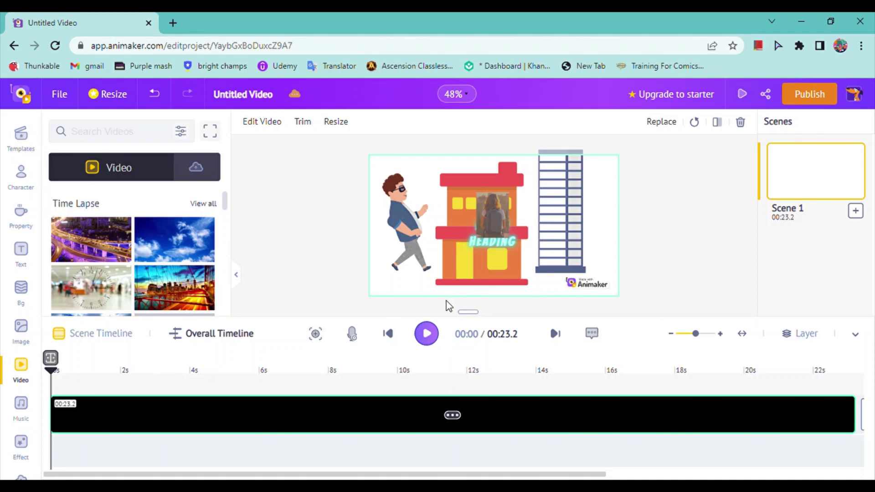
# Play several seconds of the scene to check the sky video behind the character and buildings
pyautogui.click(433, 334)
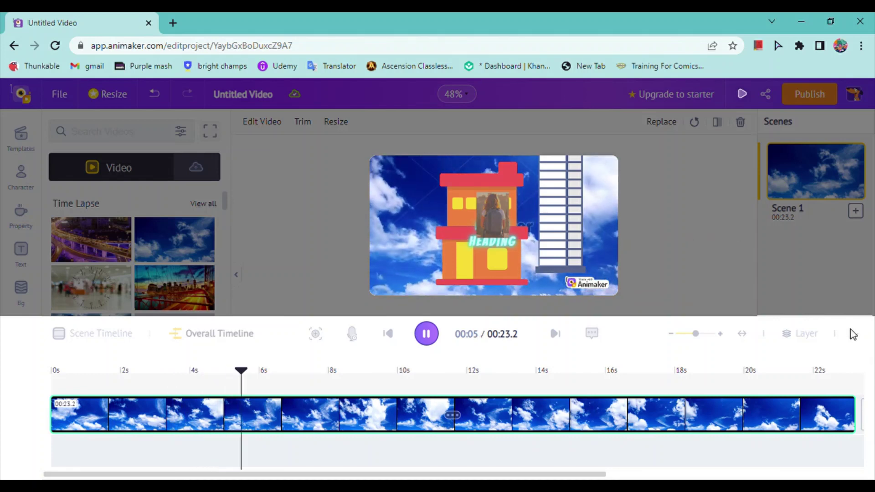
pyautogui.click(431, 335)
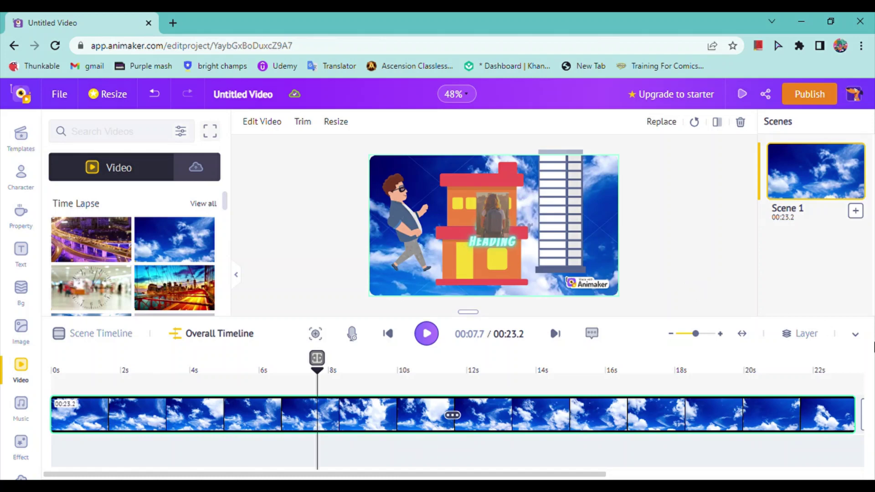
pyautogui.click(854, 338)
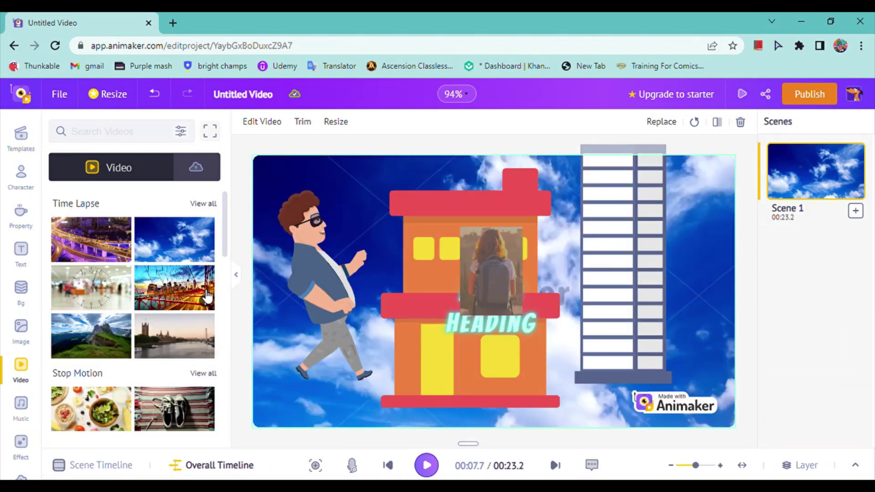
# Trim the sky background video to its first 17.3 seconds
pyautogui.click(280, 122)
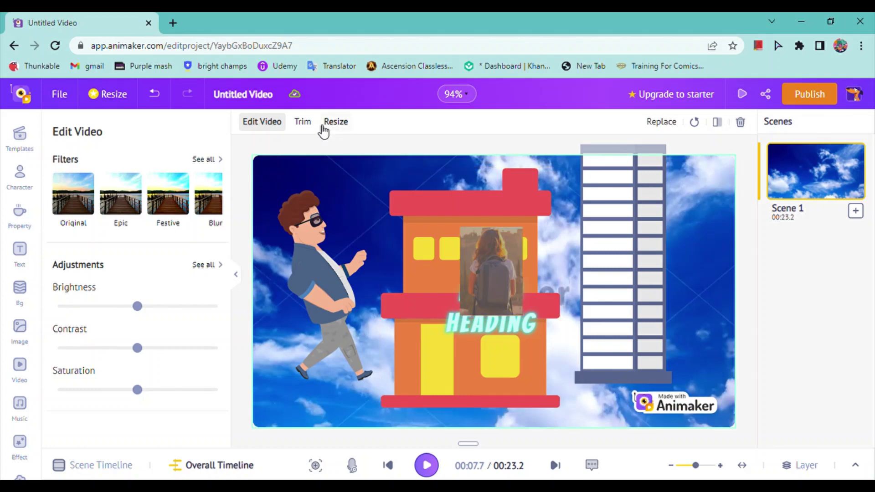
pyautogui.click(304, 122)
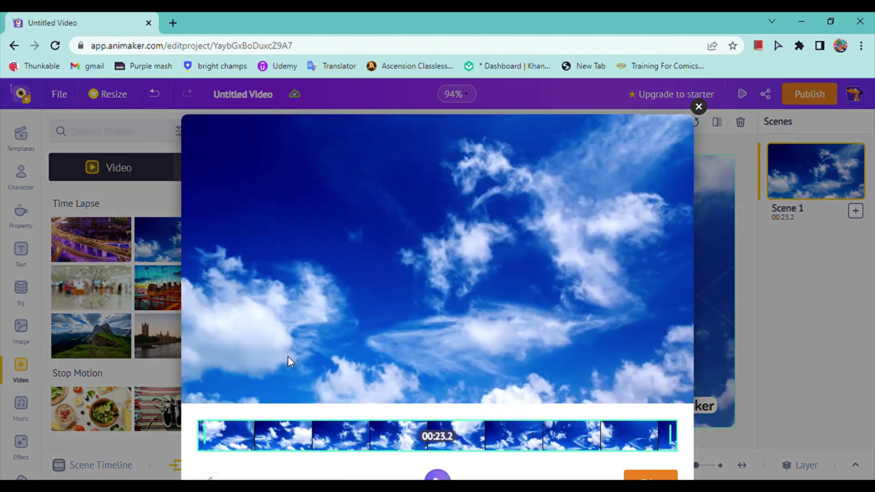
pyautogui.moveTo(206, 436); pyautogui.dragTo(325, 442)
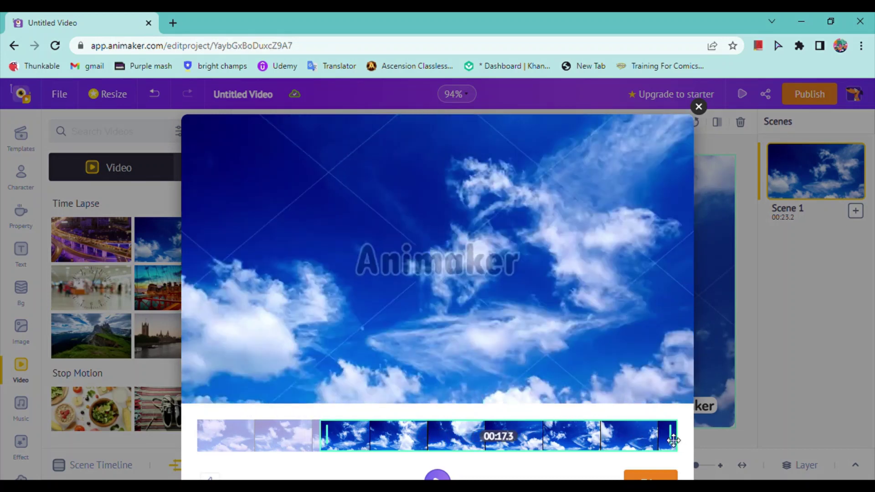
pyautogui.moveTo(678, 439); pyautogui.dragTo(377, 427)
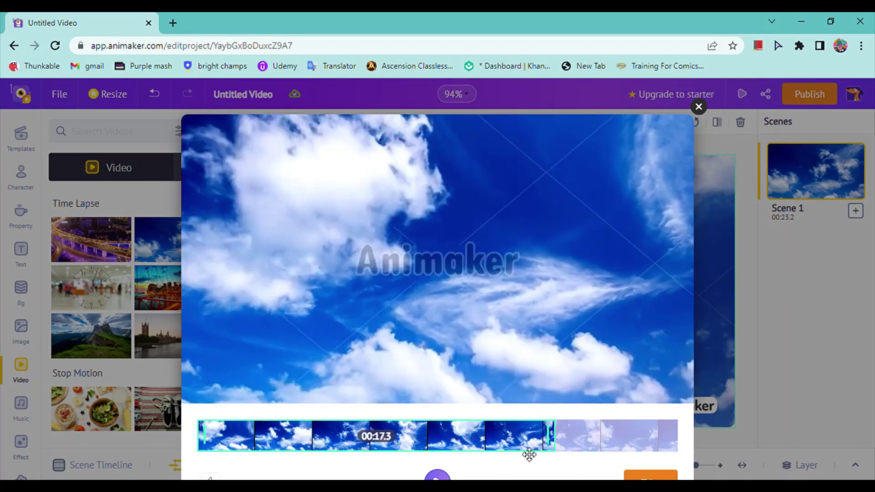
pyautogui.click(668, 478)
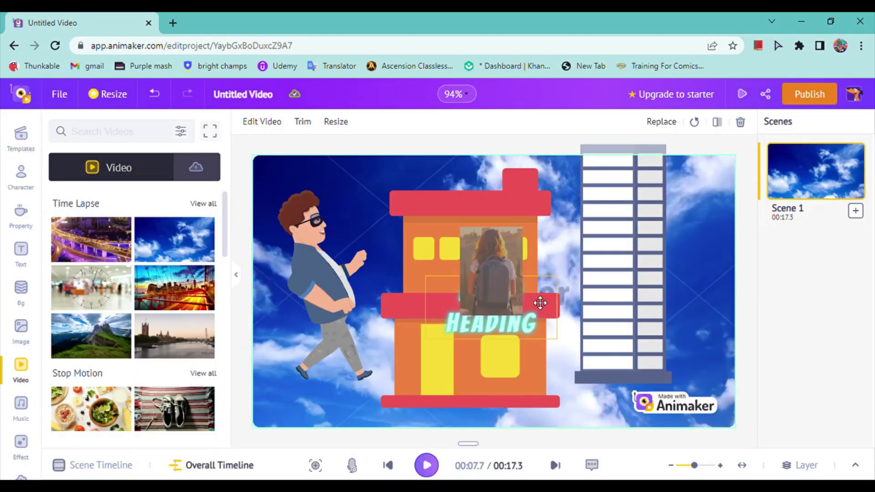
# Try to resize the sky video from full-scene size to a small rectangle over the base of the tall building
pyautogui.click(336, 123)
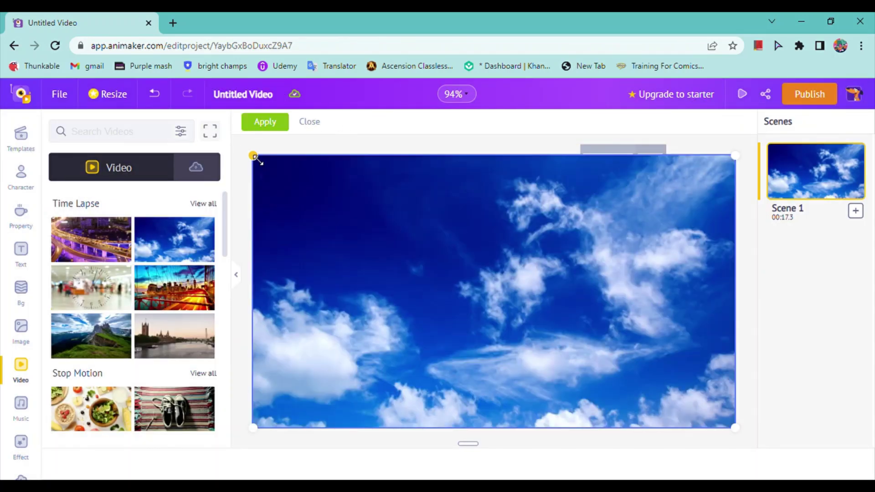
pyautogui.moveTo(253, 156); pyautogui.dragTo(220, 172)
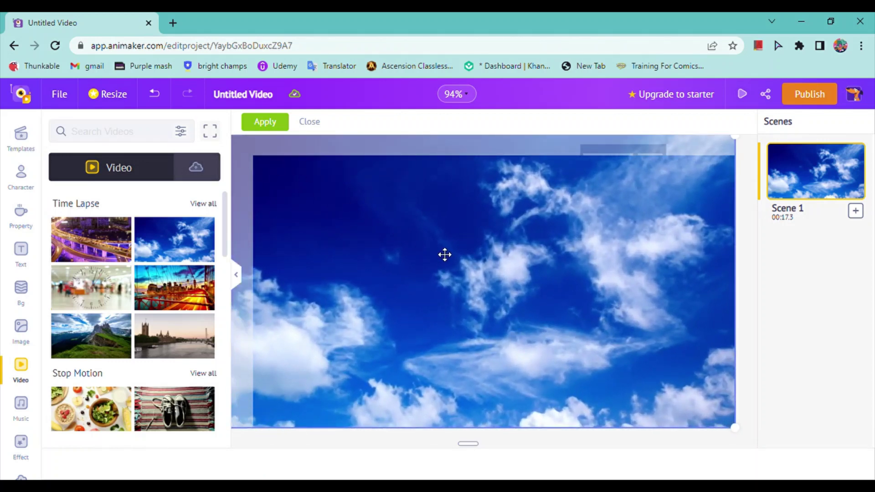
pyautogui.moveTo(341, 210); pyautogui.dragTo(384, 228)
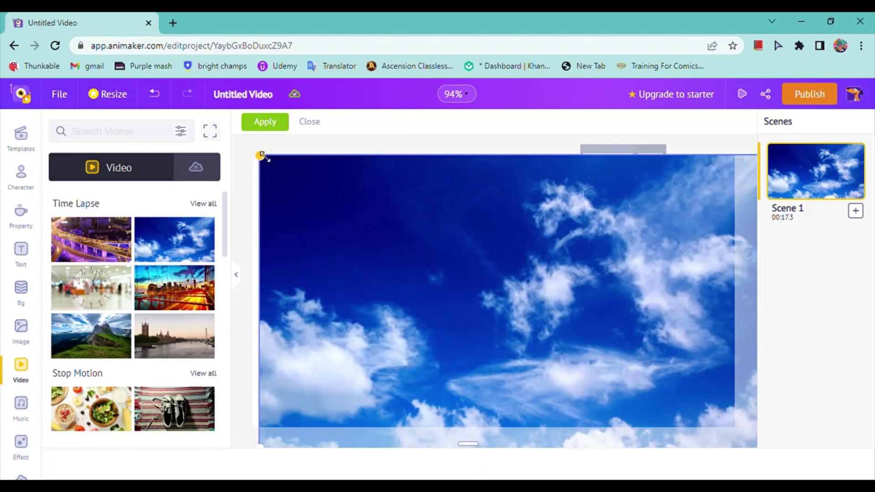
pyautogui.moveTo(259, 154); pyautogui.dragTo(466, 285)
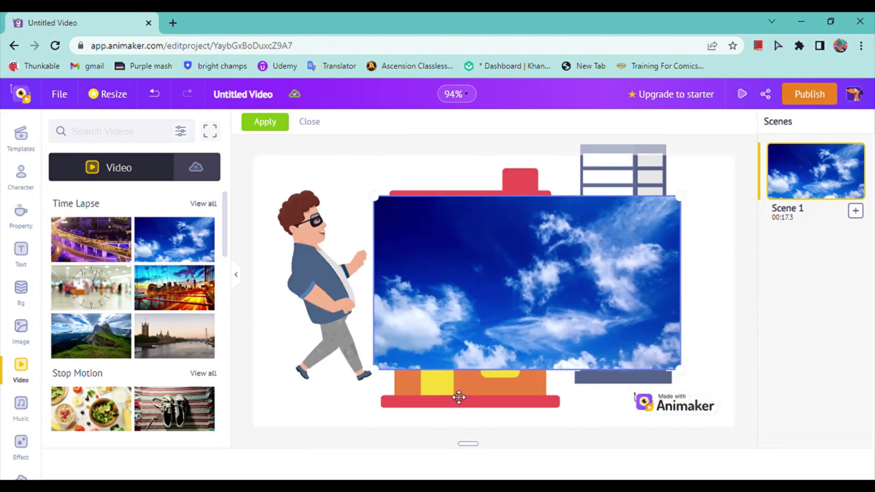
pyautogui.moveTo(374, 197); pyautogui.dragTo(566, 277)
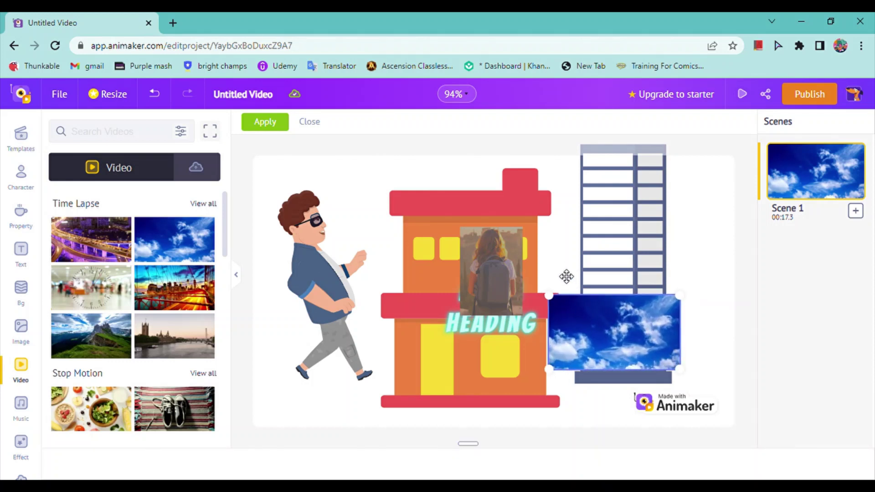
# Add the Pop track Never Stop Believing in You to the video and expand the timeline to show it
pyautogui.click(20, 412)
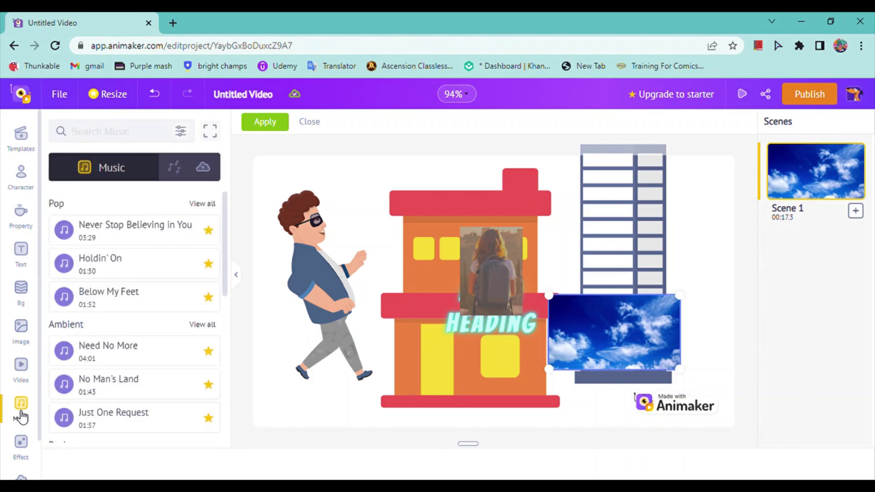
pyautogui.click(88, 231)
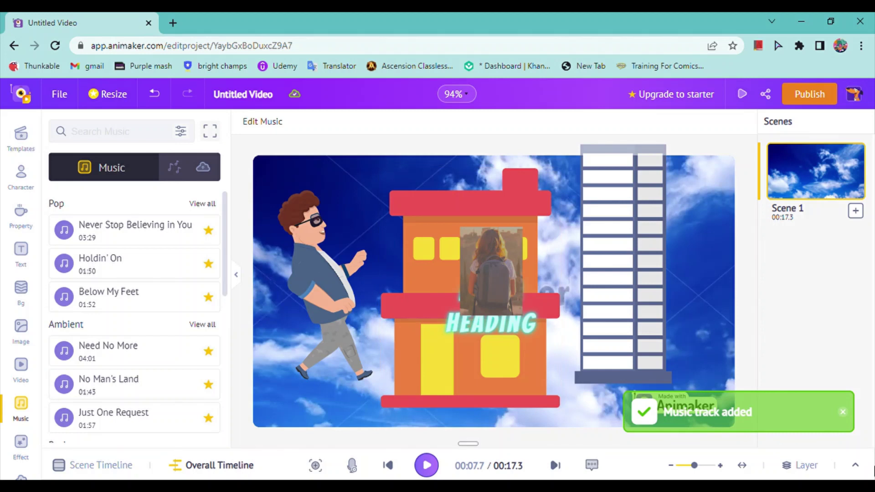
pyautogui.click(855, 466)
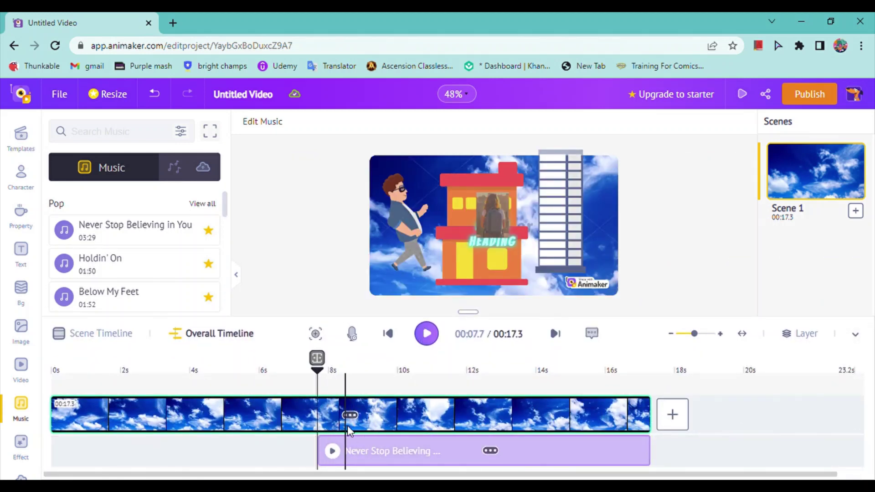
# Preview the music track on the timeline and briefly play the scene with it
pyautogui.click(339, 450)
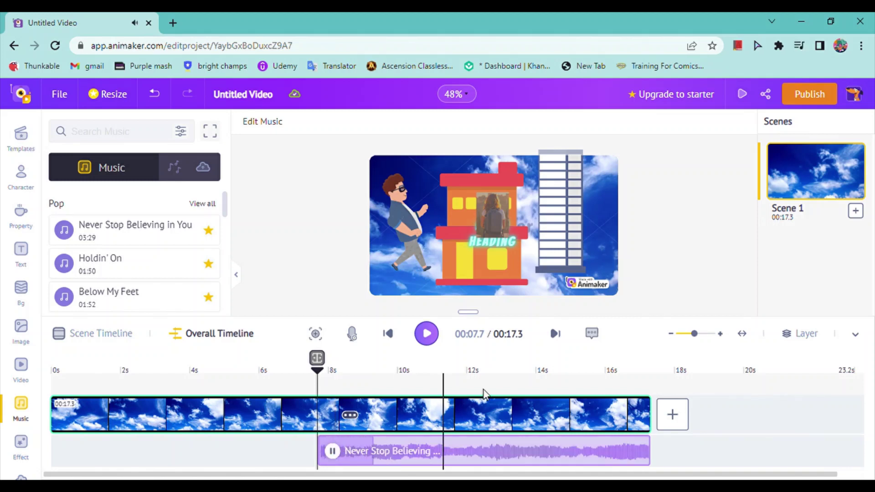
pyautogui.click(427, 336)
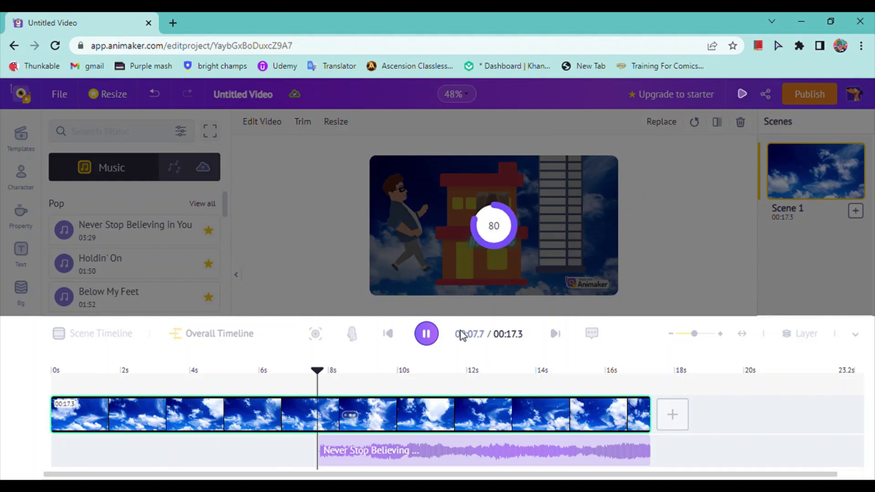
pyautogui.click(435, 339)
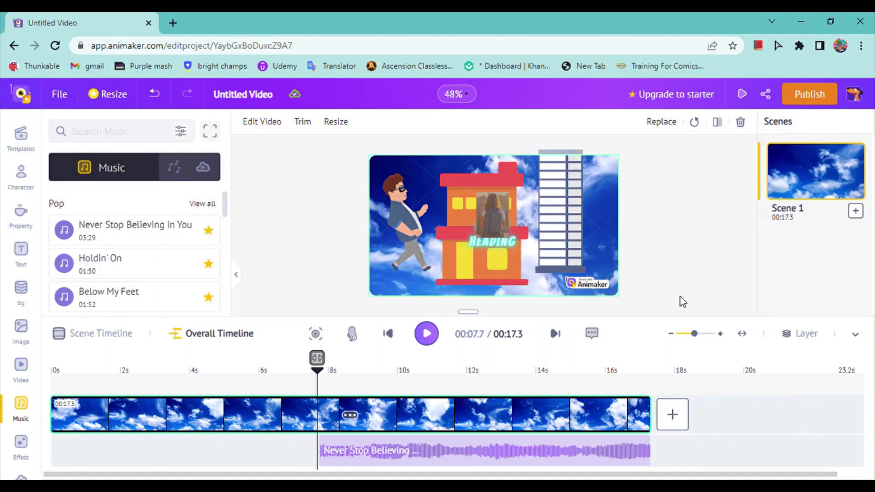
pyautogui.click(854, 335)
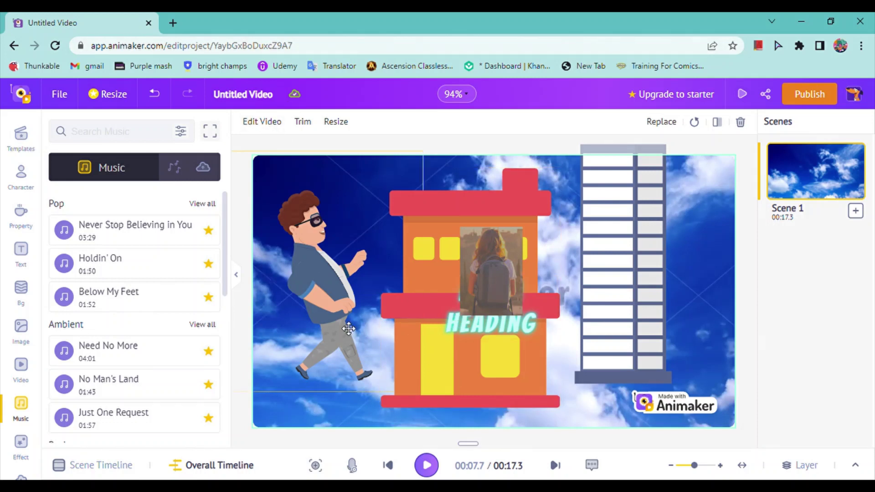
# Try adding the Ambient track Need No More and the Pop track Never Stop Believing in You to the video
pyautogui.click(155, 349)
pyautogui.click(150, 230)
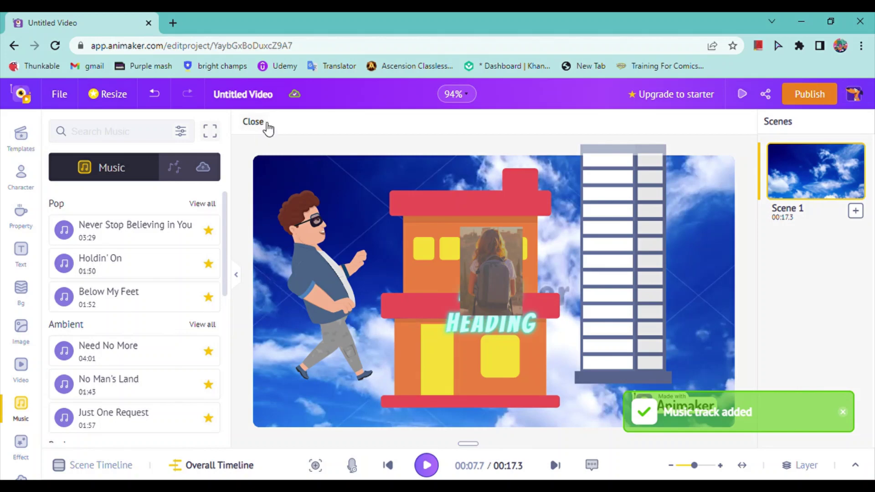
# Try the colourful balloon effect and the effect with orange cups around the border on the scene
pyautogui.click(21, 443)
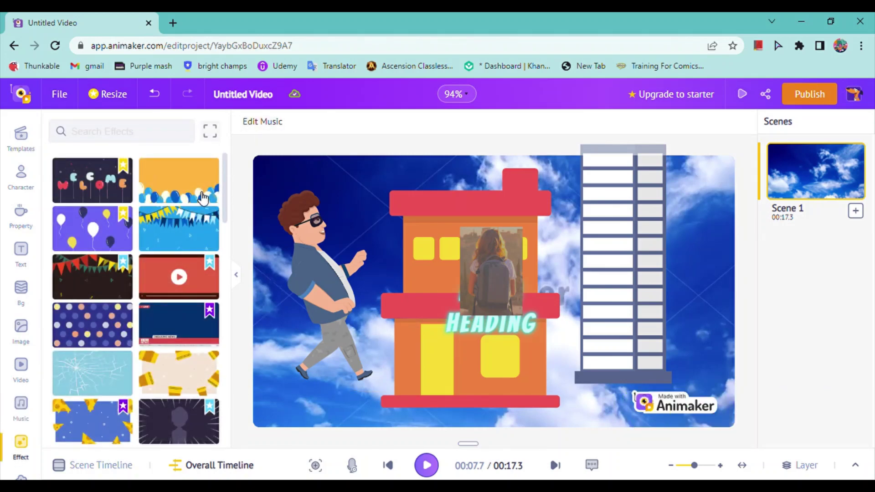
pyautogui.click(200, 195)
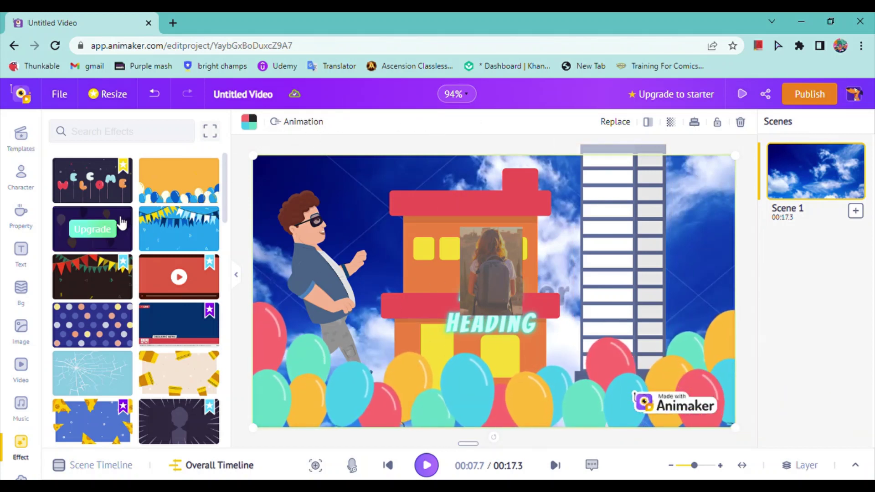
pyautogui.click(208, 176)
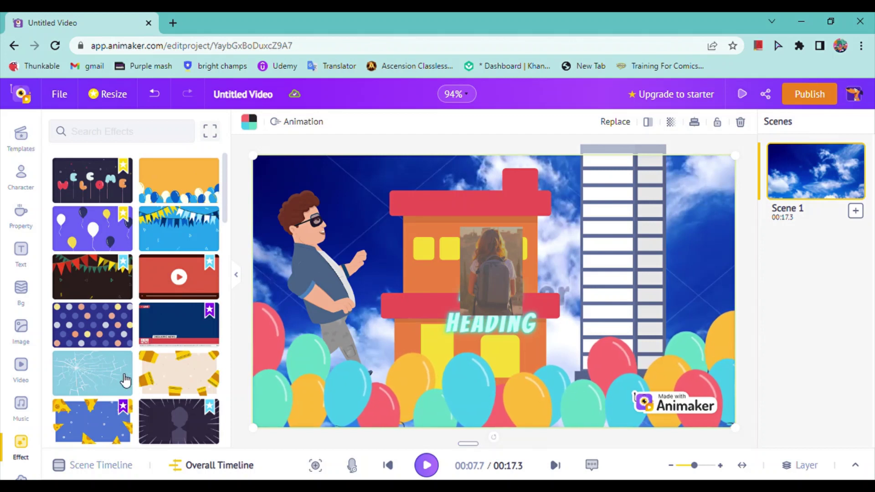
pyautogui.click(169, 390)
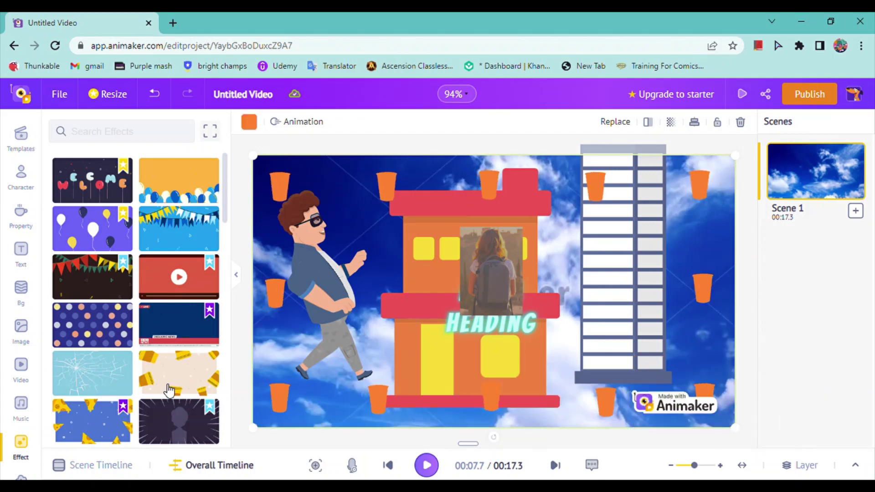
# Cover the scene with the cracked-glass effect and shift it slightly up and to the left
pyautogui.click(121, 381)
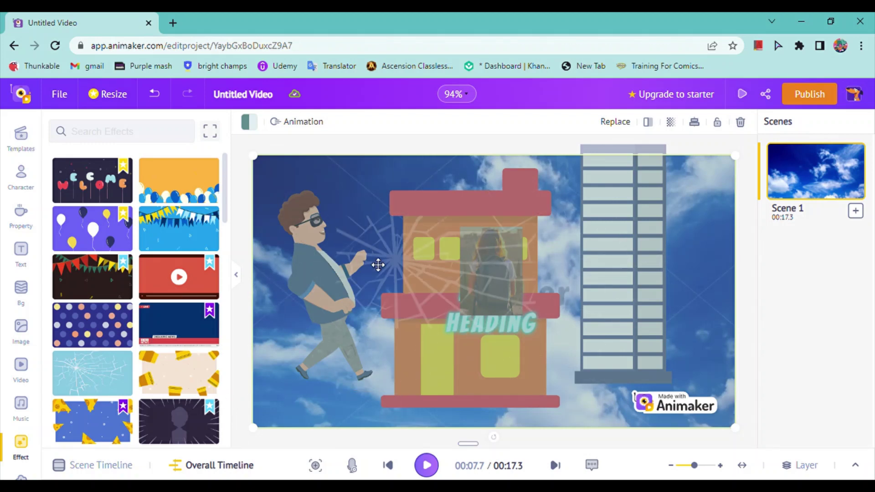
pyautogui.moveTo(379, 264)
pyautogui.mouseDown()
pyautogui.moveTo(505, 270)
pyautogui.moveTo(377, 264)
pyautogui.moveTo(367, 277)
pyautogui.moveTo(377, 254)
pyautogui.mouseUp()
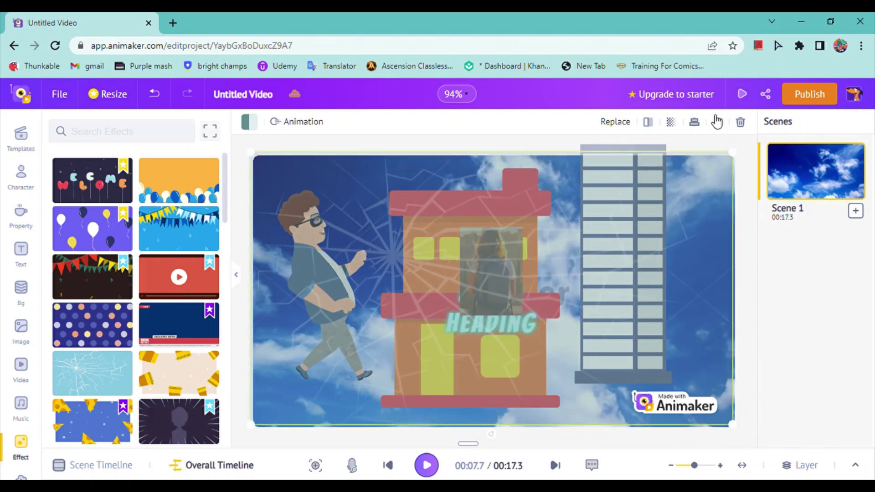